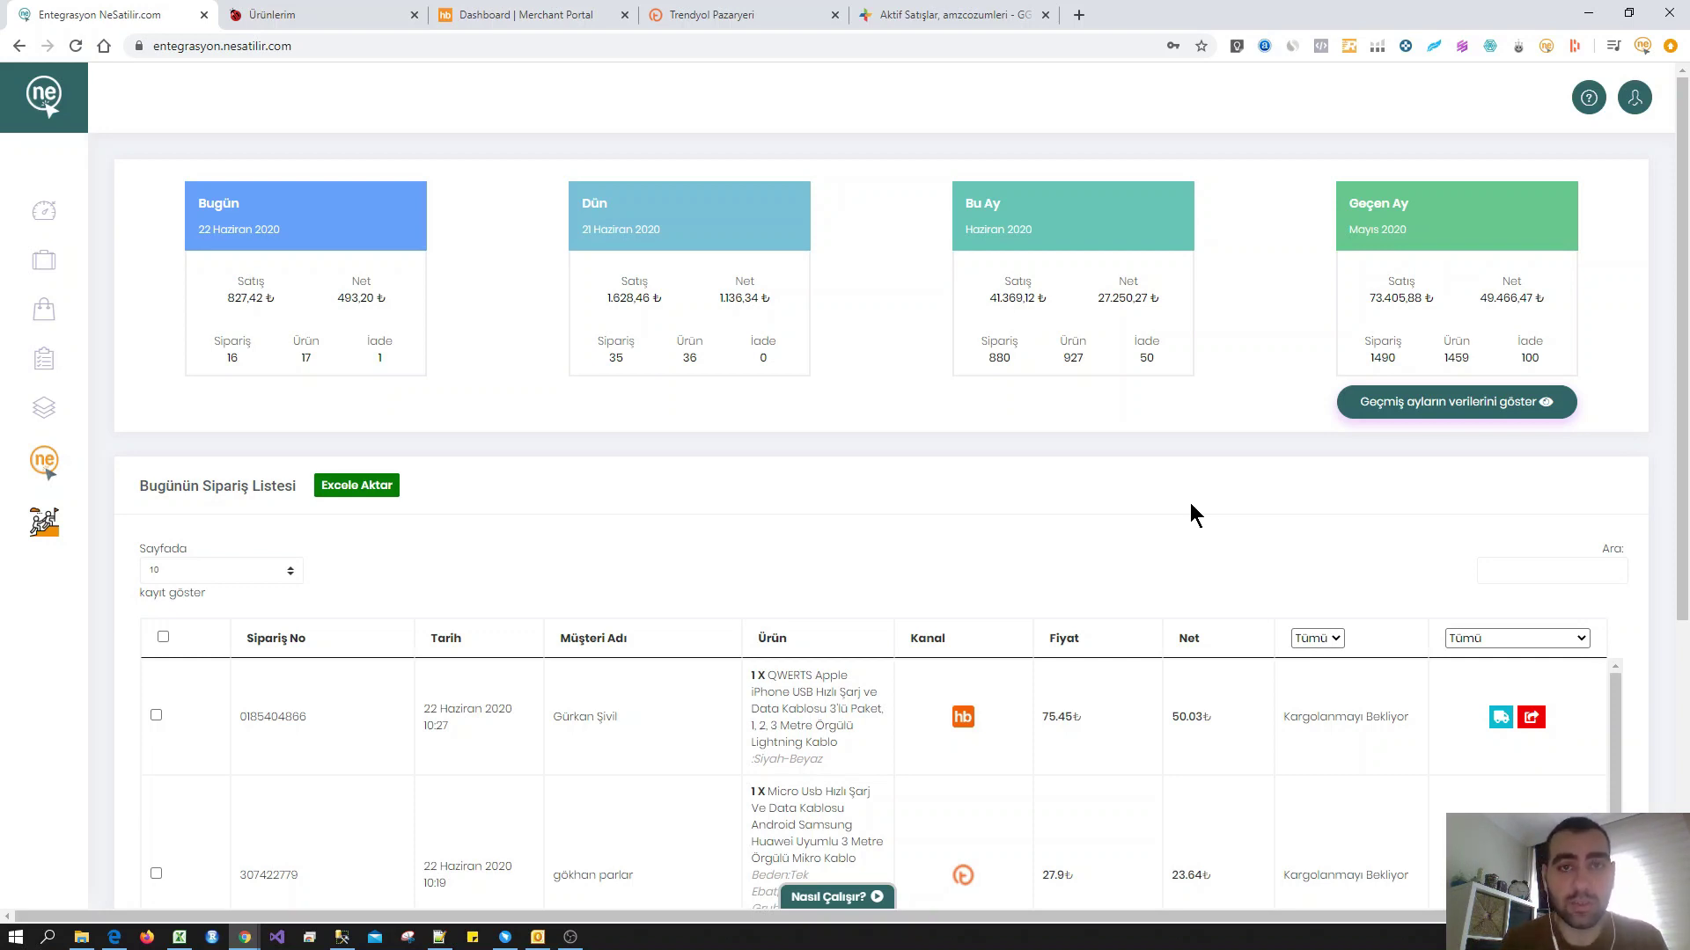
Open the product list and filter it to the N11 marketplace.
mouse_move(46, 326)
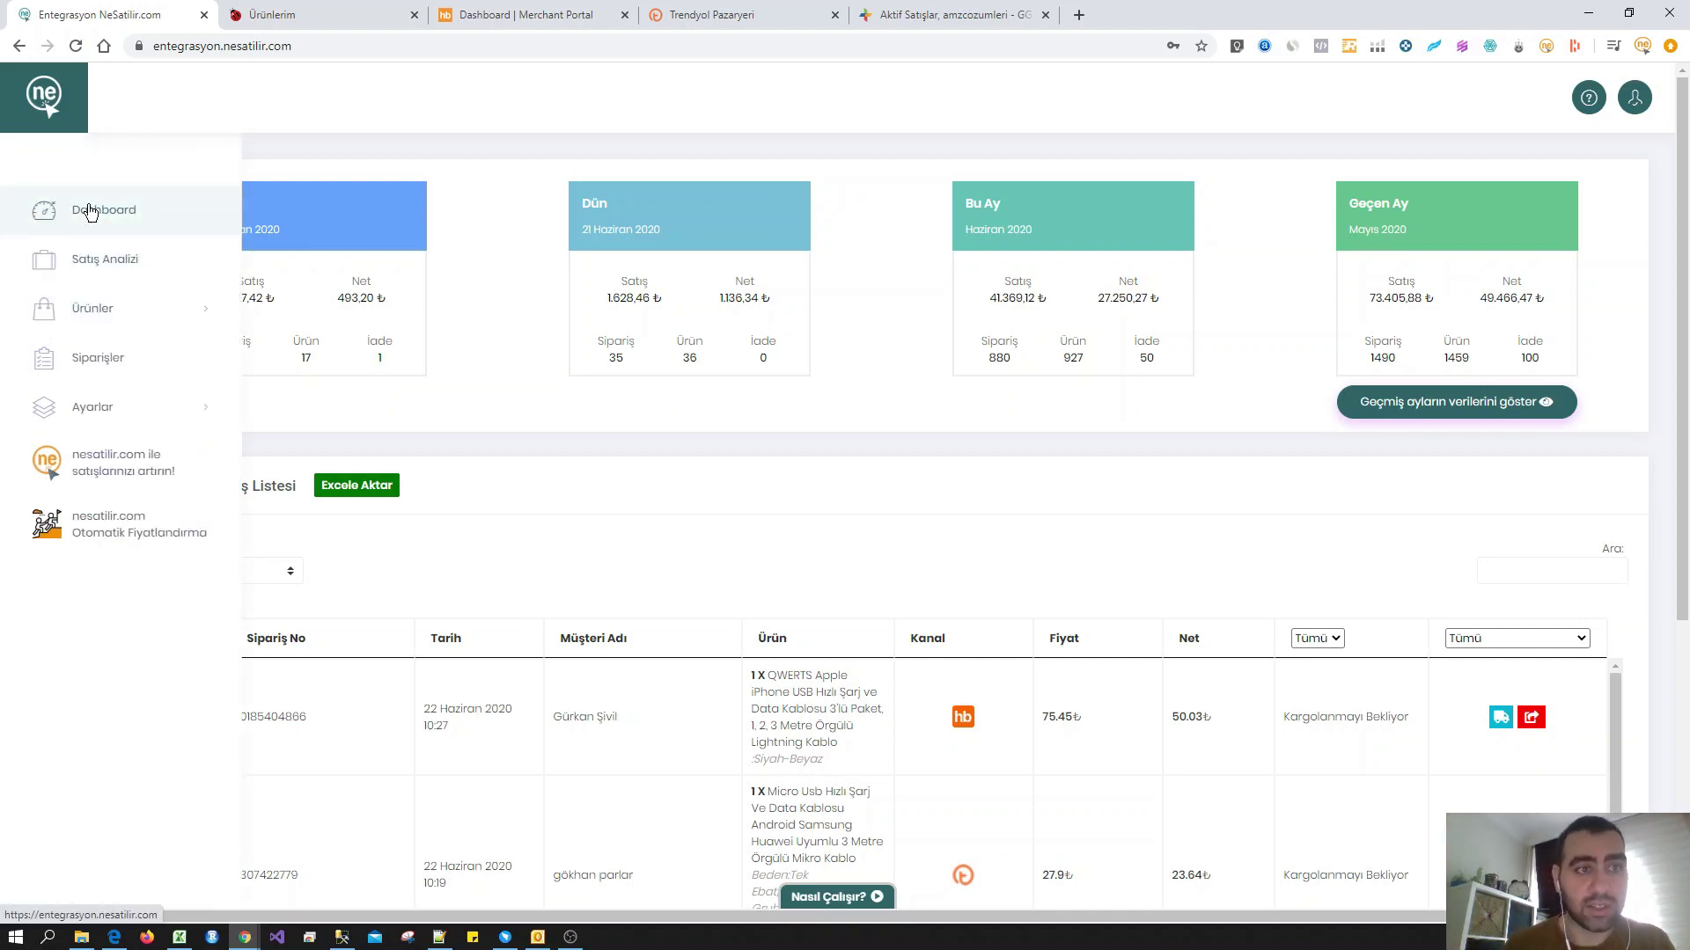
click(89, 310)
click(113, 357)
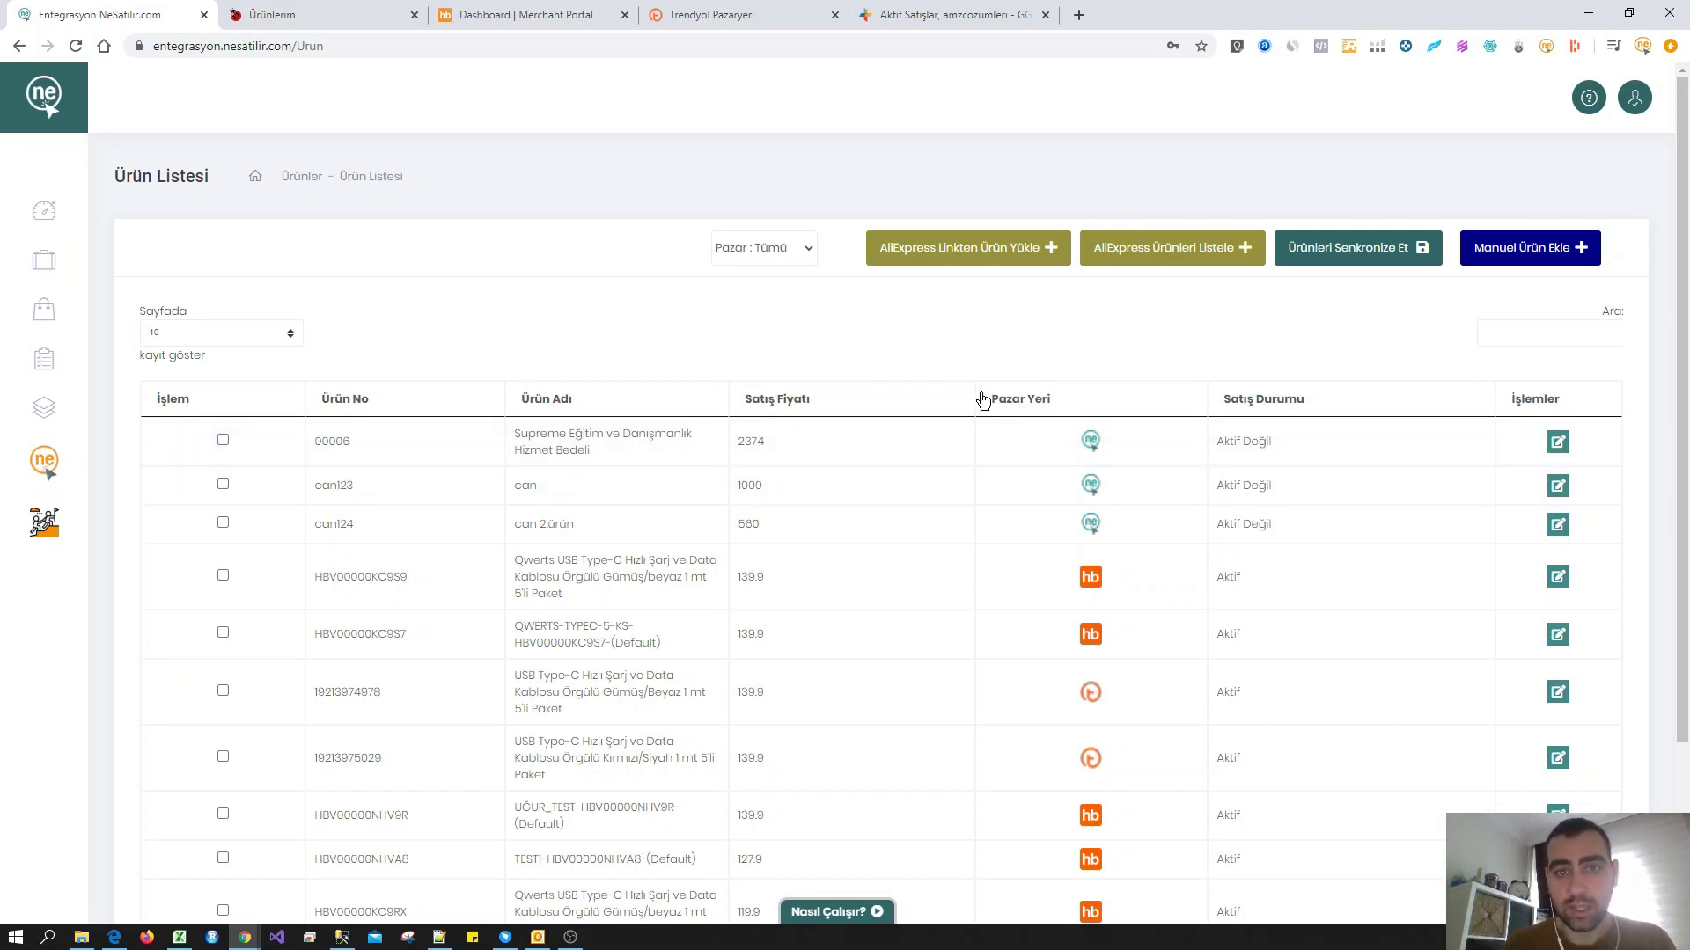
click(803, 254)
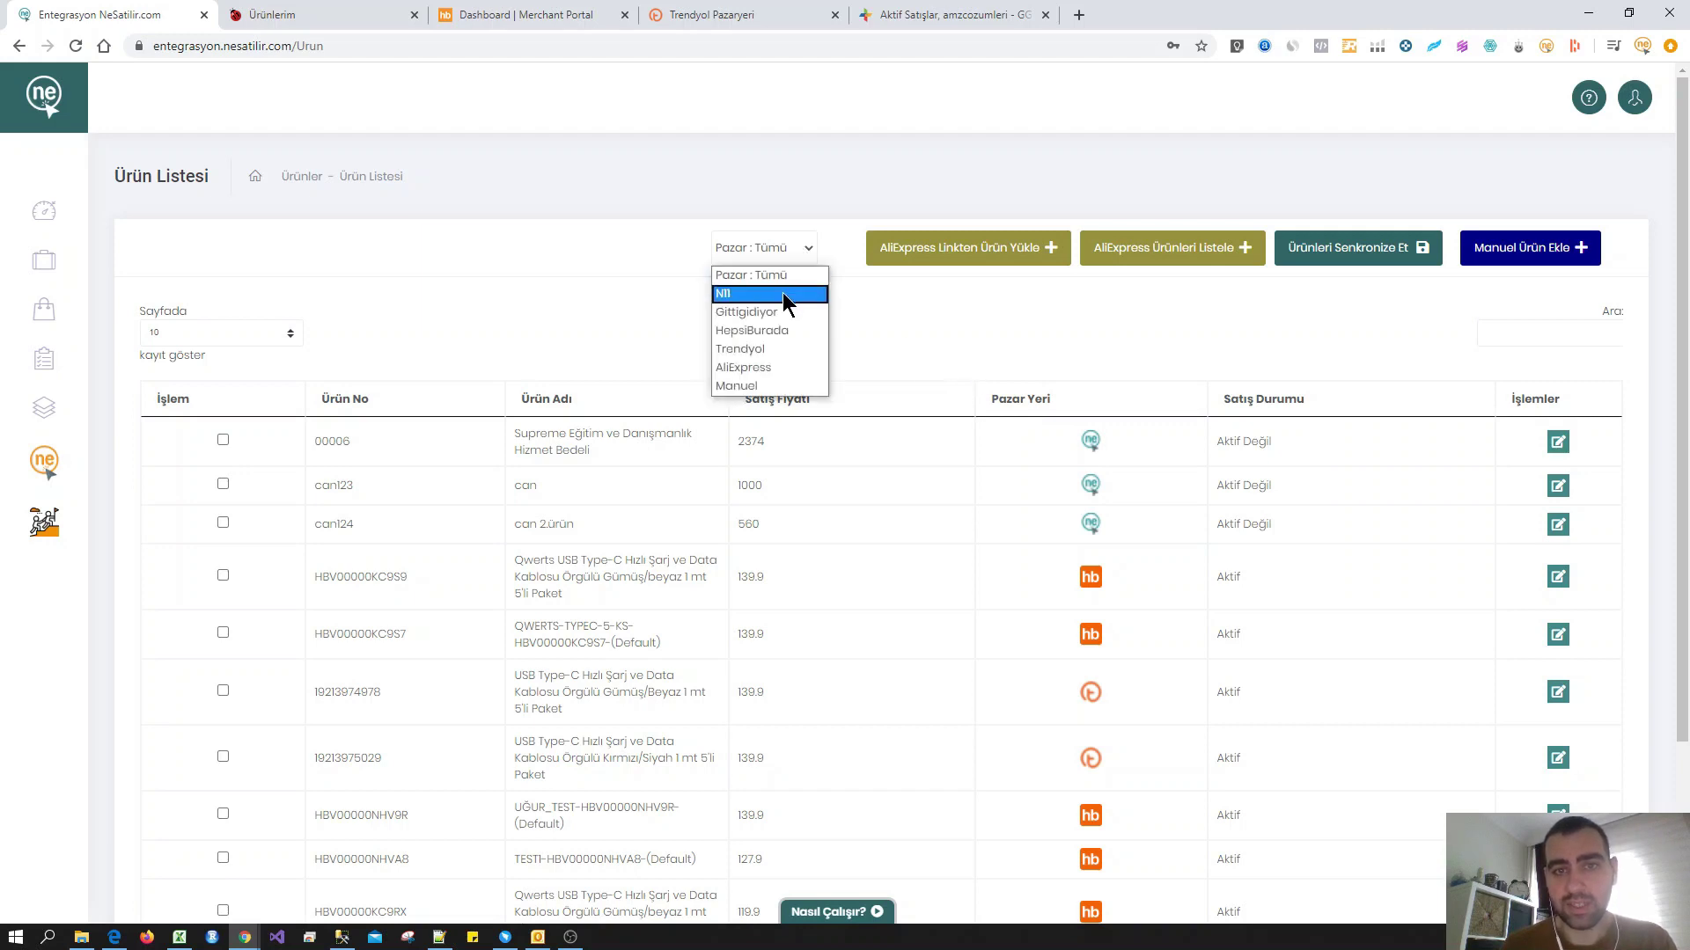
click(783, 292)
Search the product list for "micro" and open the Samsung, LG, Android 1 Metre cable for editing.
click(1538, 334)
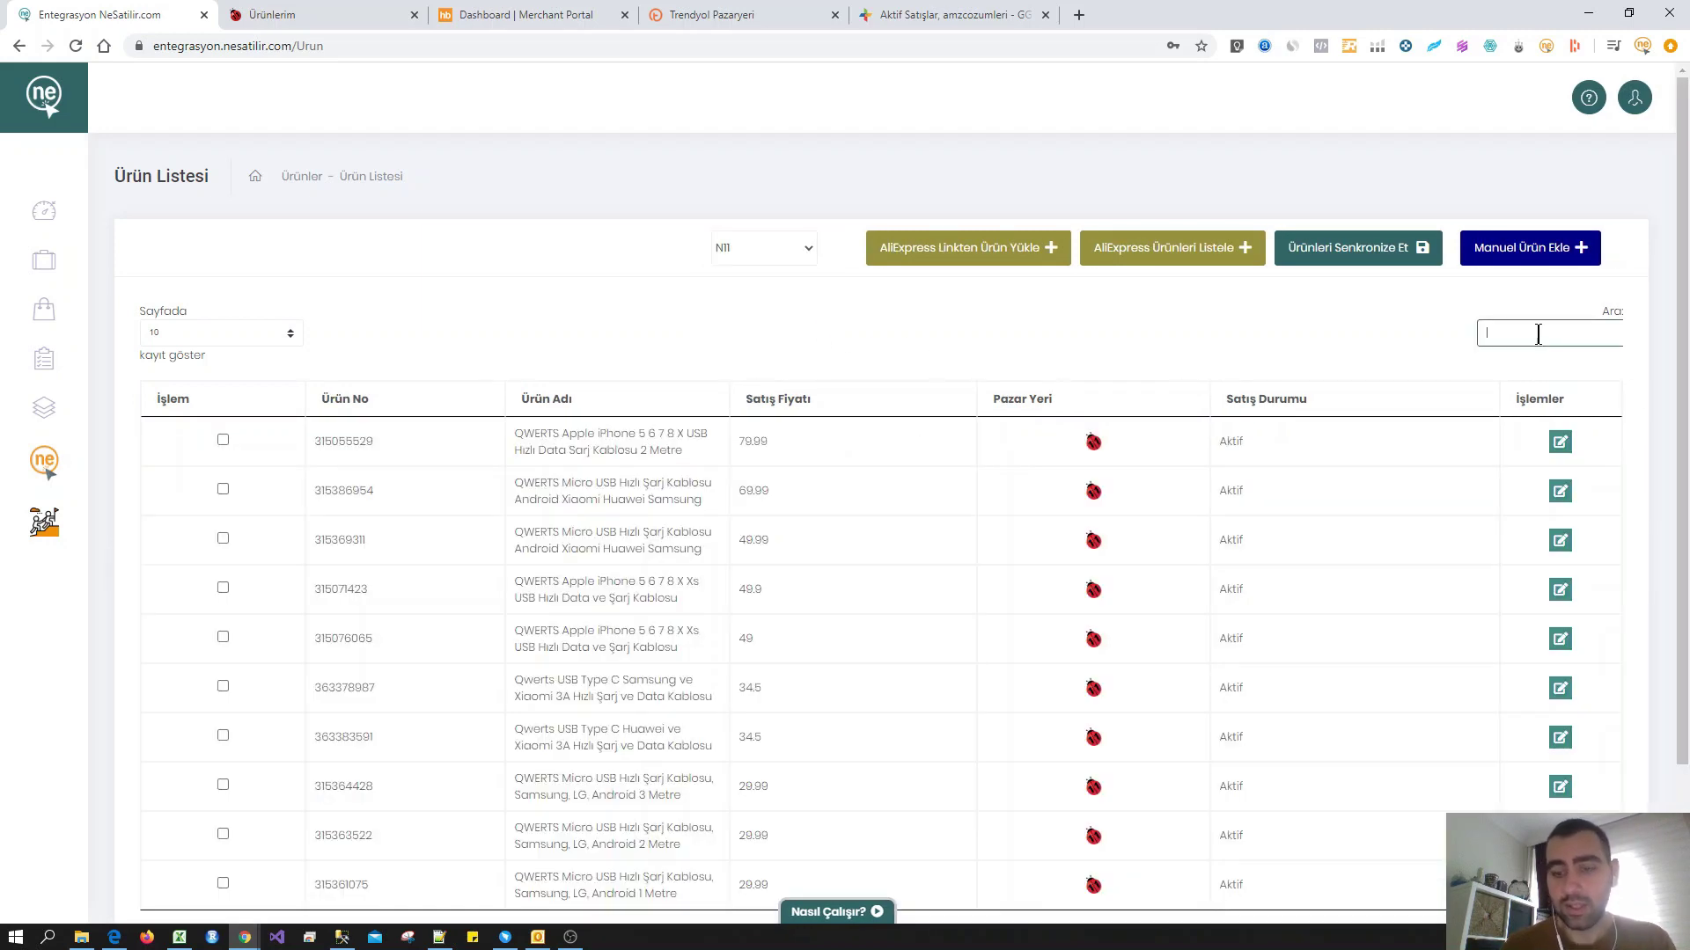
text(micro)
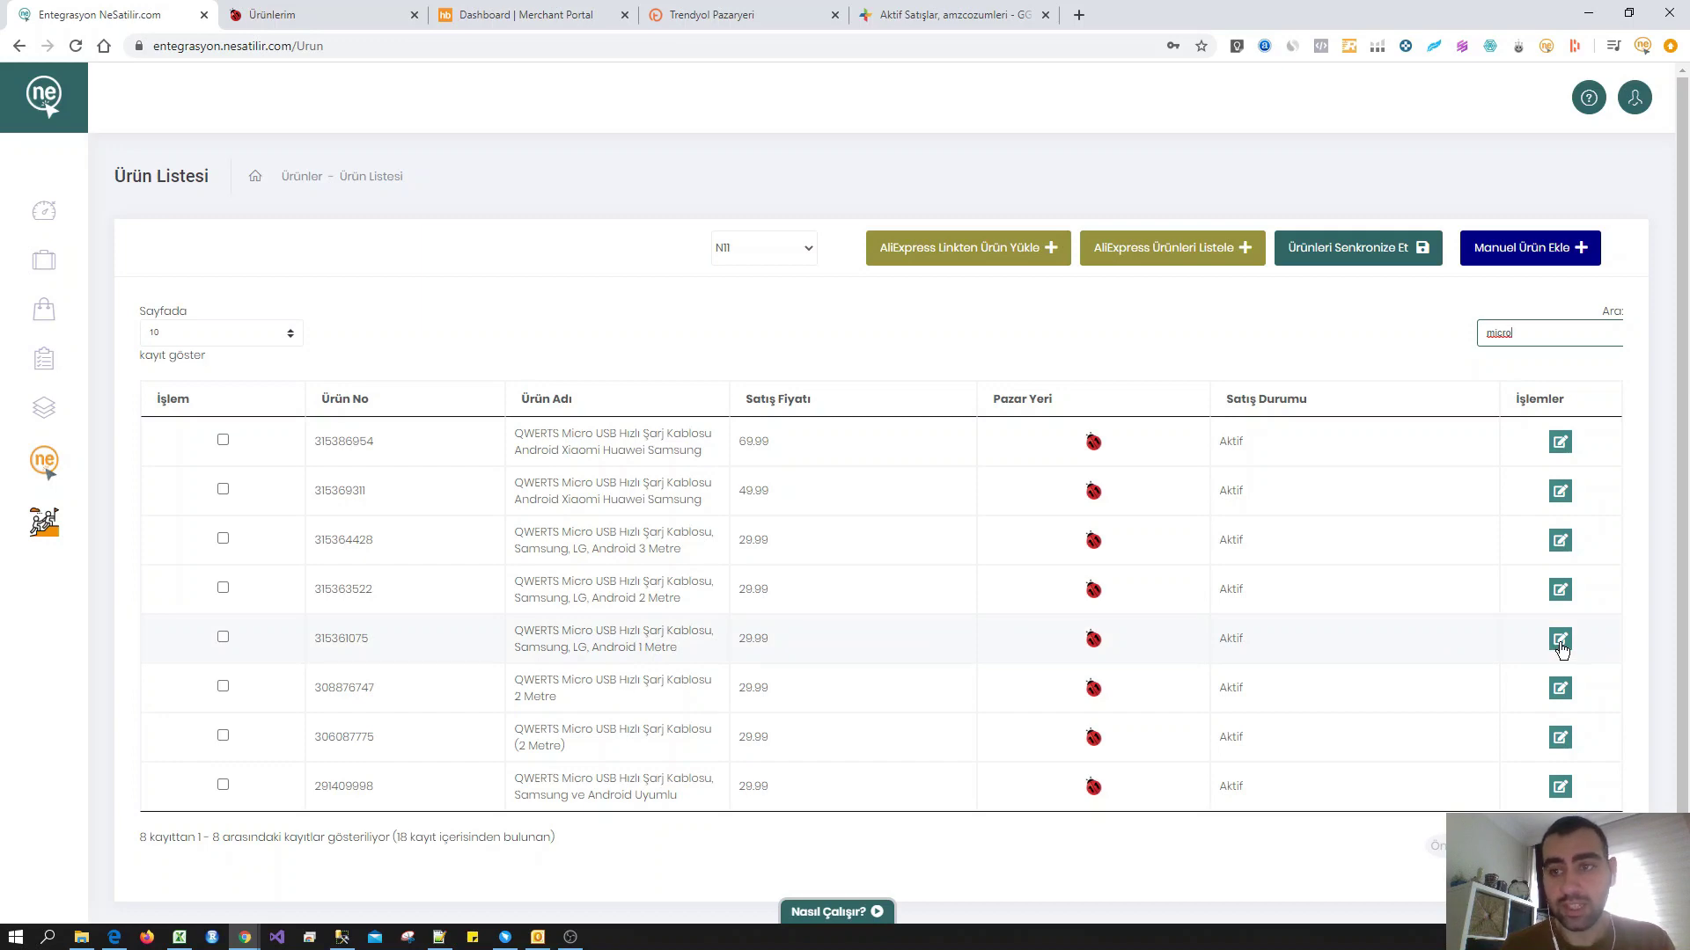
click(1560, 642)
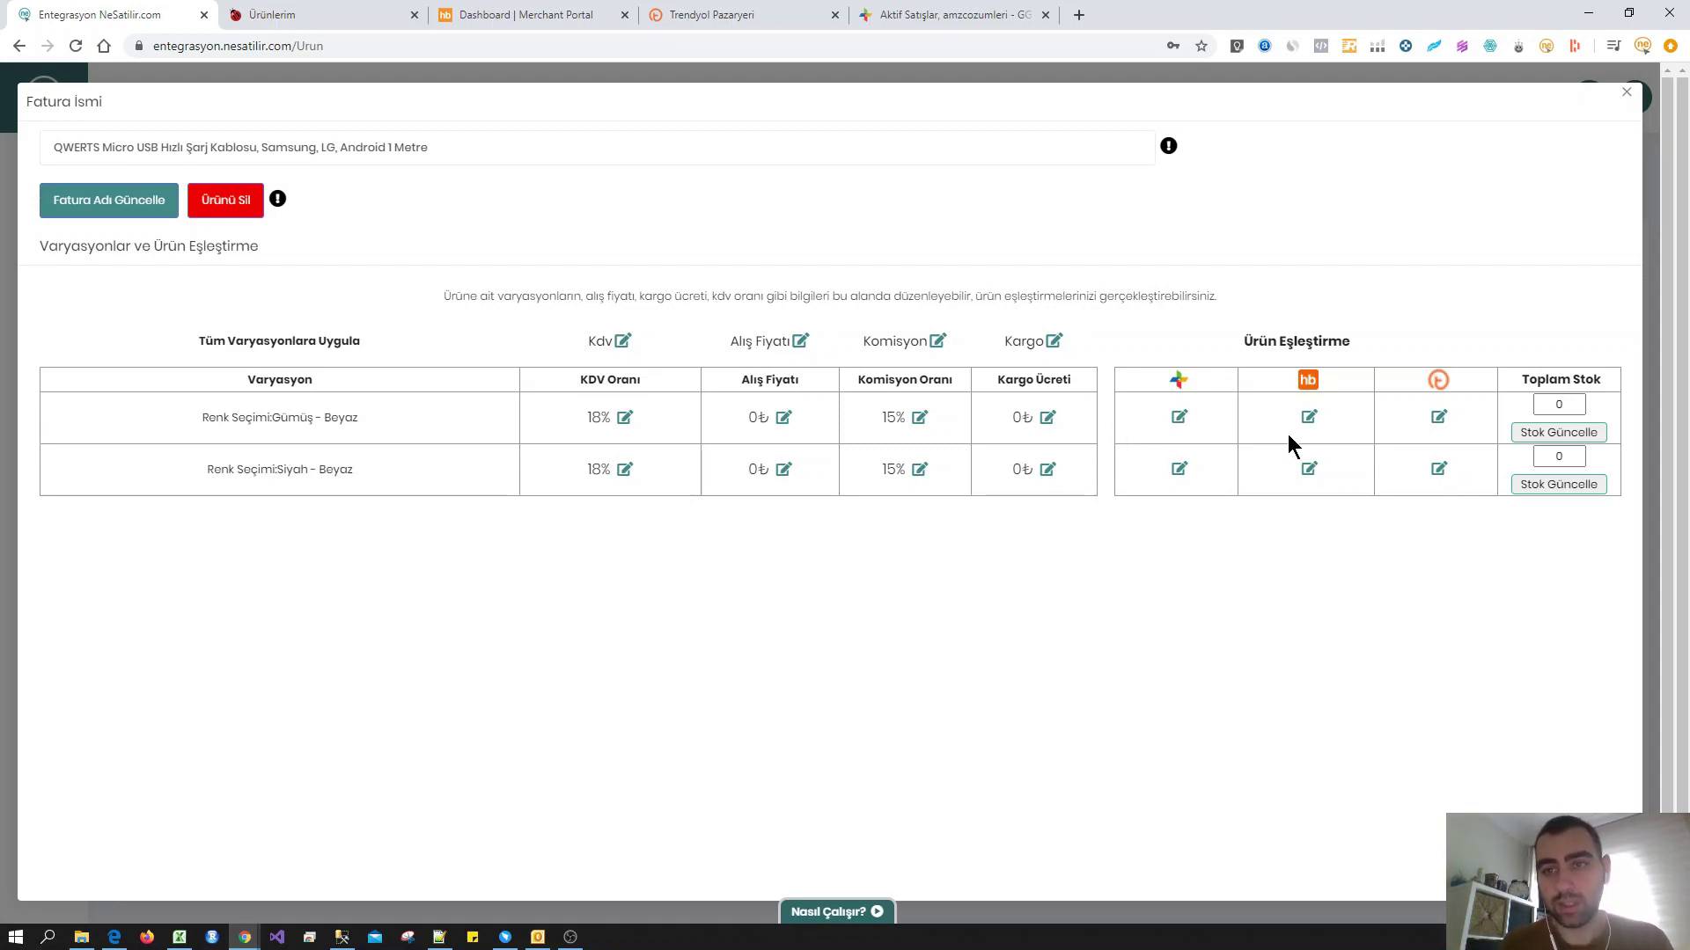
Match the Gümüş - Beyaz variation with the Hepsiburada product HBV00000JSS7Q and save the match.
click(1307, 418)
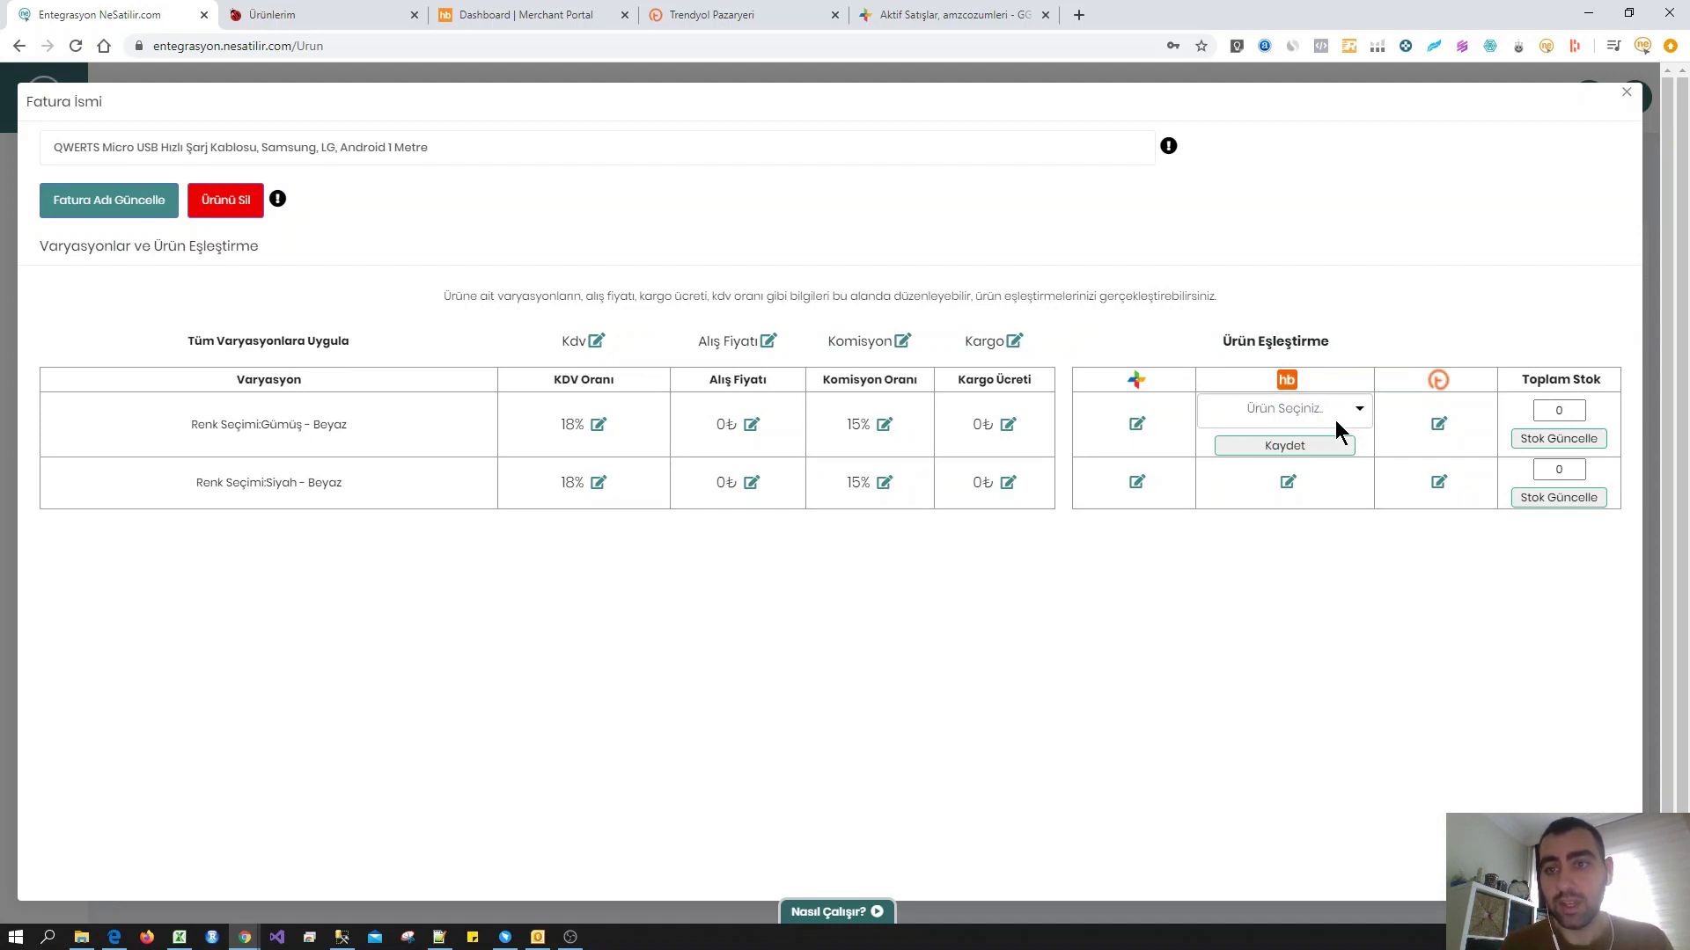
click(1361, 410)
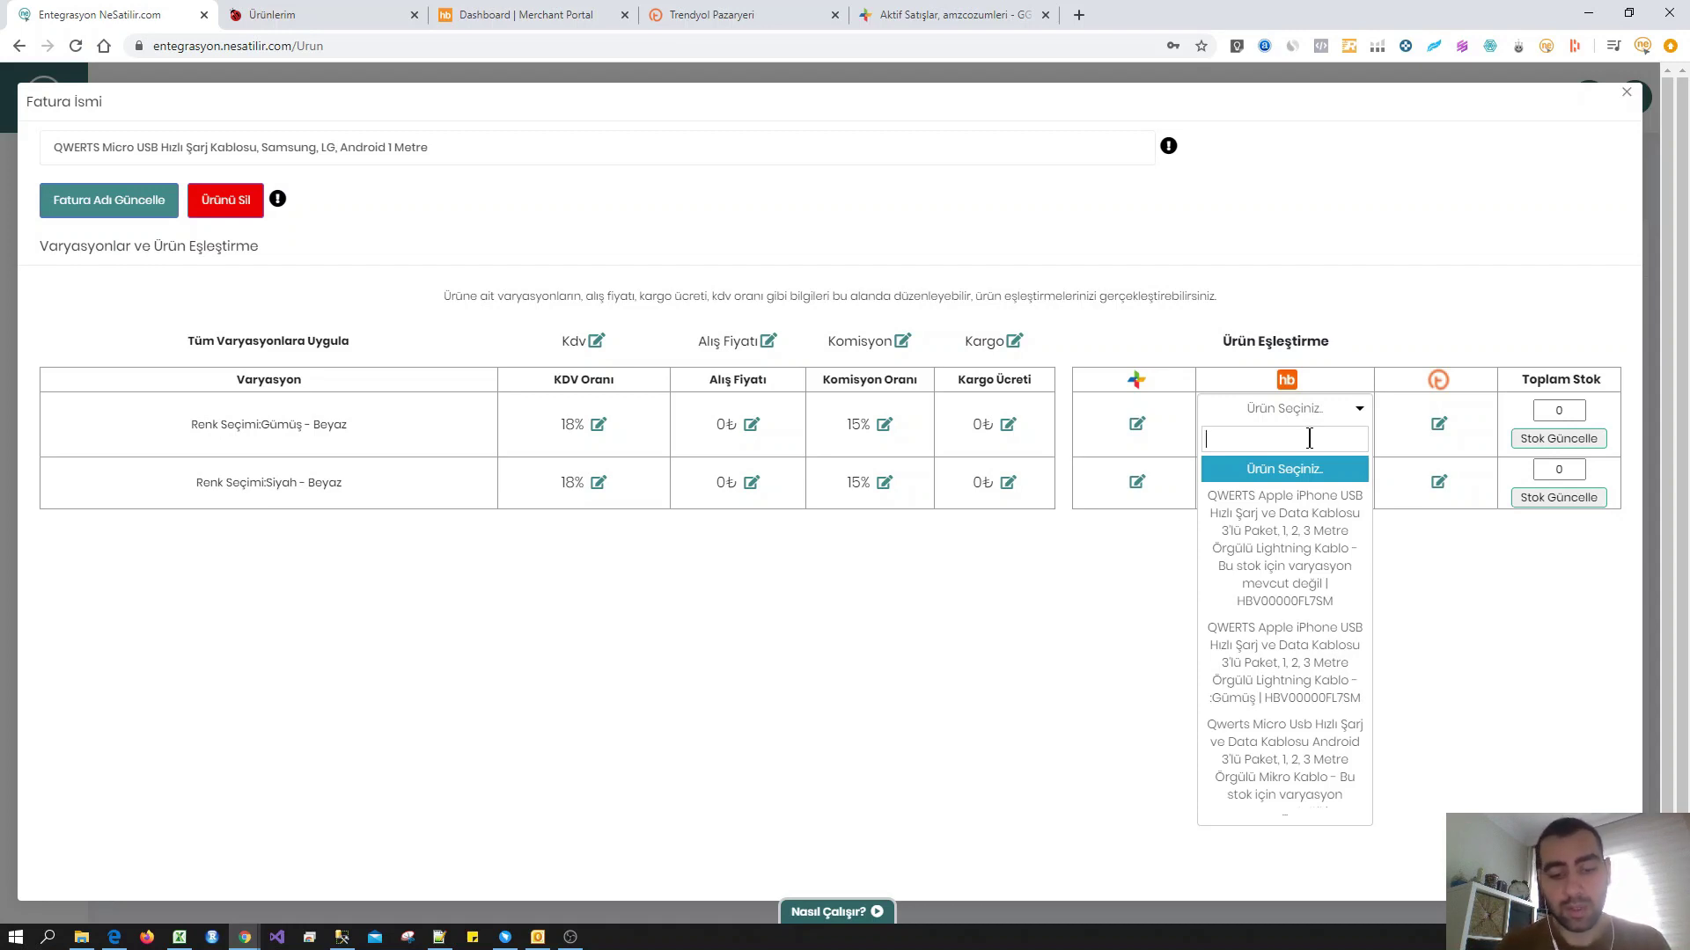
text(micro)
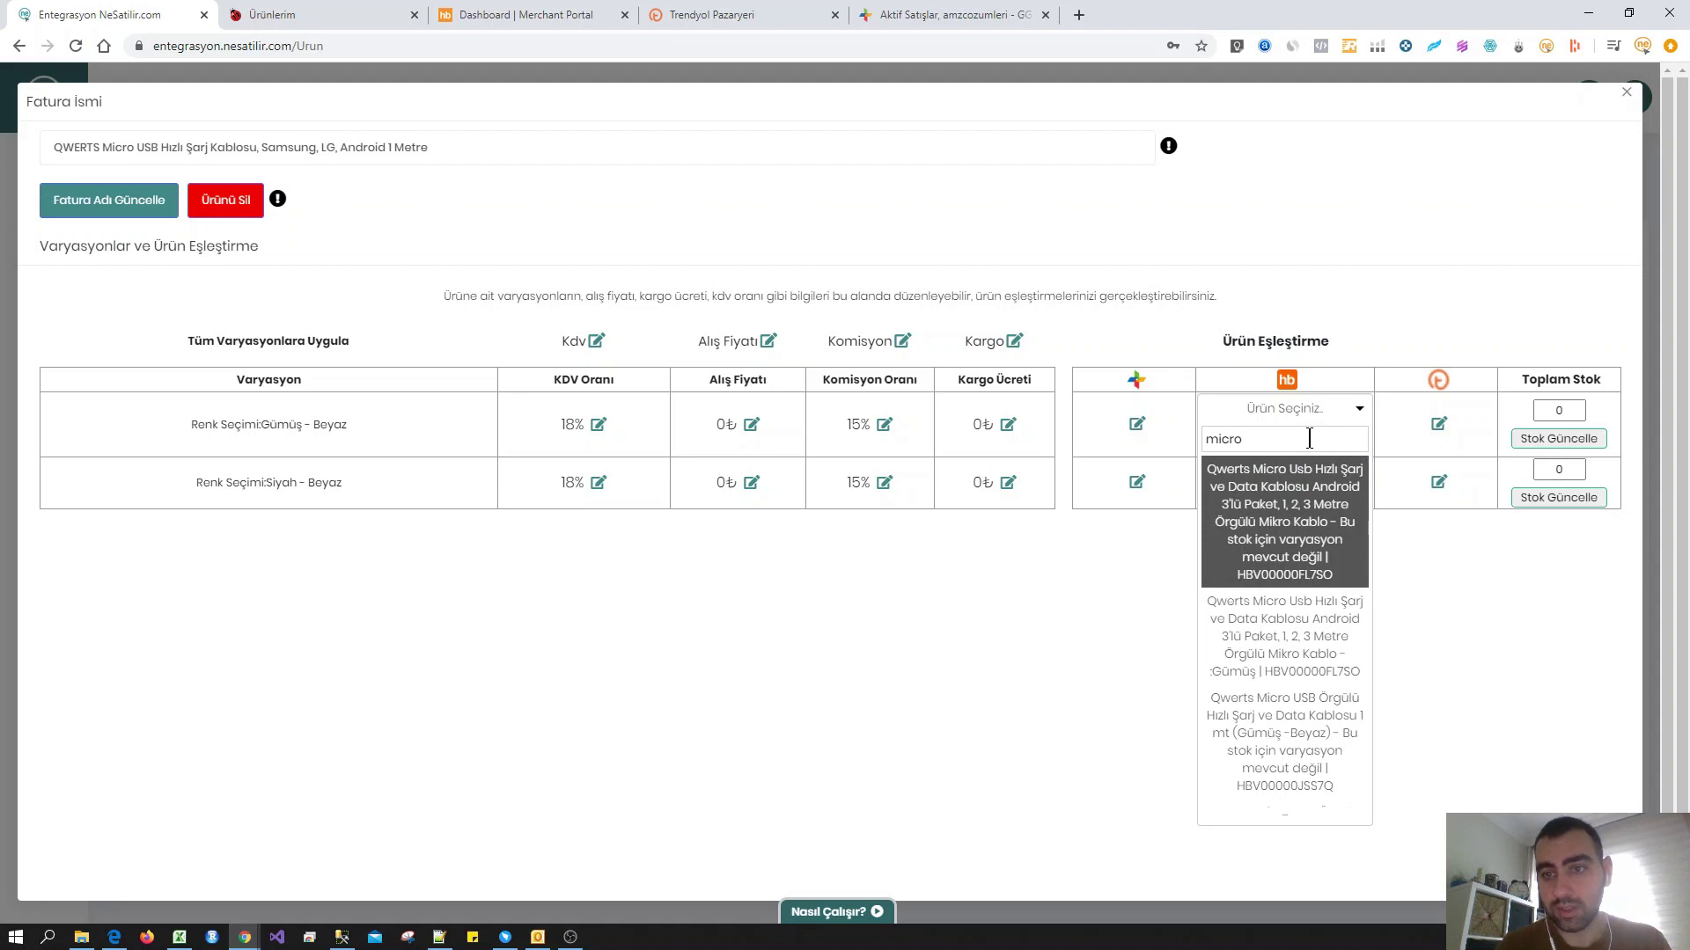
scroll(1334, 627, down, 1)
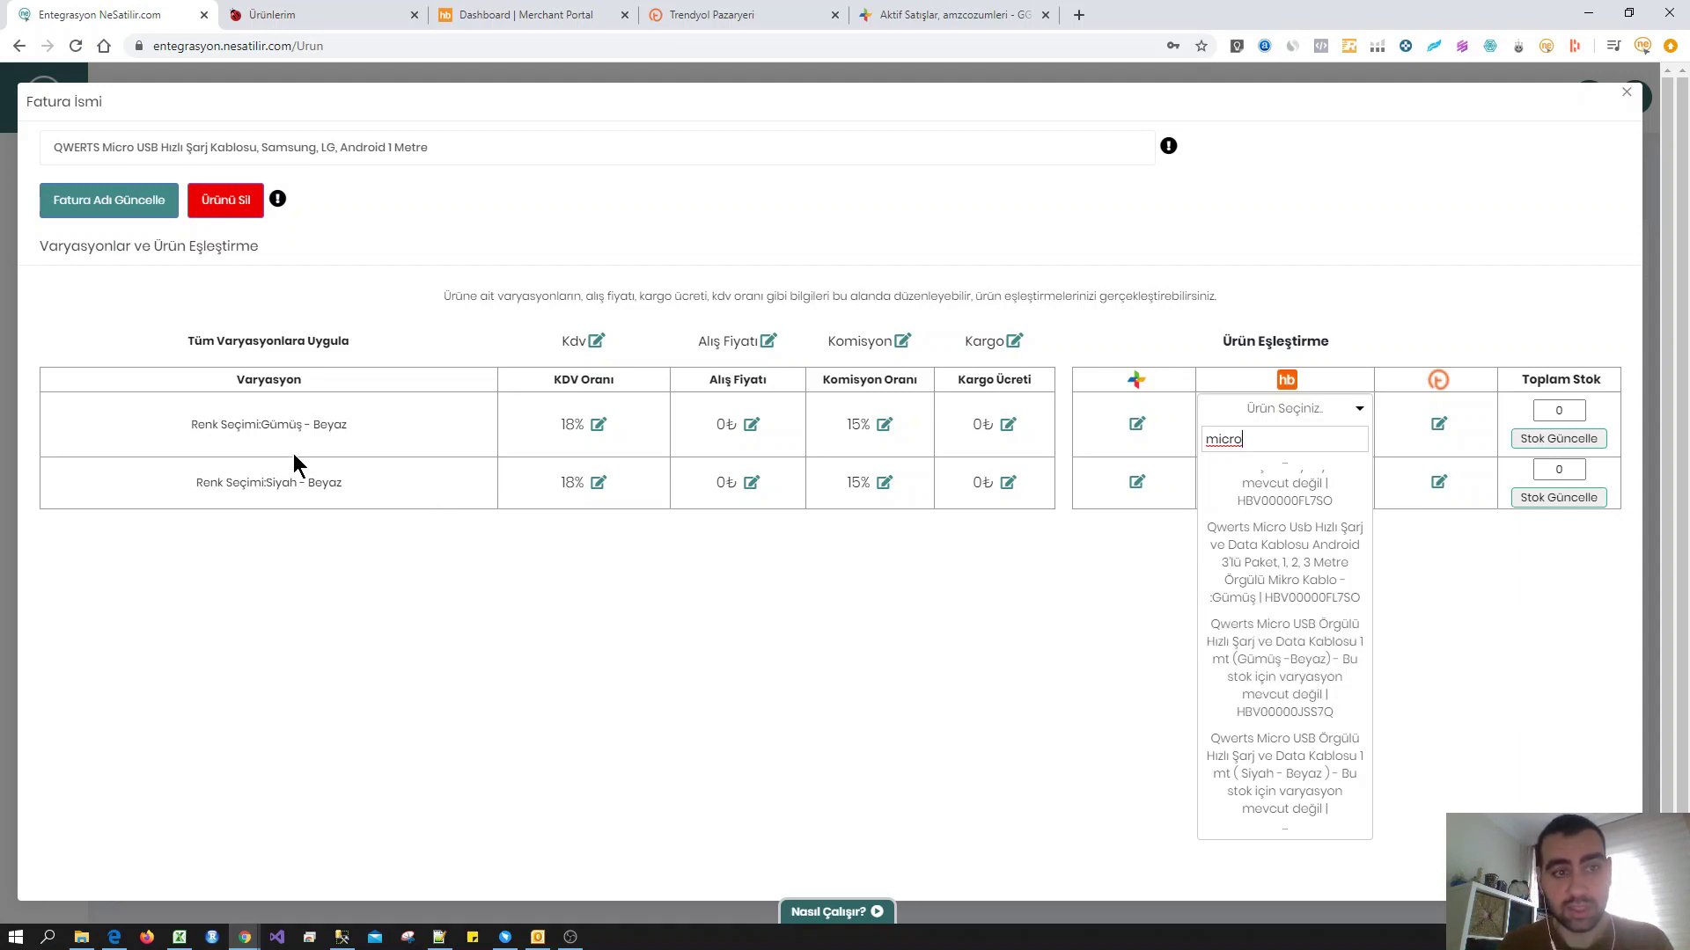
click(1314, 674)
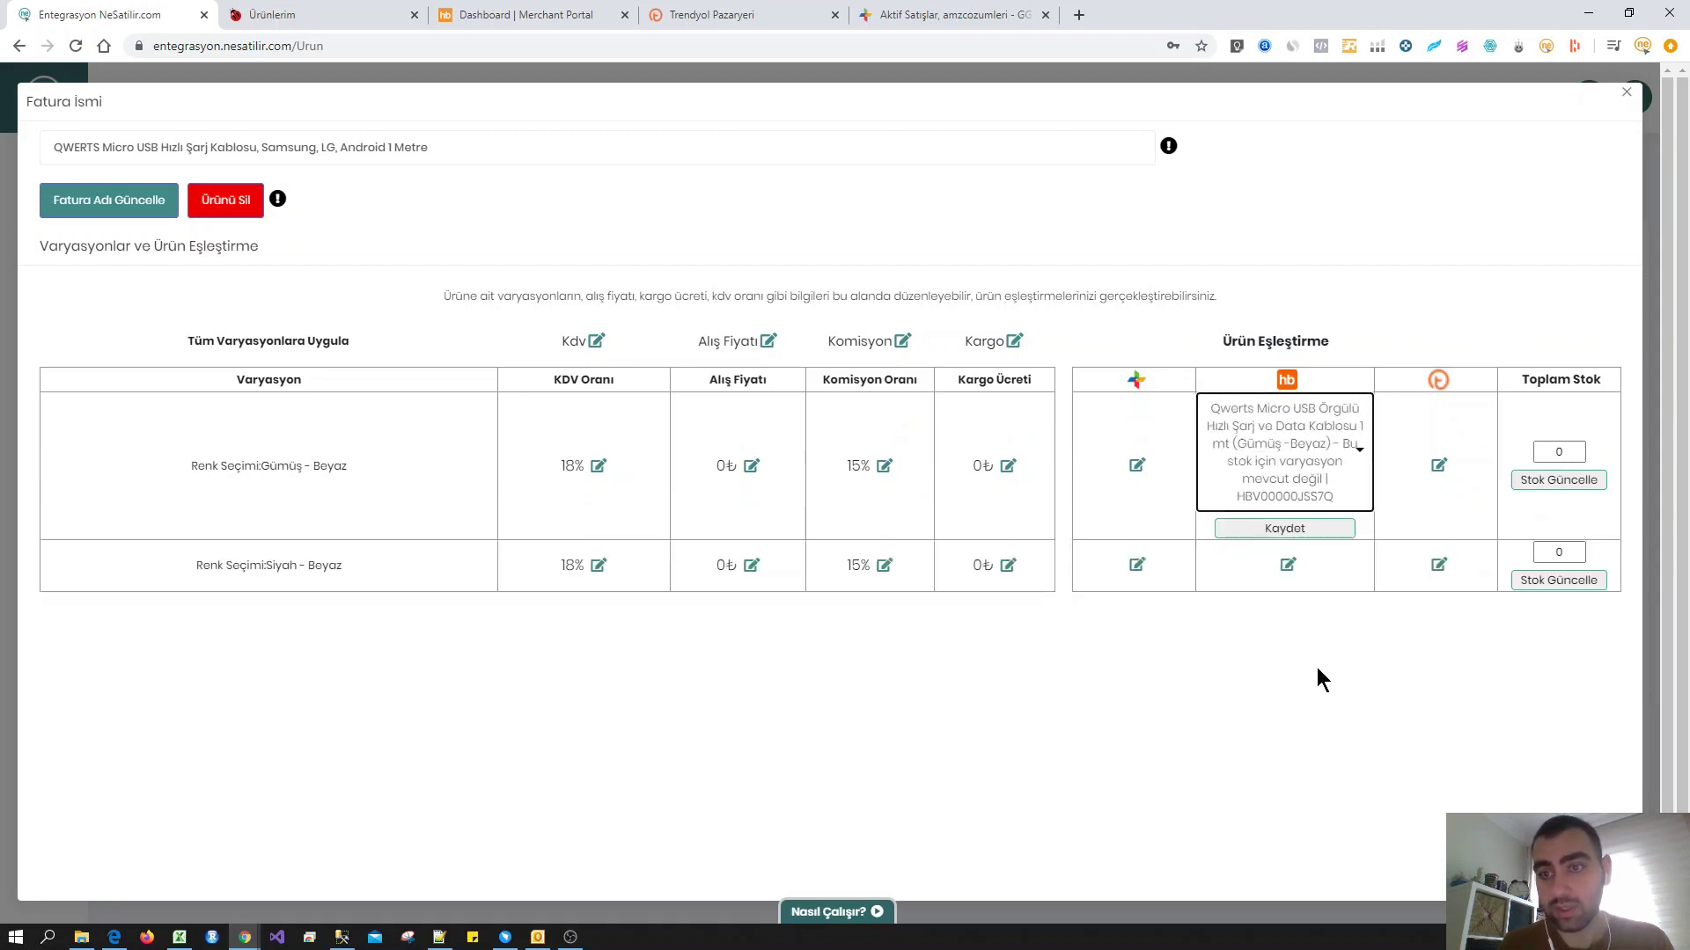
click(1286, 529)
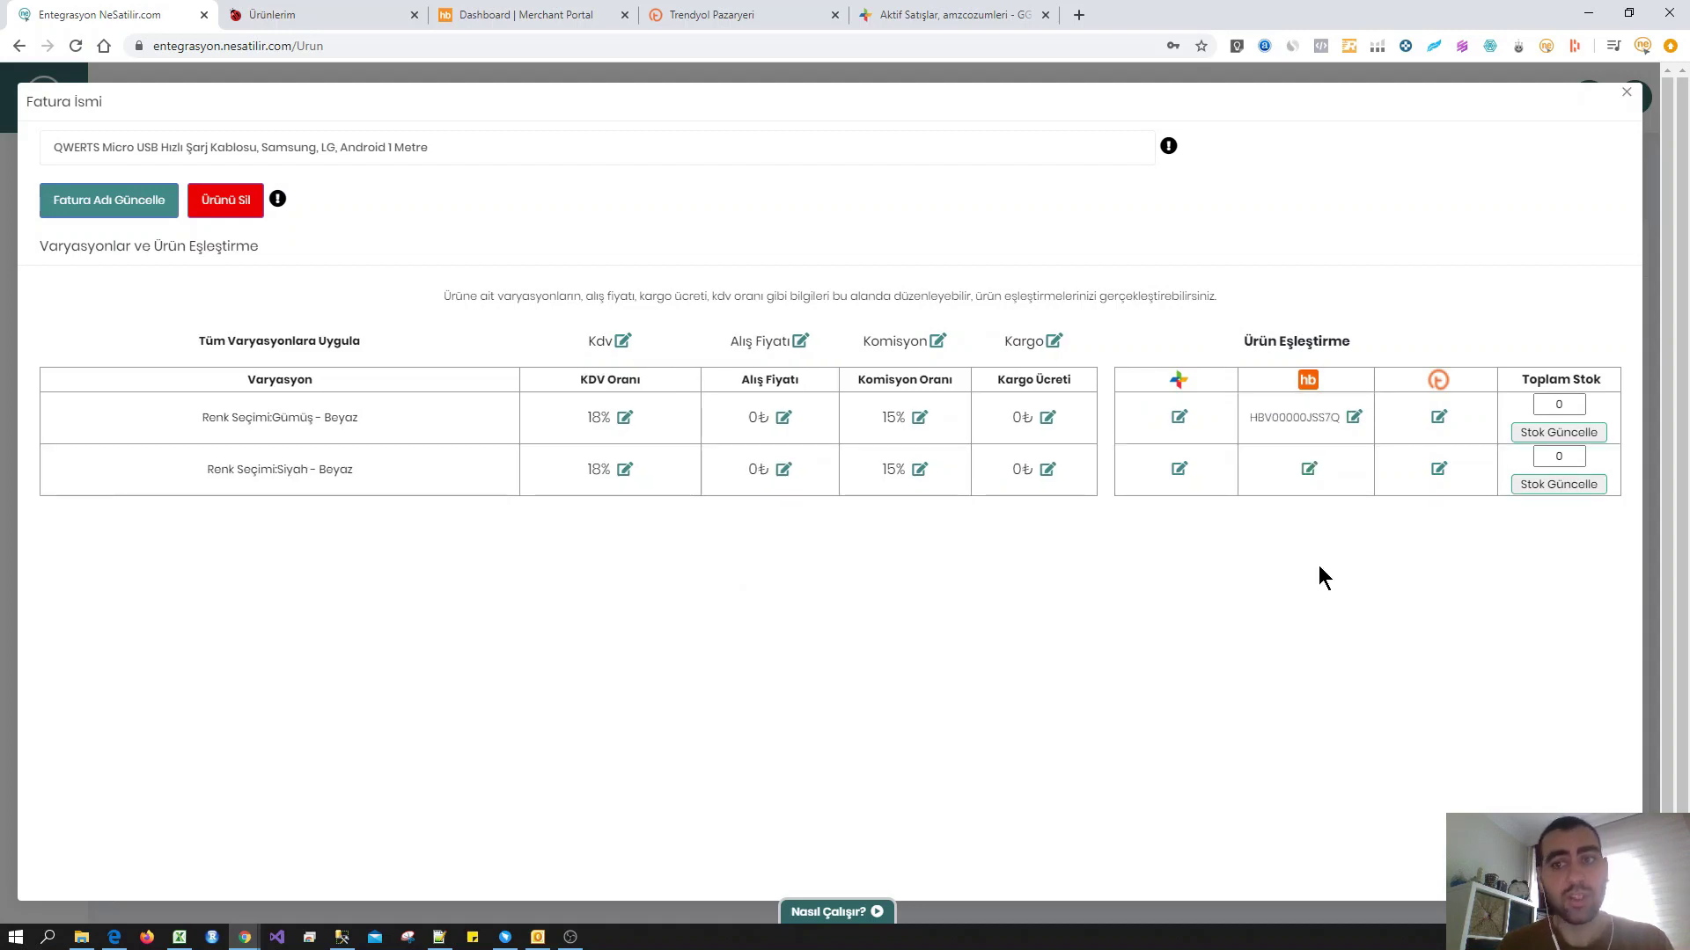
click(1438, 419)
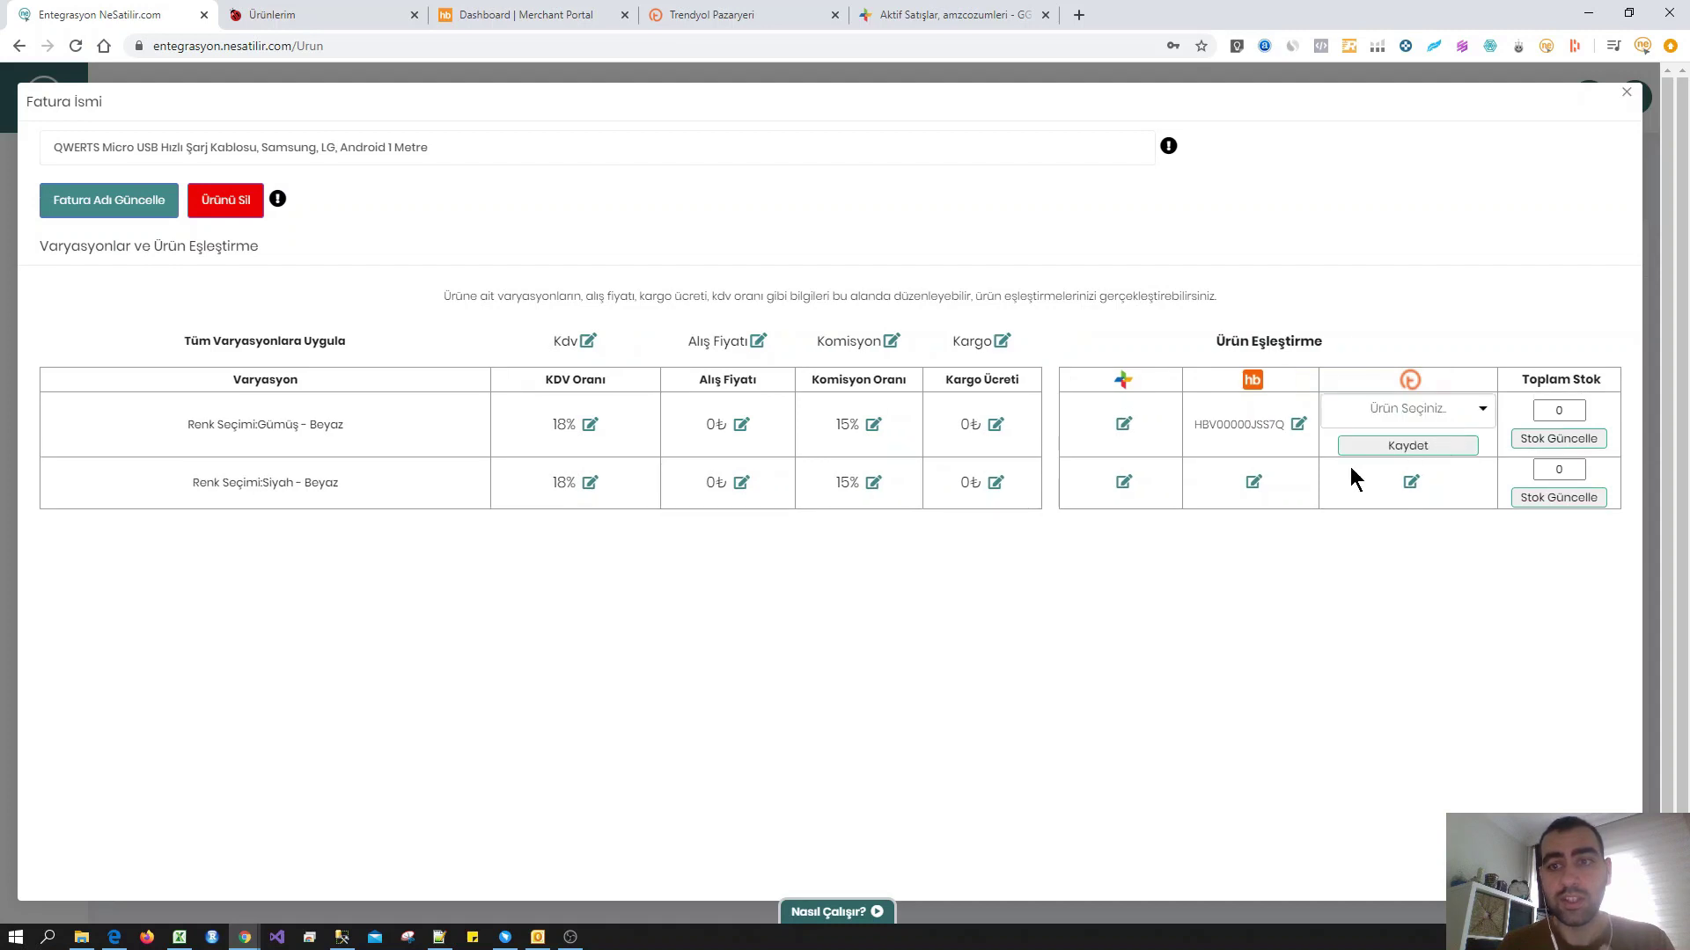
click(1482, 413)
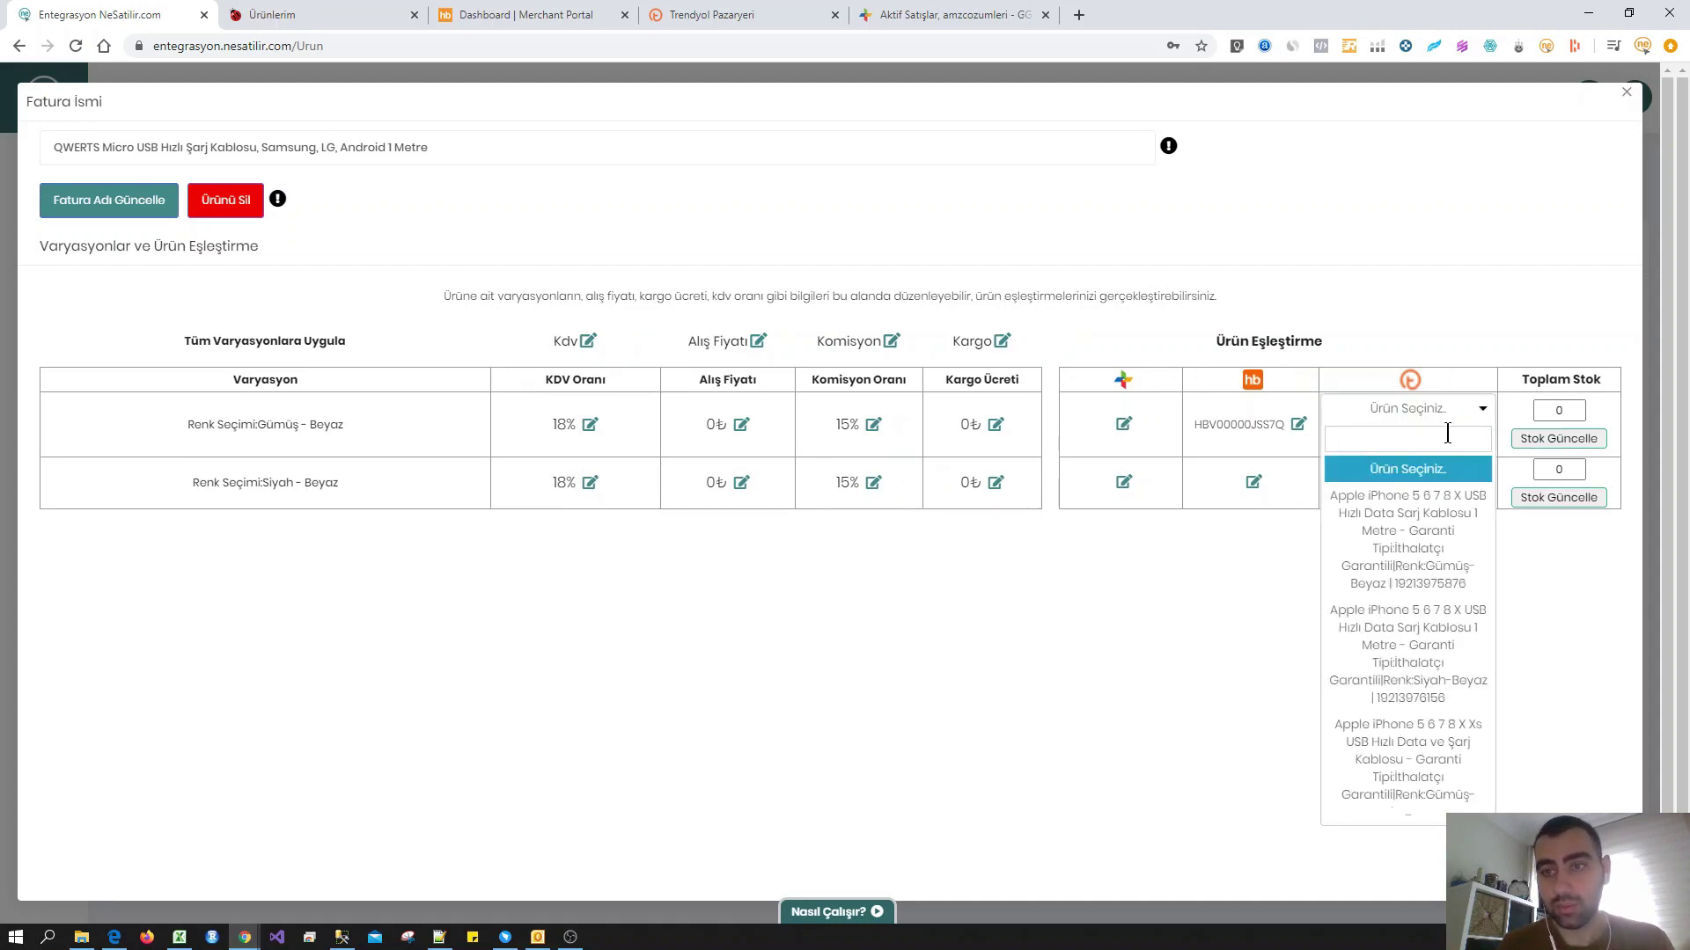
text(micro)
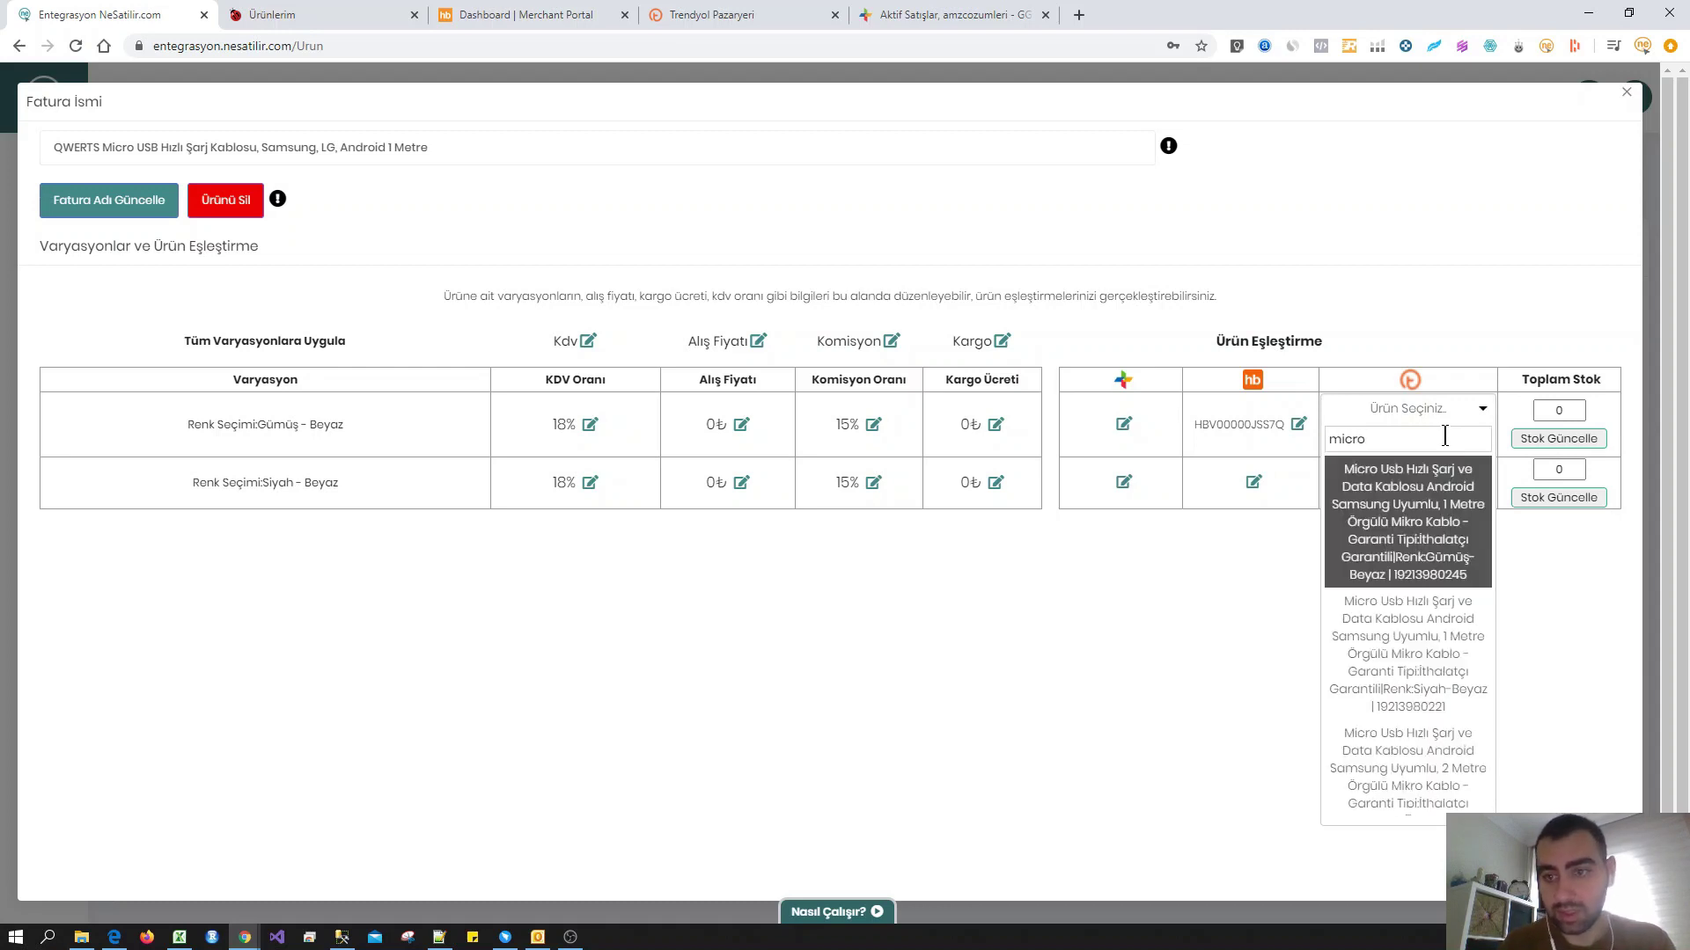
click(1432, 568)
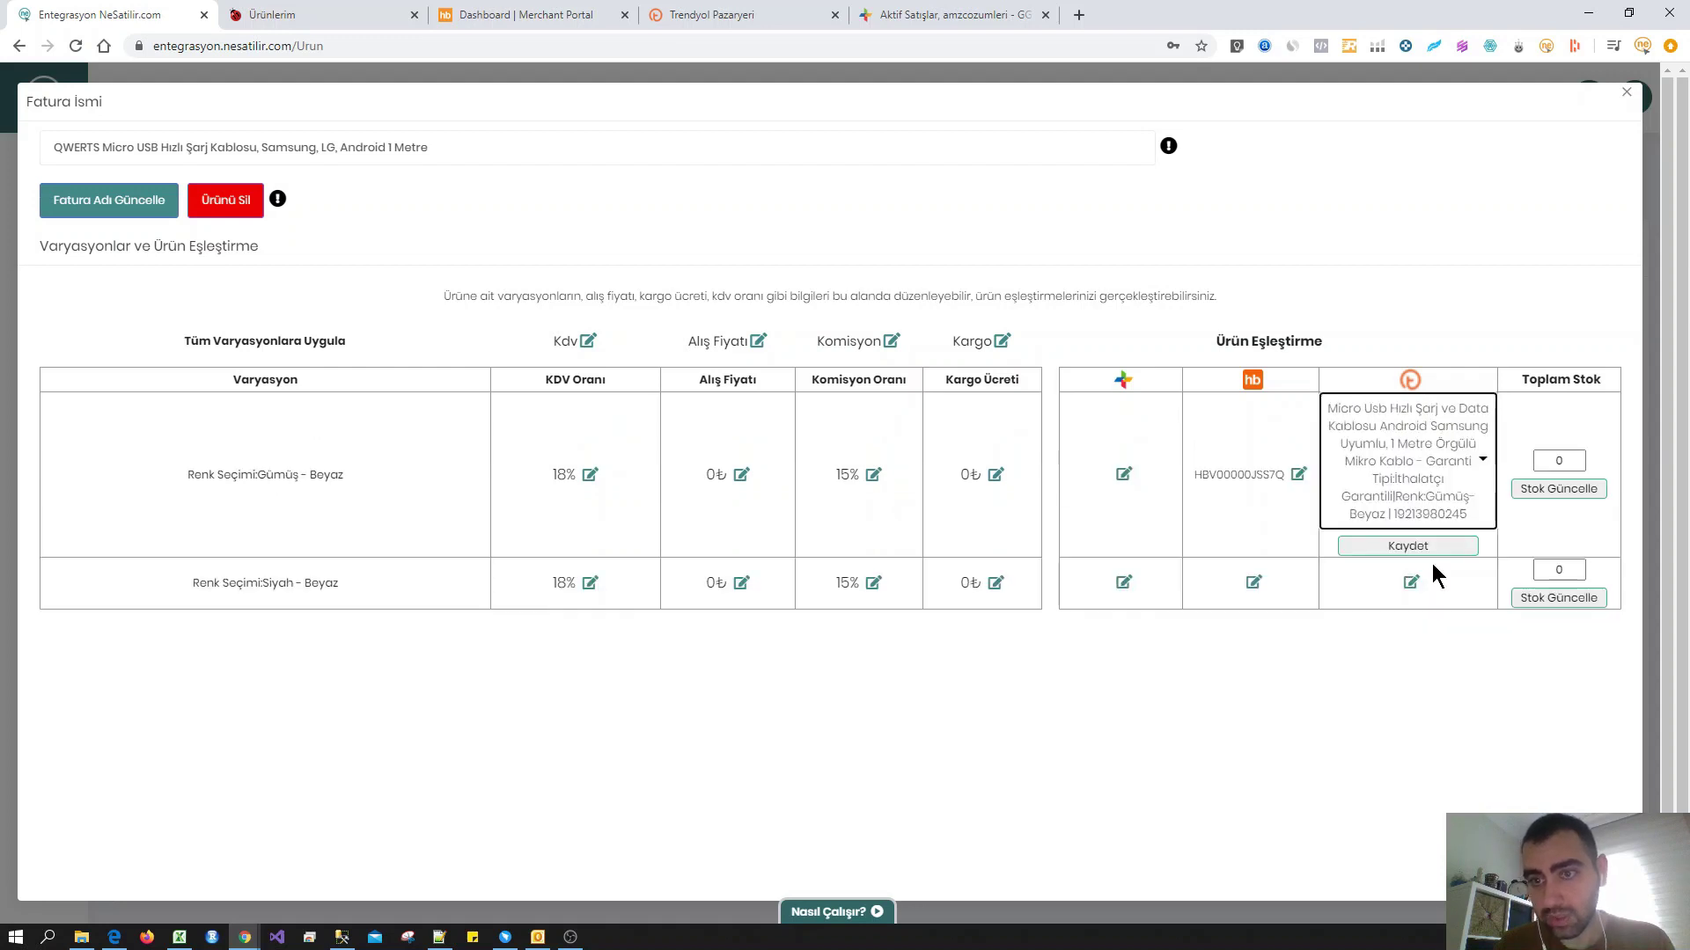
click(1427, 551)
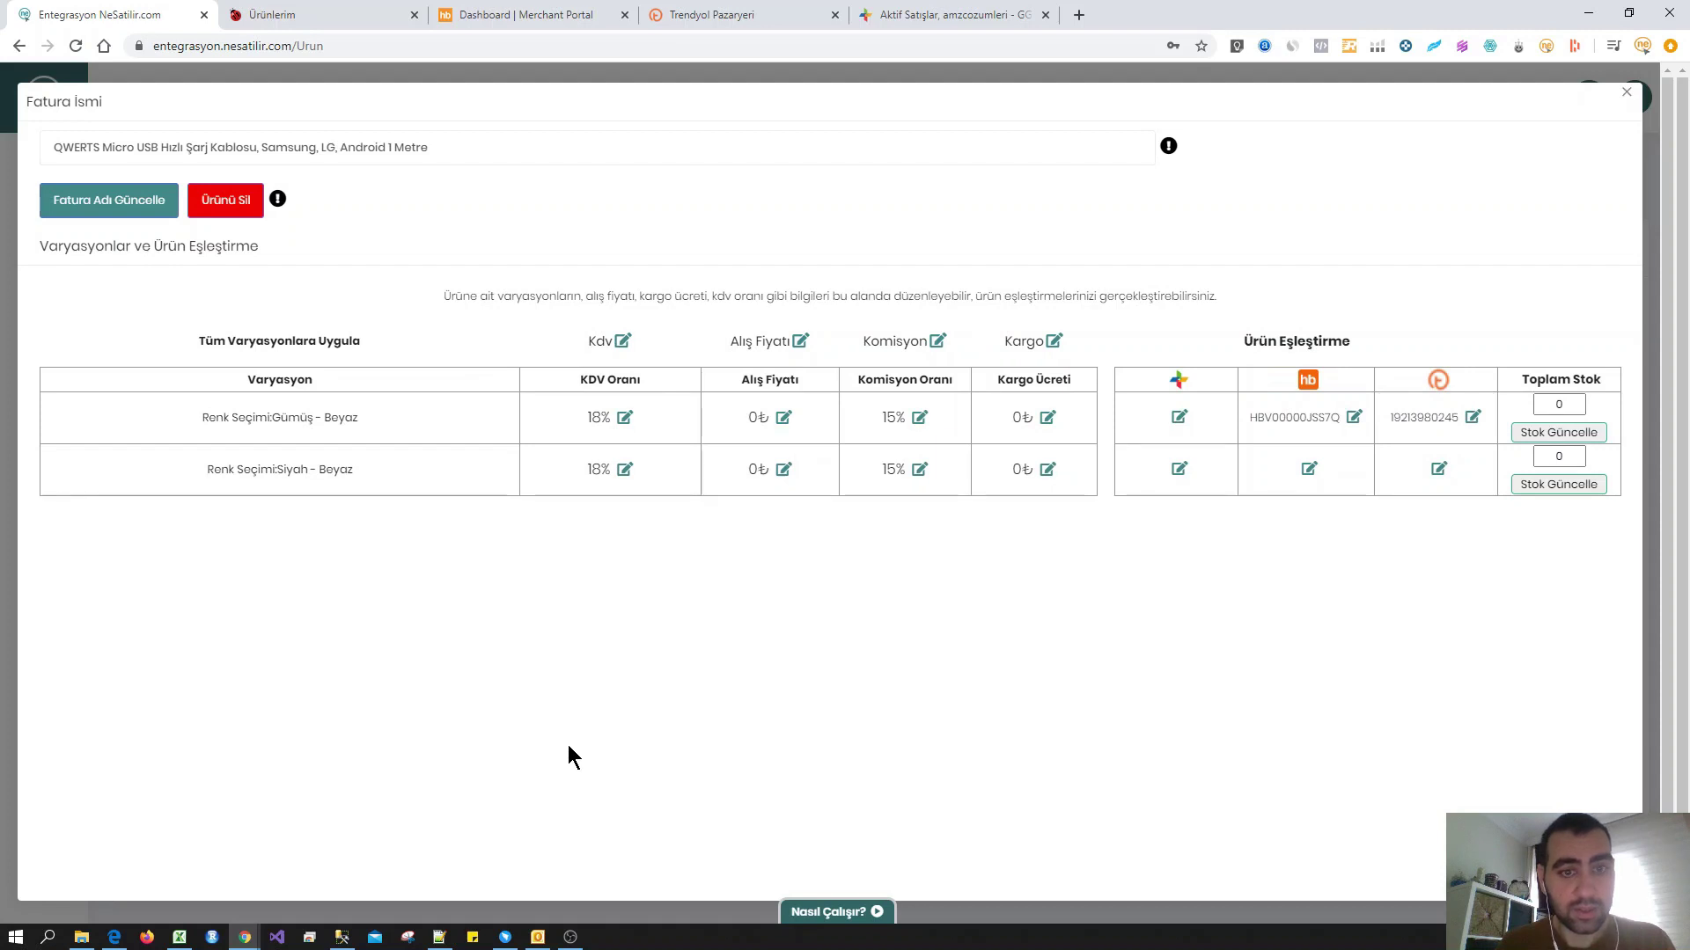
Open the Gittigidiyor product choices for the Gümüş - Beyaz variation.
click(1184, 420)
click(1179, 408)
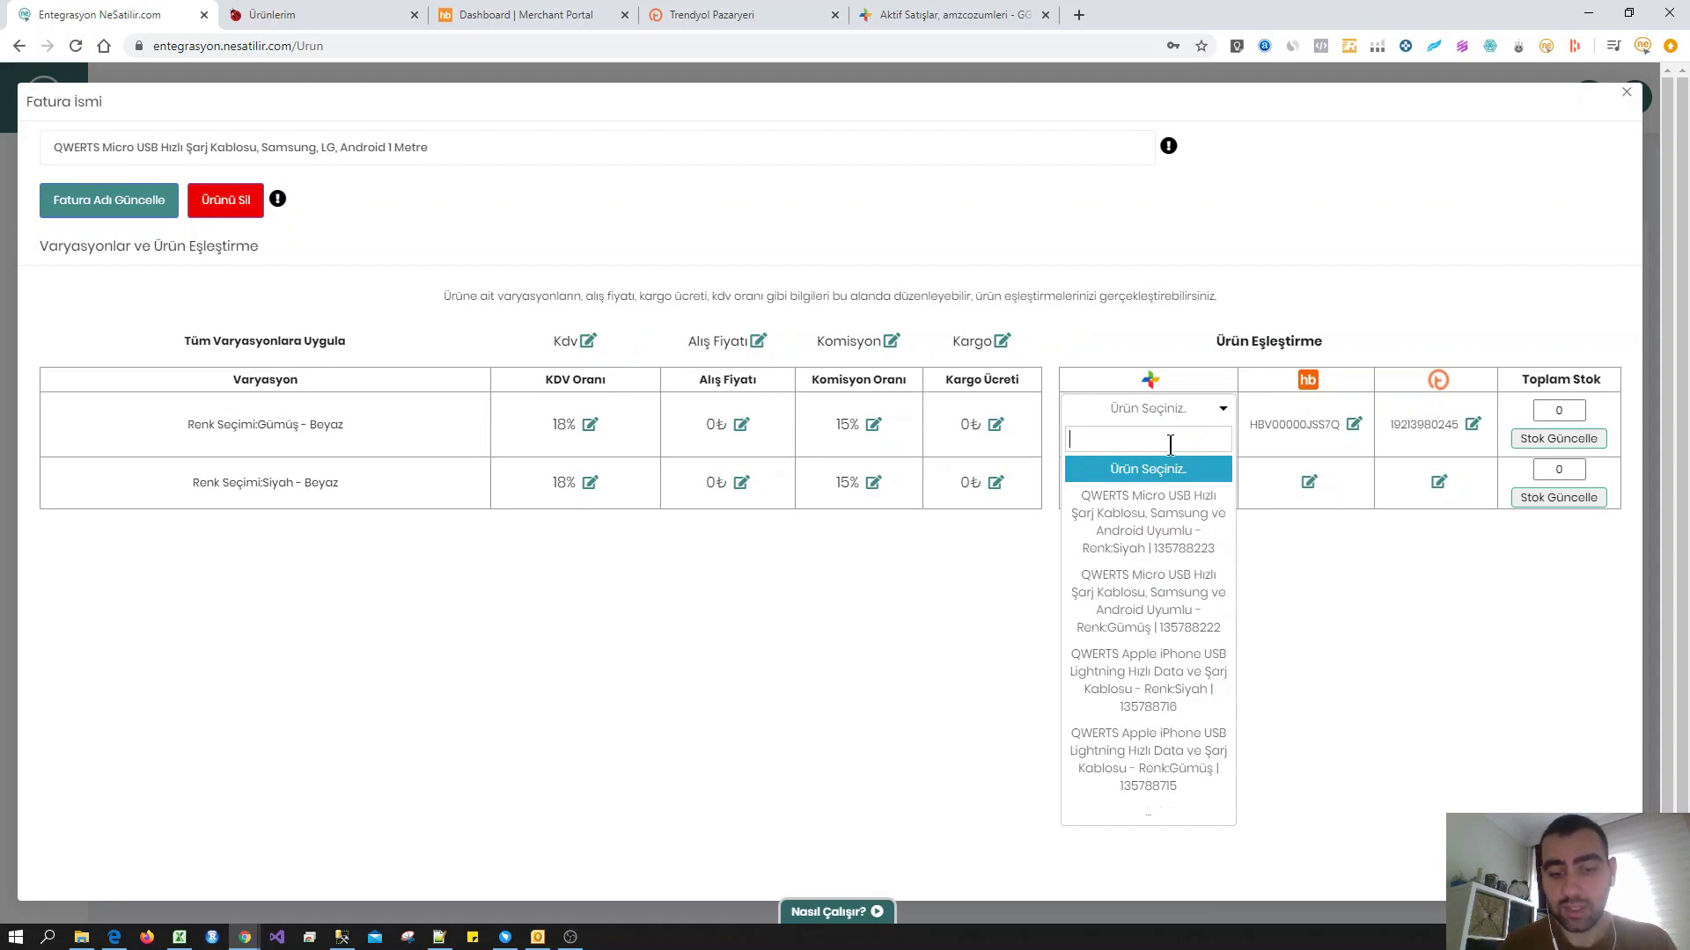
text(a)
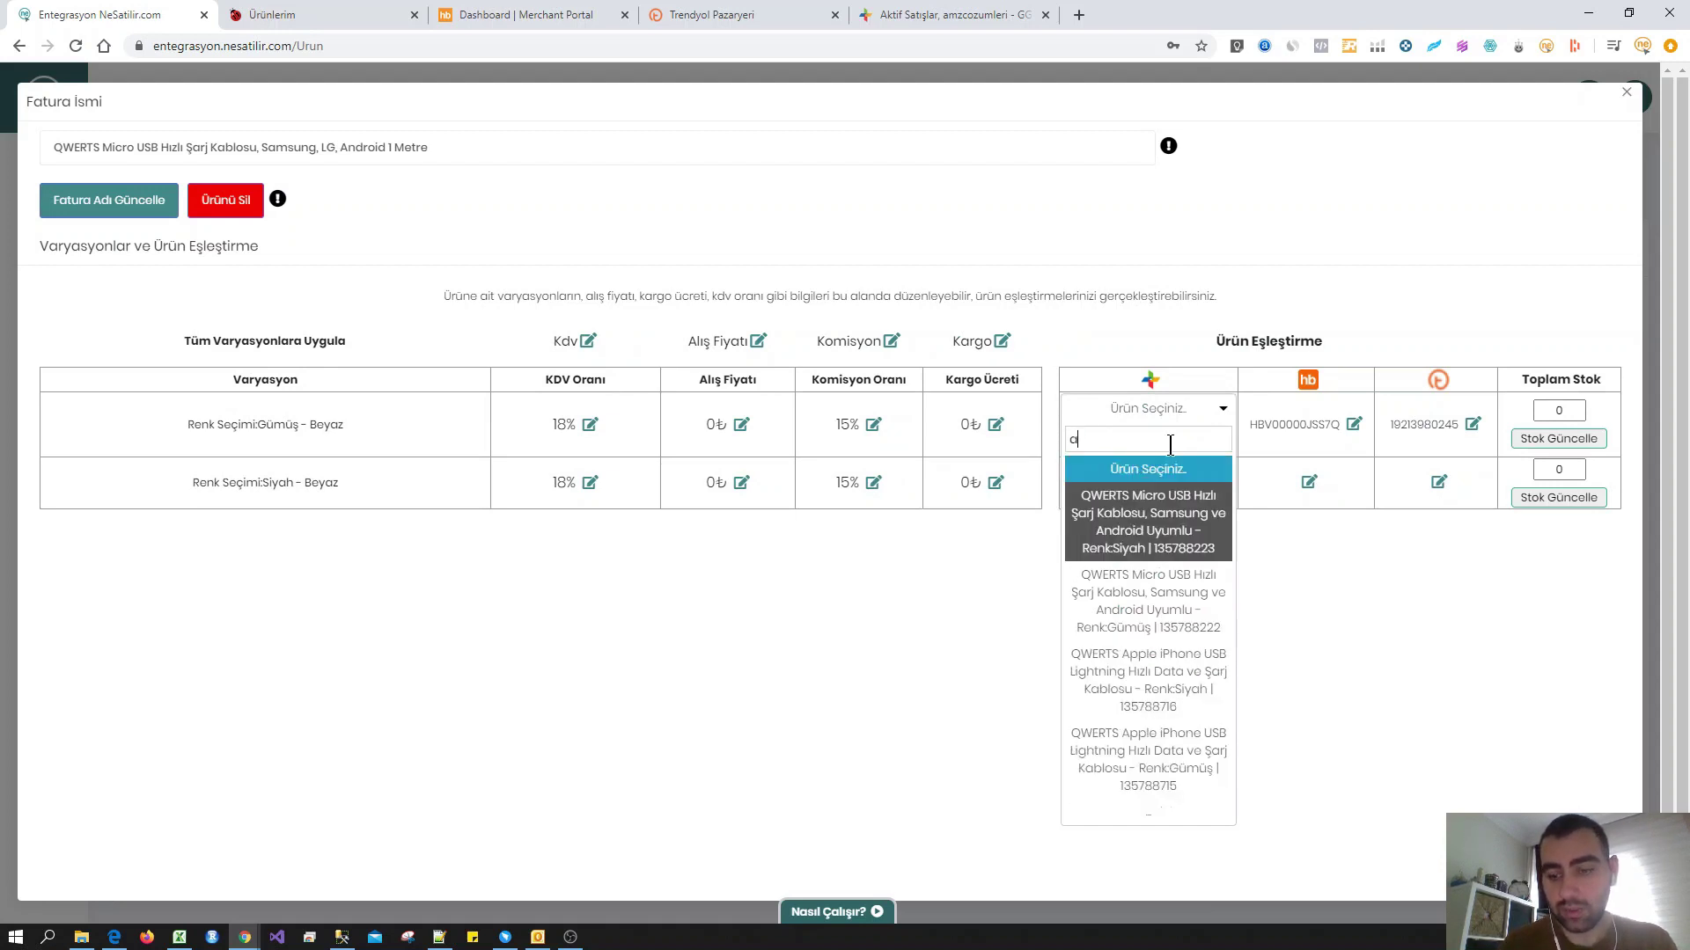
text(pple)
key(BackSpace)
key(BackSpace)
key(BackSpace)
key(BackSpace)
key(BackSpace)
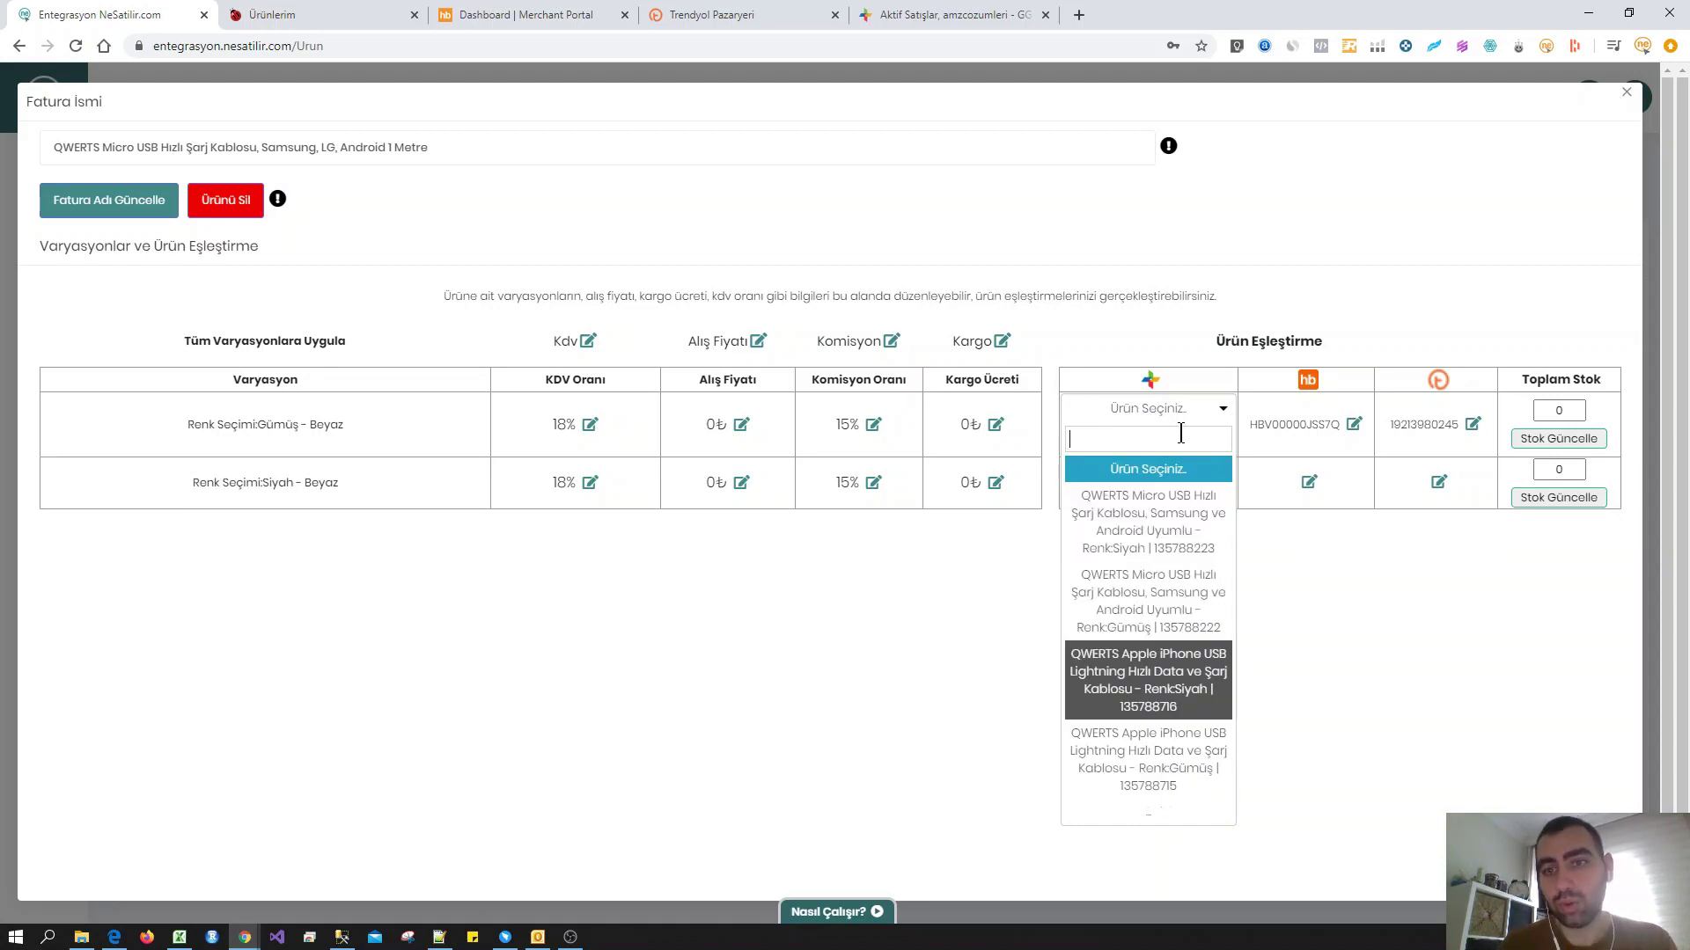
Match the Gümüş - Beyaz variation with the Gittigidiyor Micro USB cable in Renk:Gümüş and save the match.
text(135788222)
click(1172, 503)
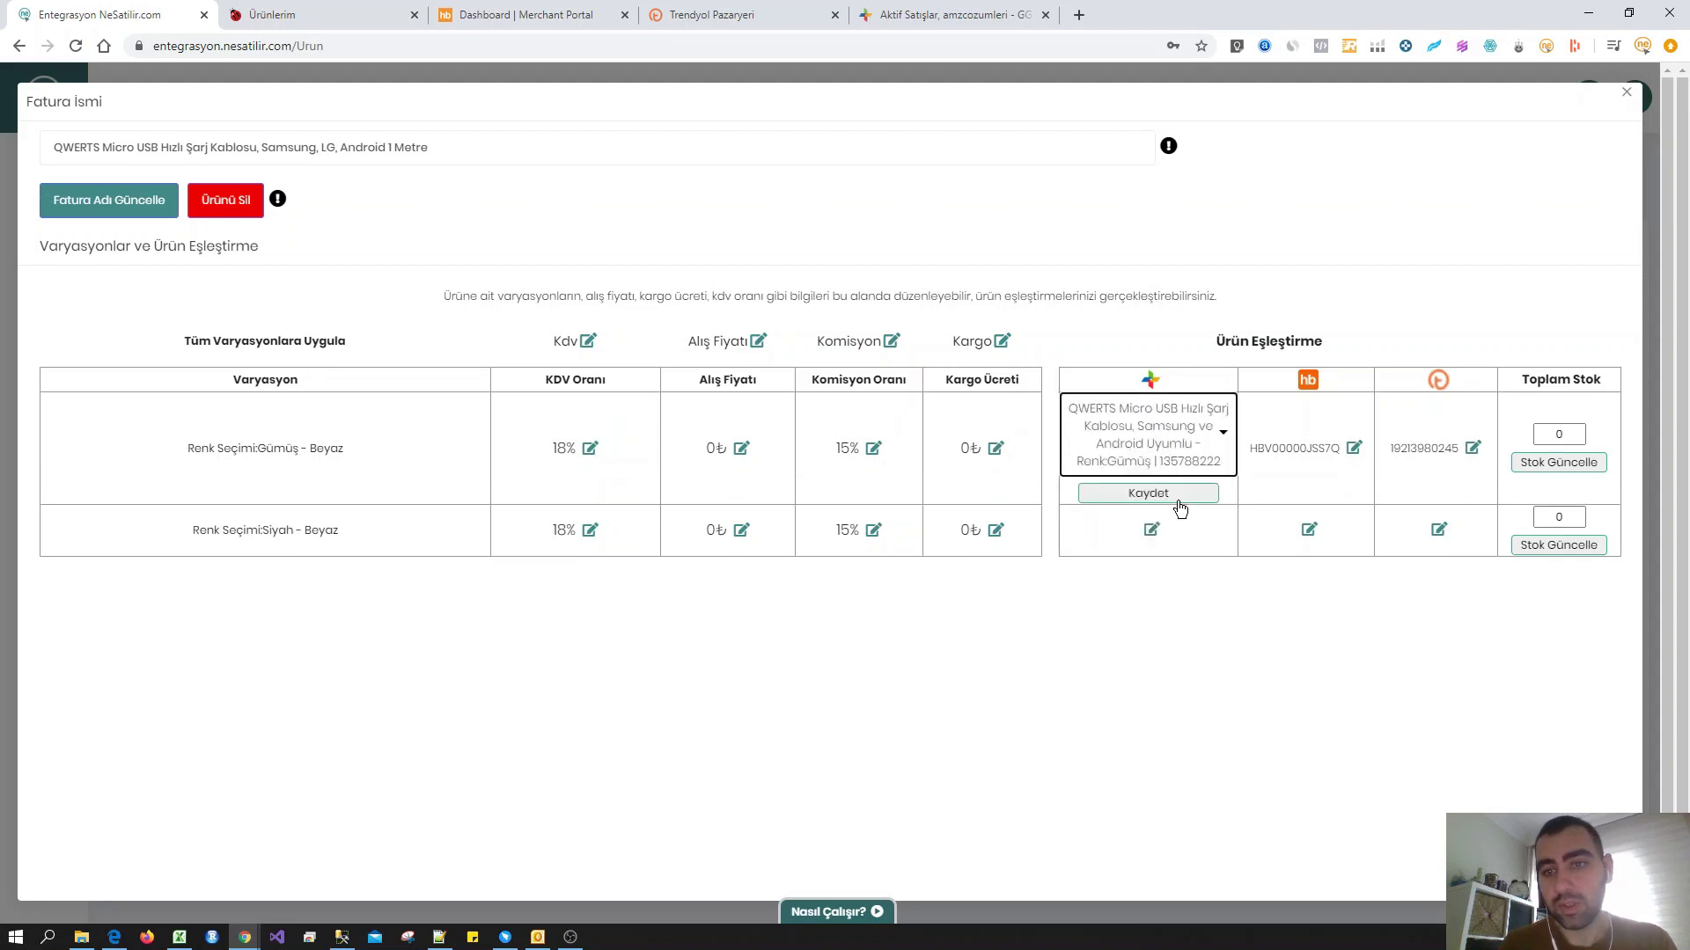
click(1204, 498)
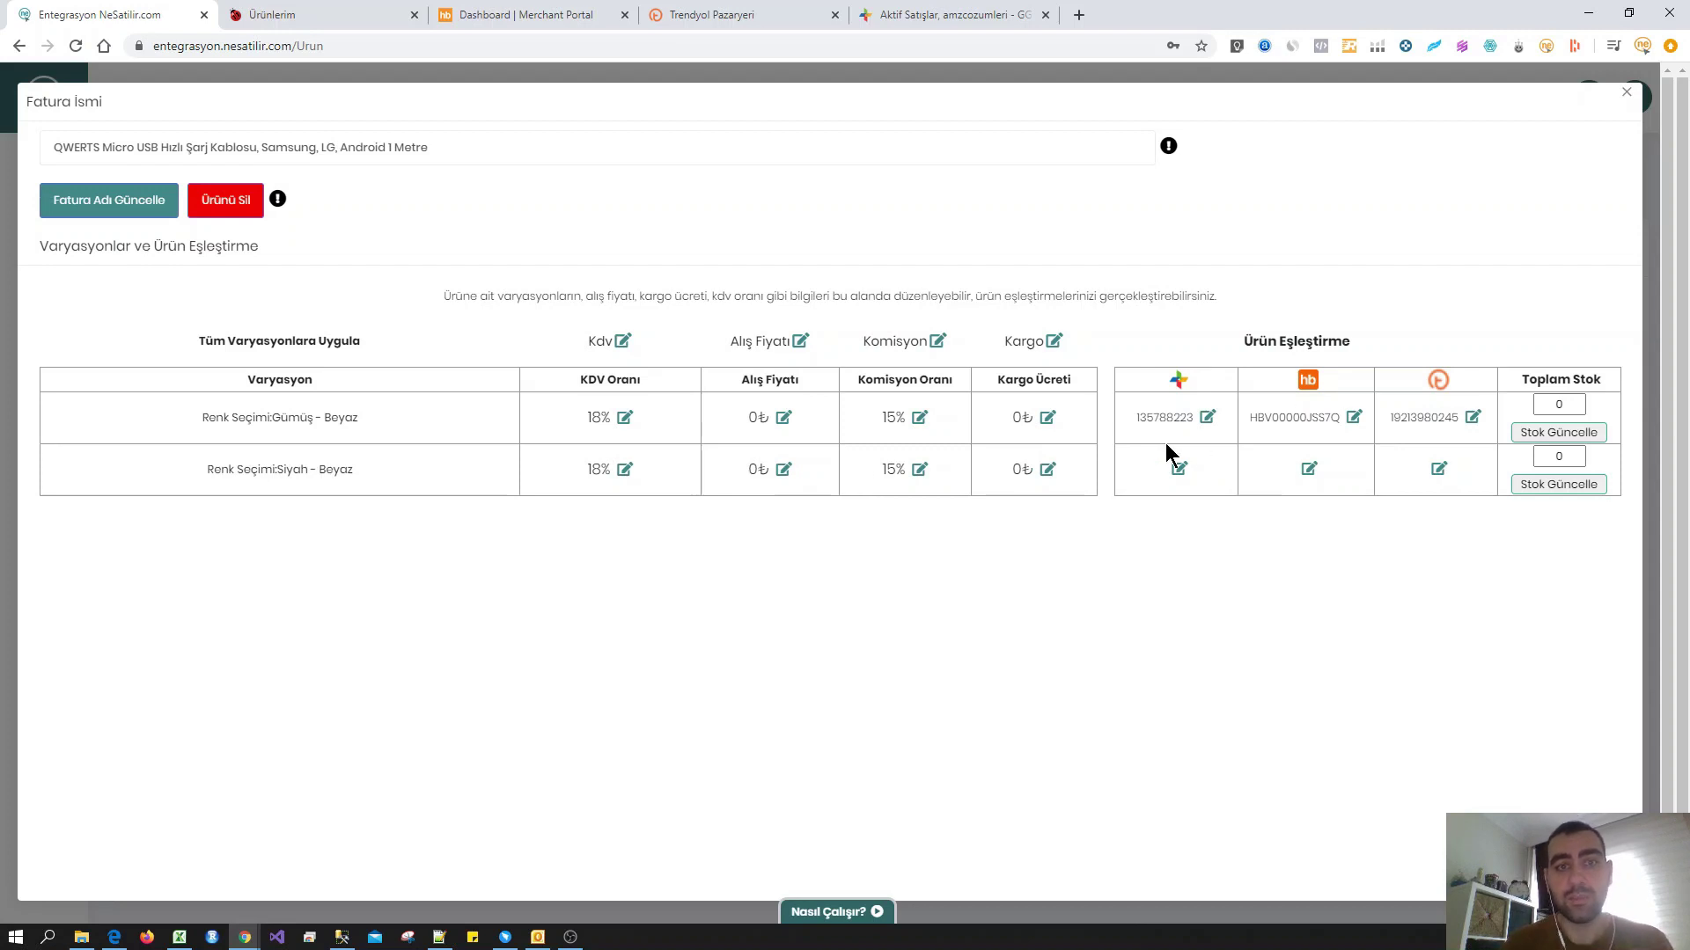
Set the total stock of the Gümüş - Beyaz variation to 150.
click(1554, 406)
double_click(1553, 406)
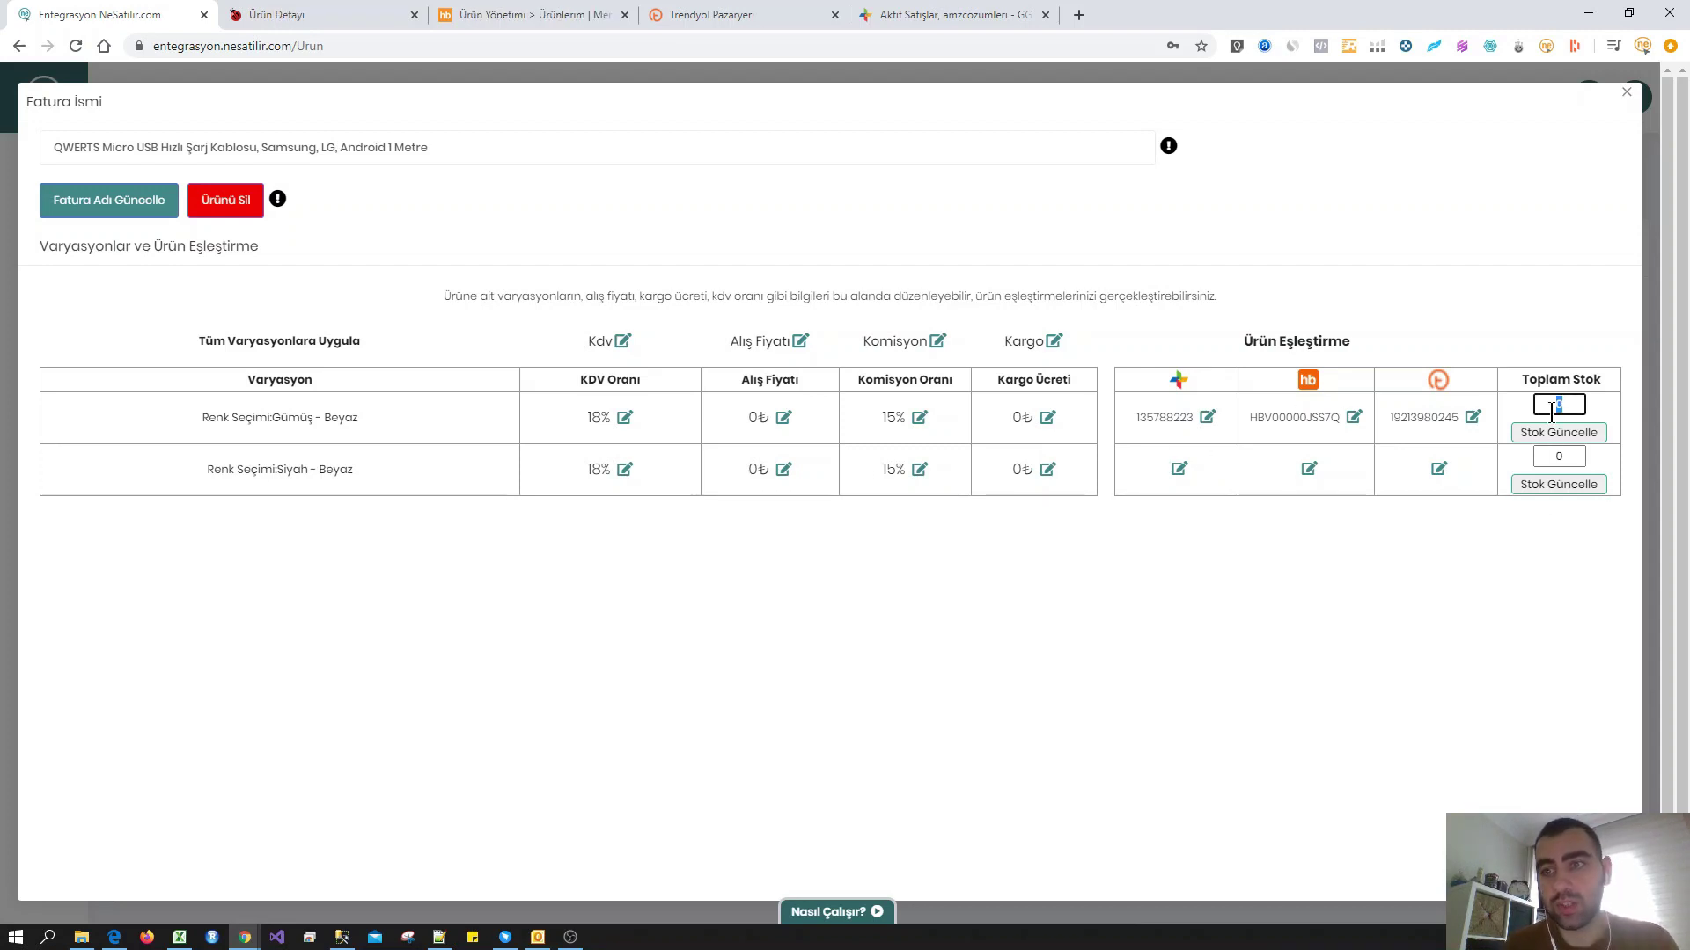
Check the silver-white cable's stock on N11 and Hepsiburada, comparing the Hepsiburada product code with the matched one.
key(ctrl+Tab)
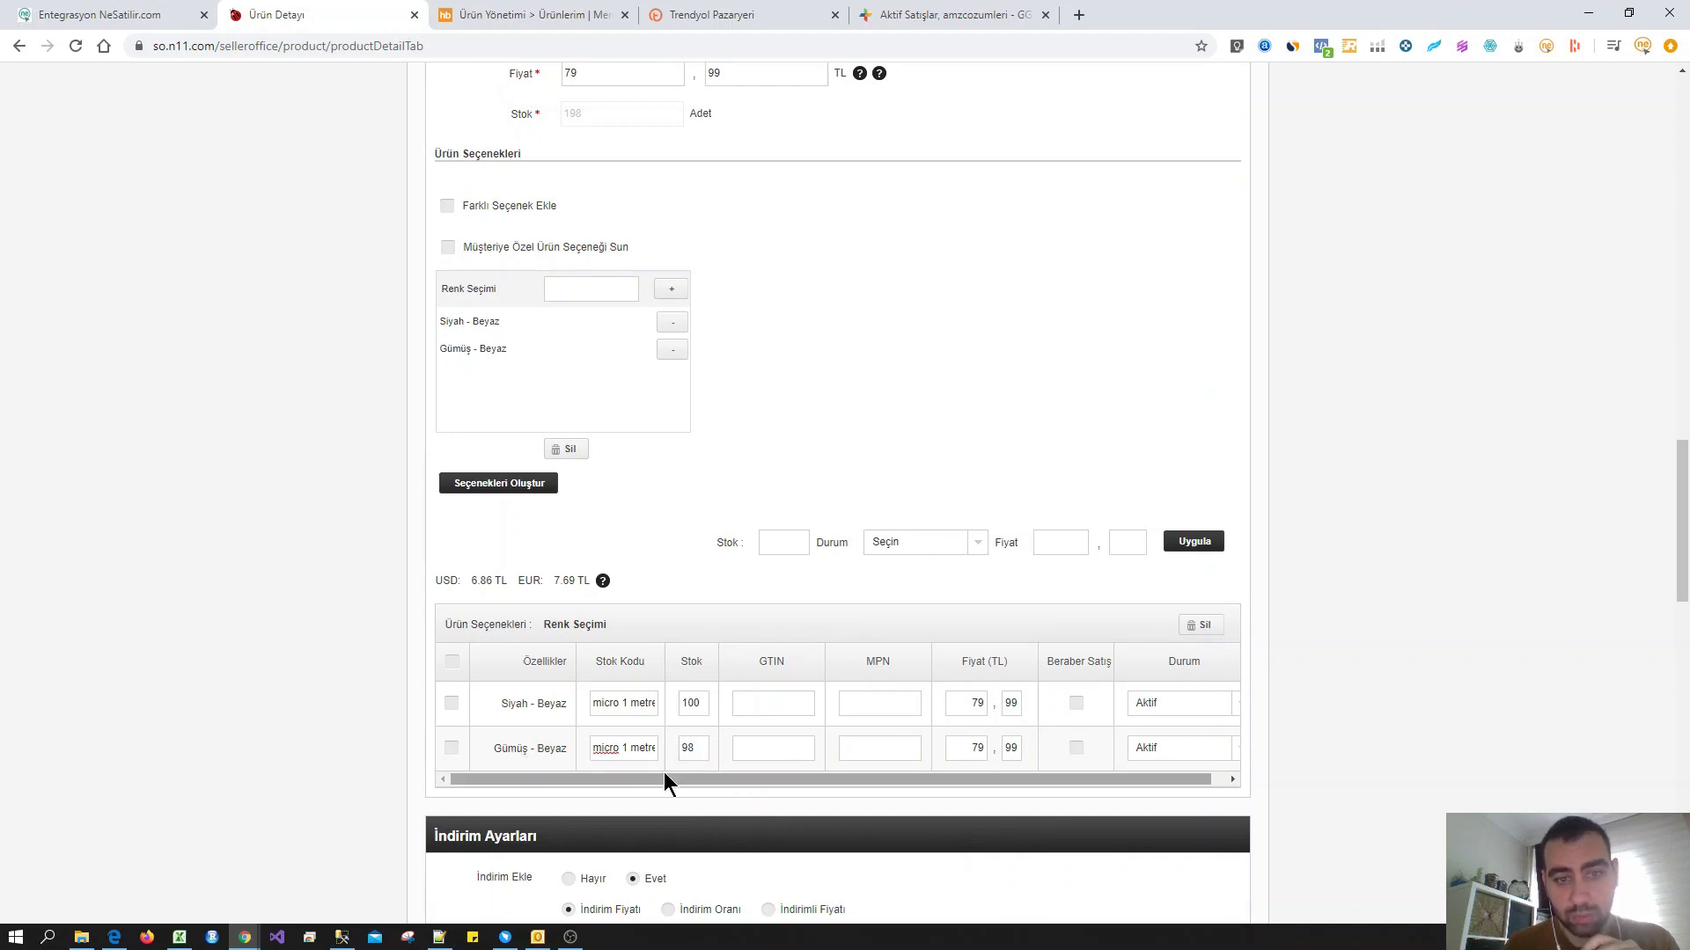
click(481, 14)
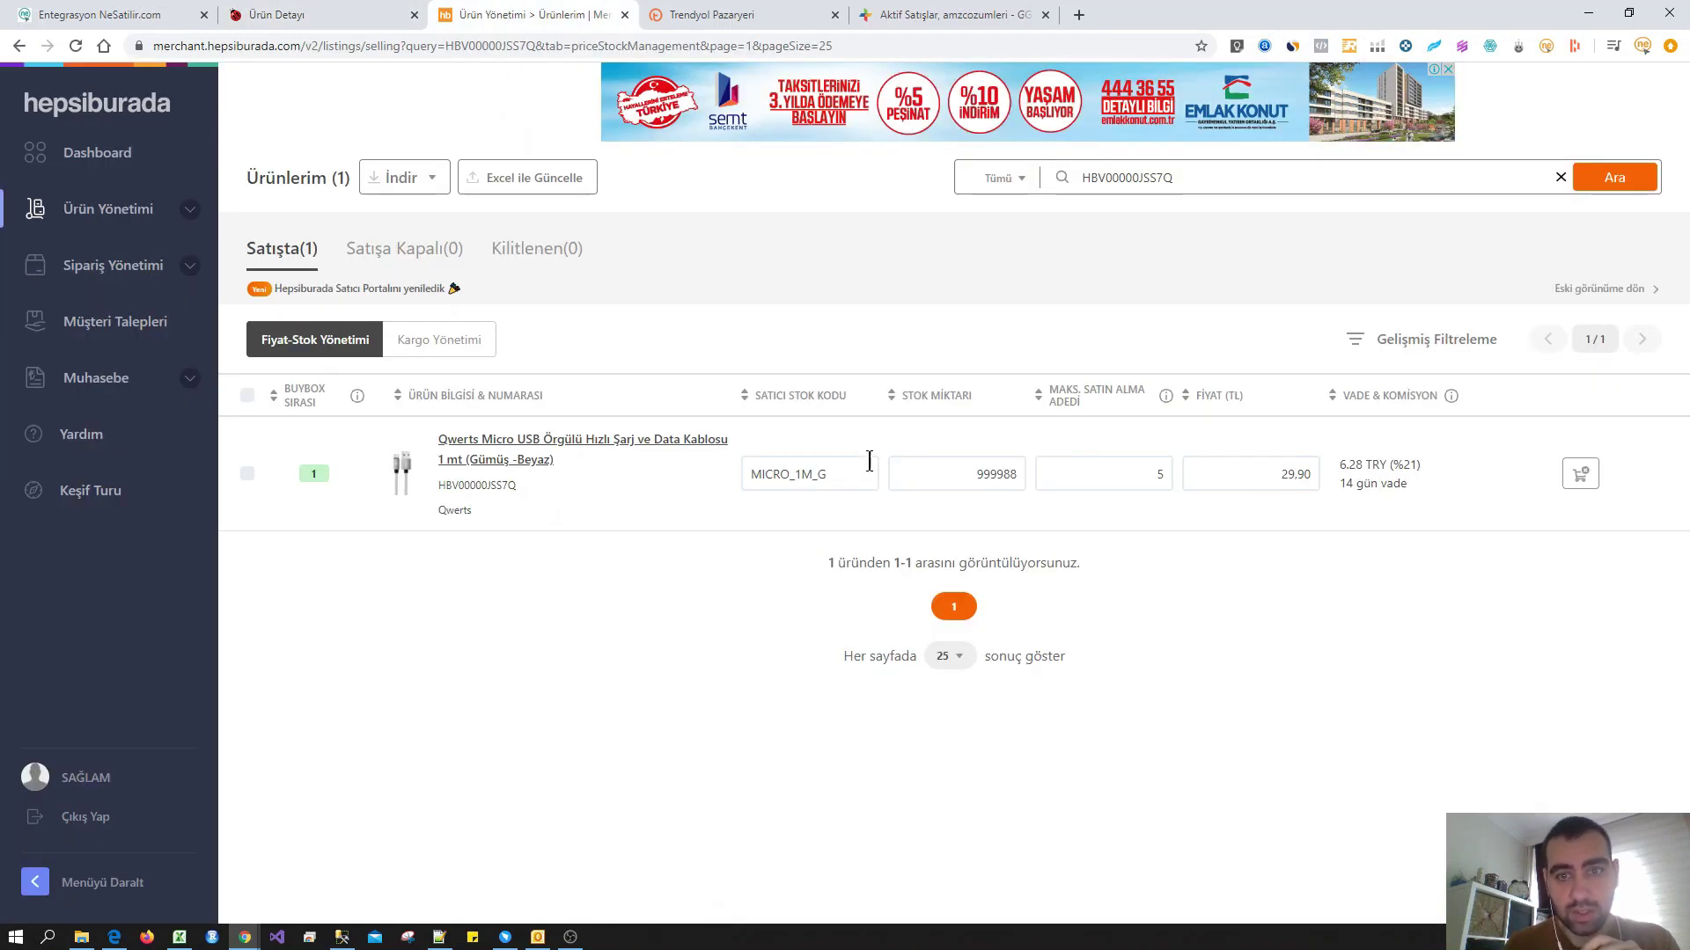
double_click(471, 486)
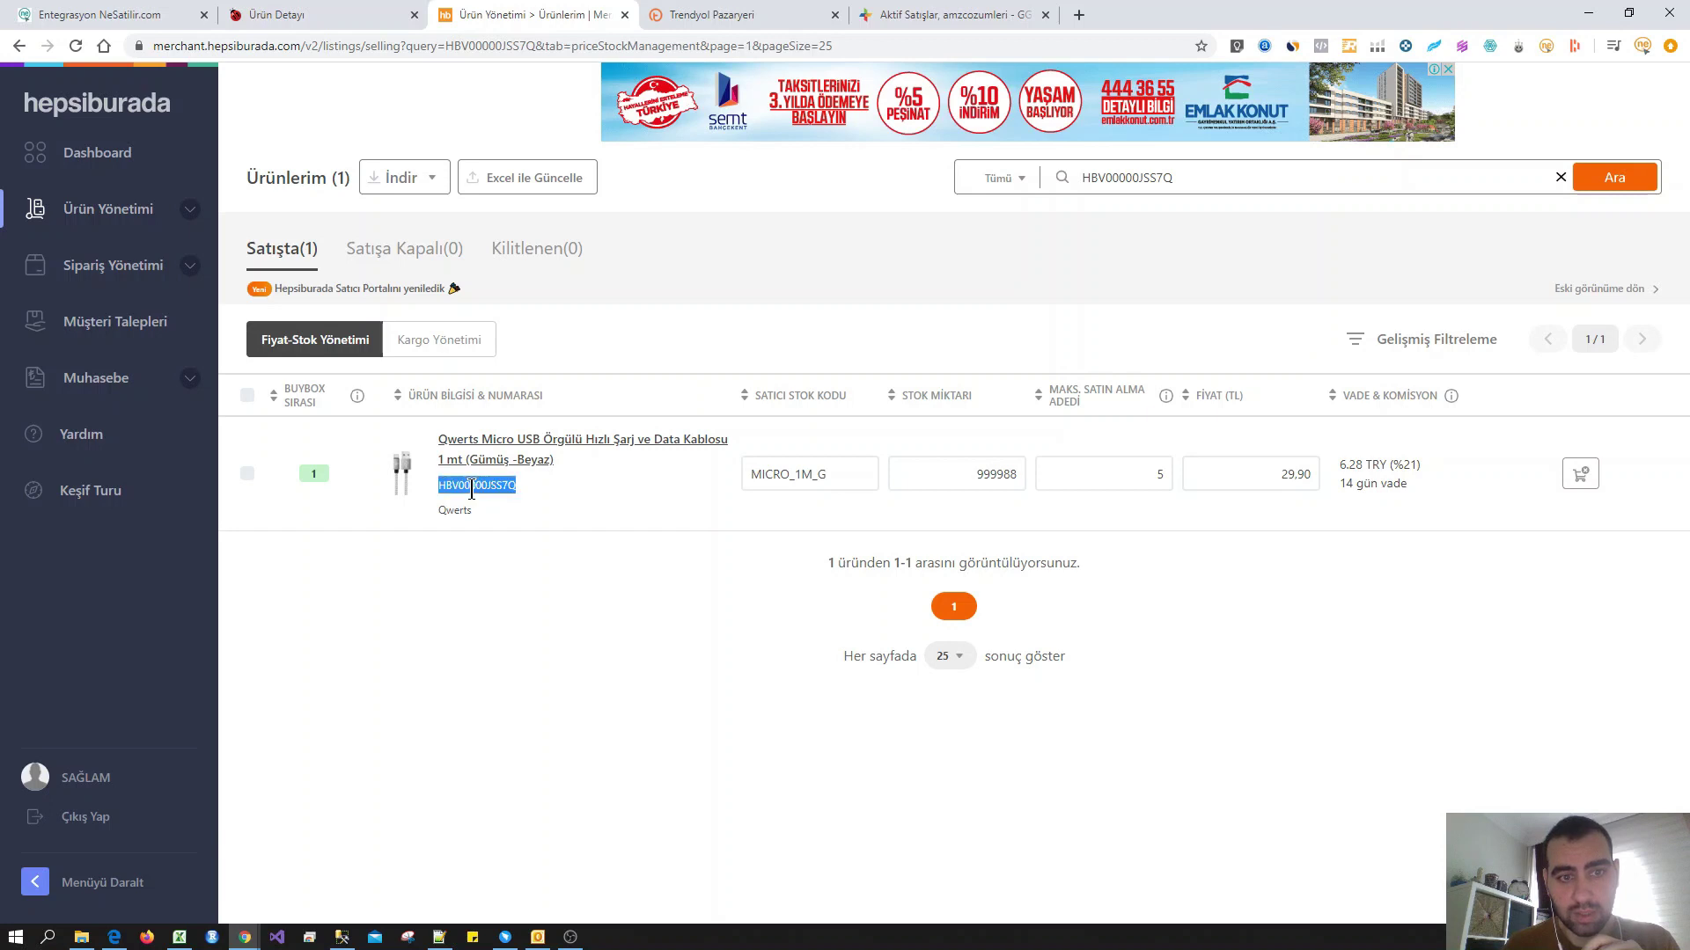
click(146, 14)
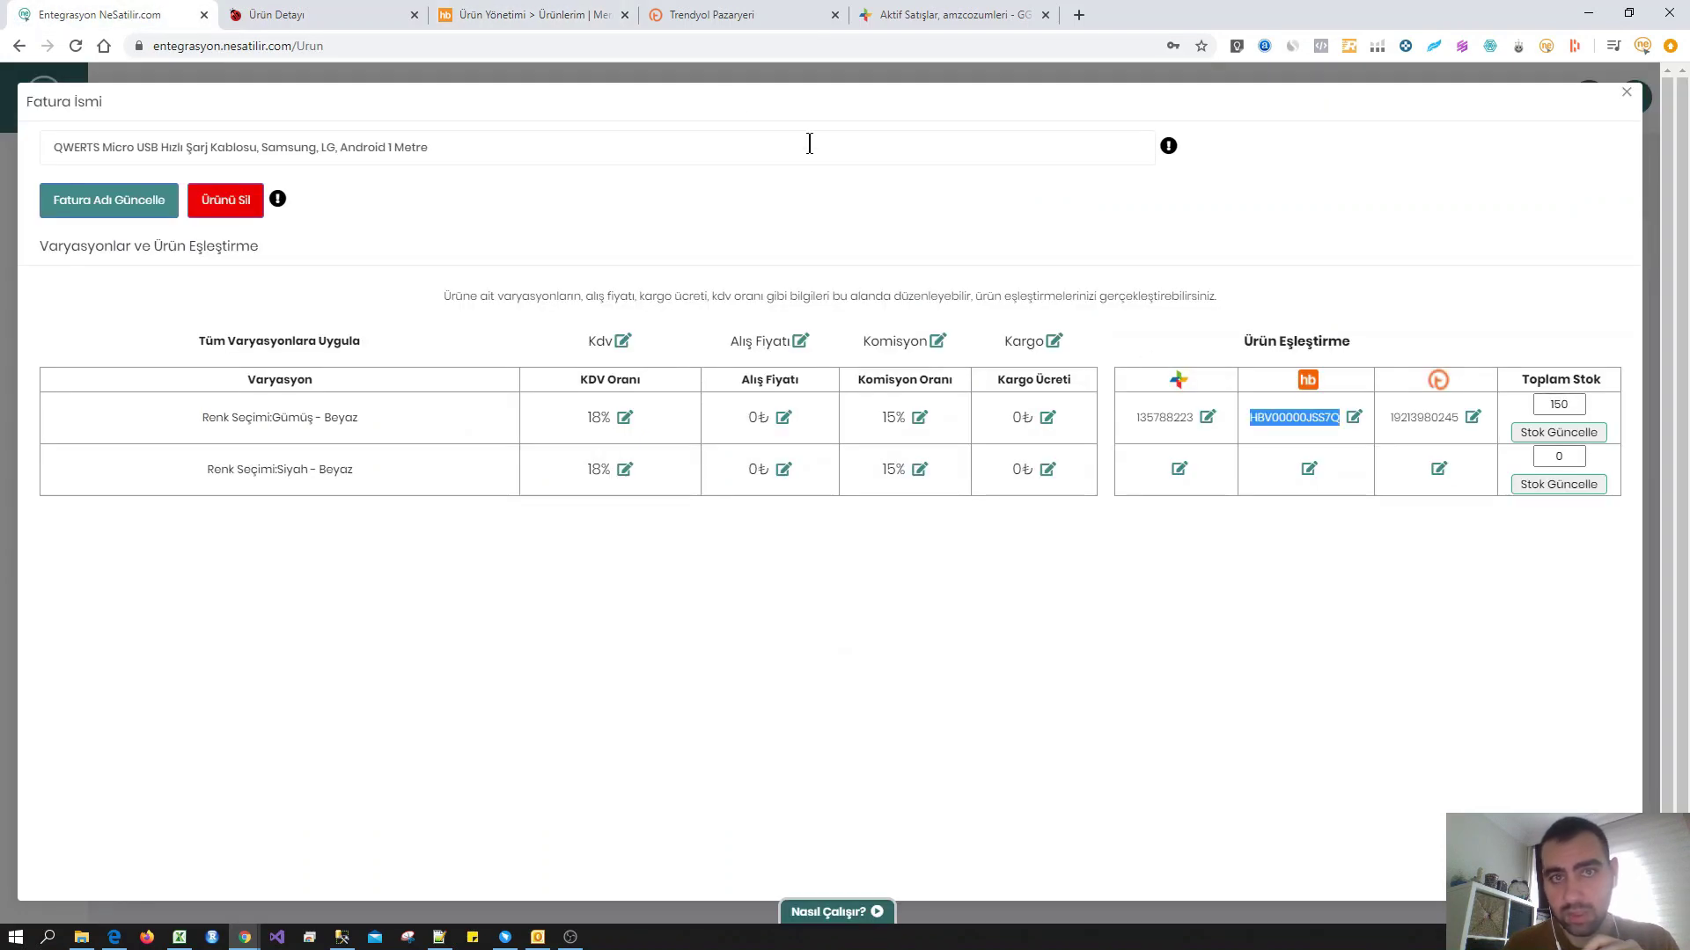
click(554, 13)
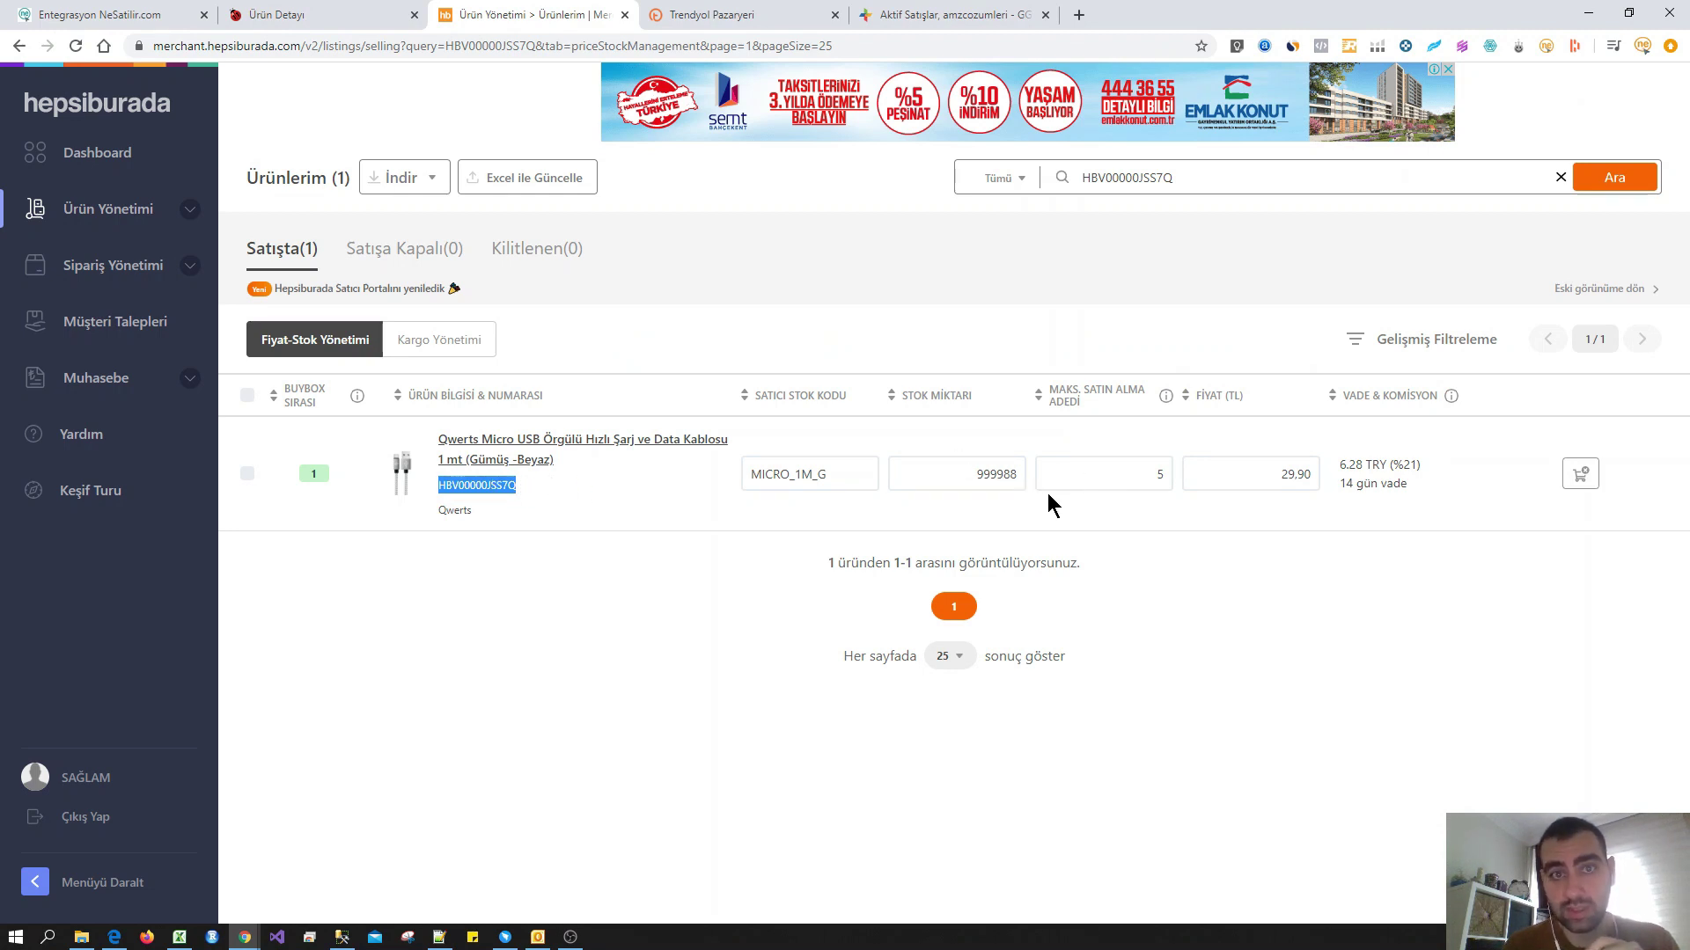
click(731, 15)
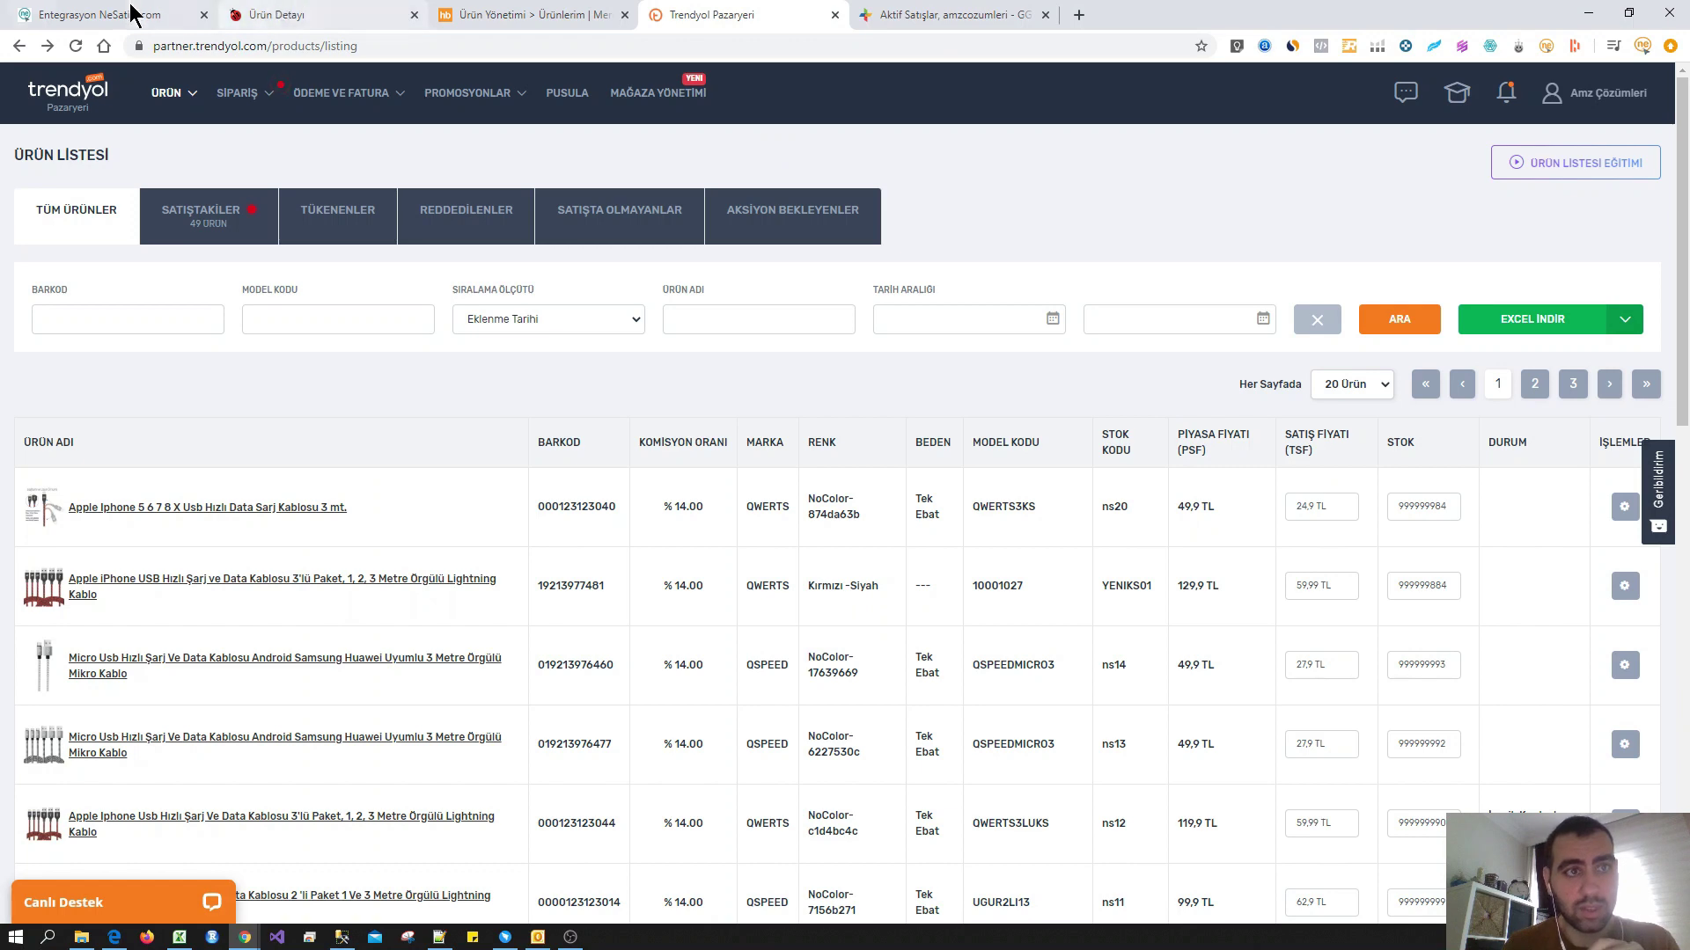
click(106, 15)
double_click(1426, 419)
key(ctrl+c)
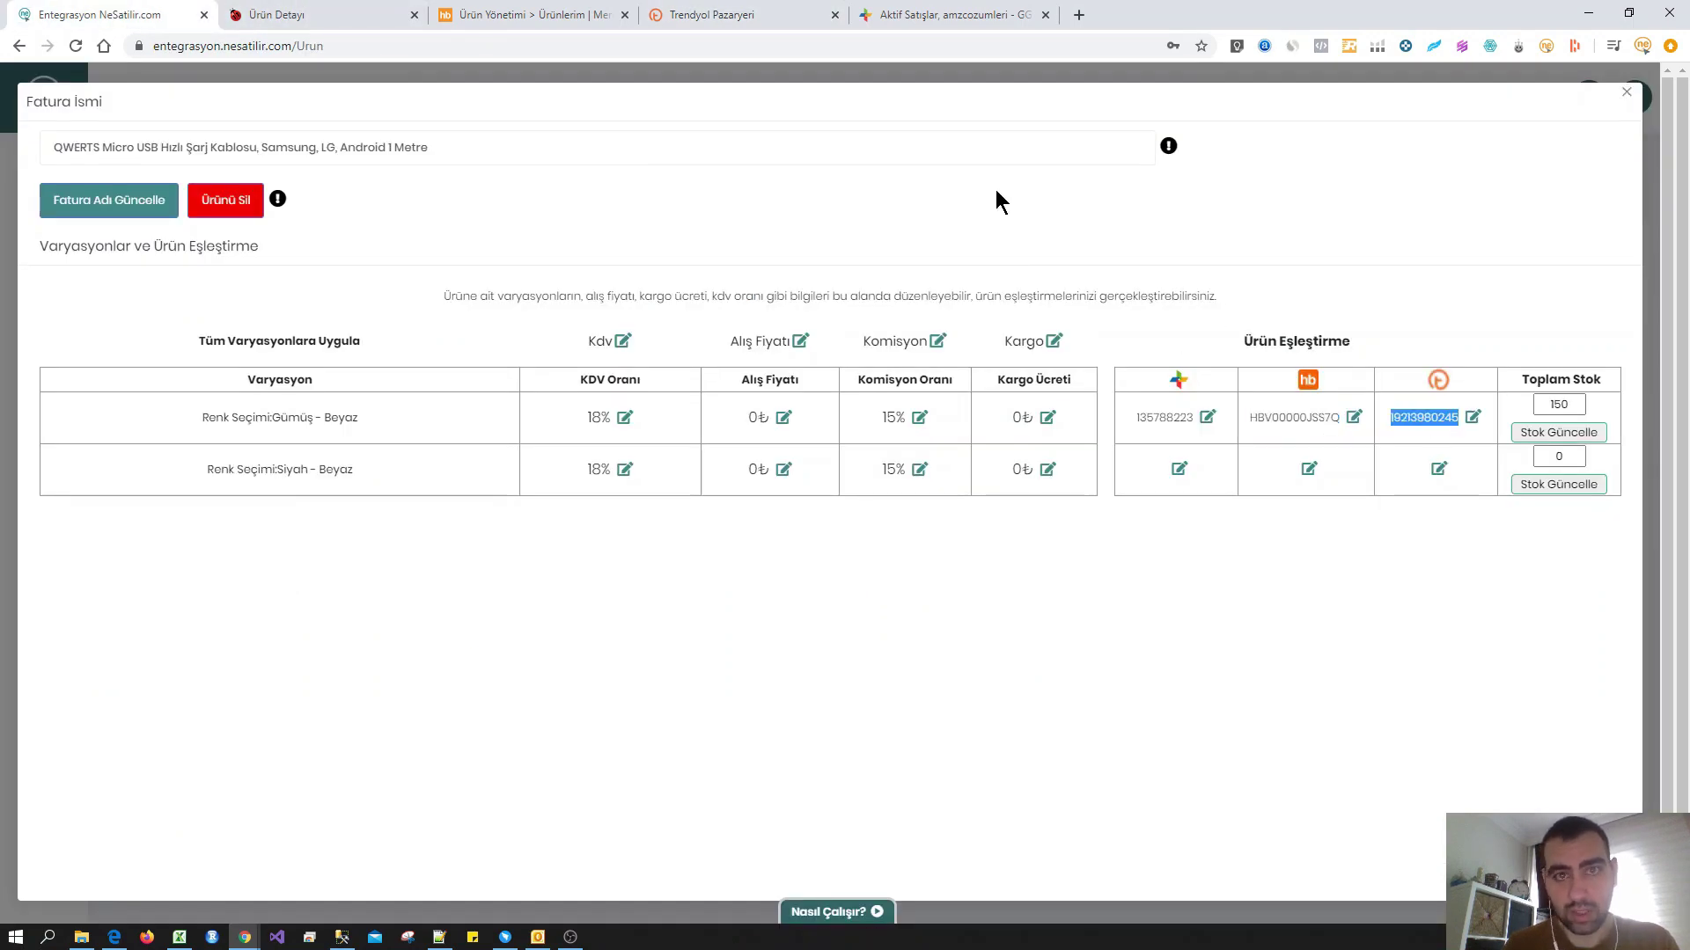
click(735, 14)
click(165, 316)
key(ctrl+v)
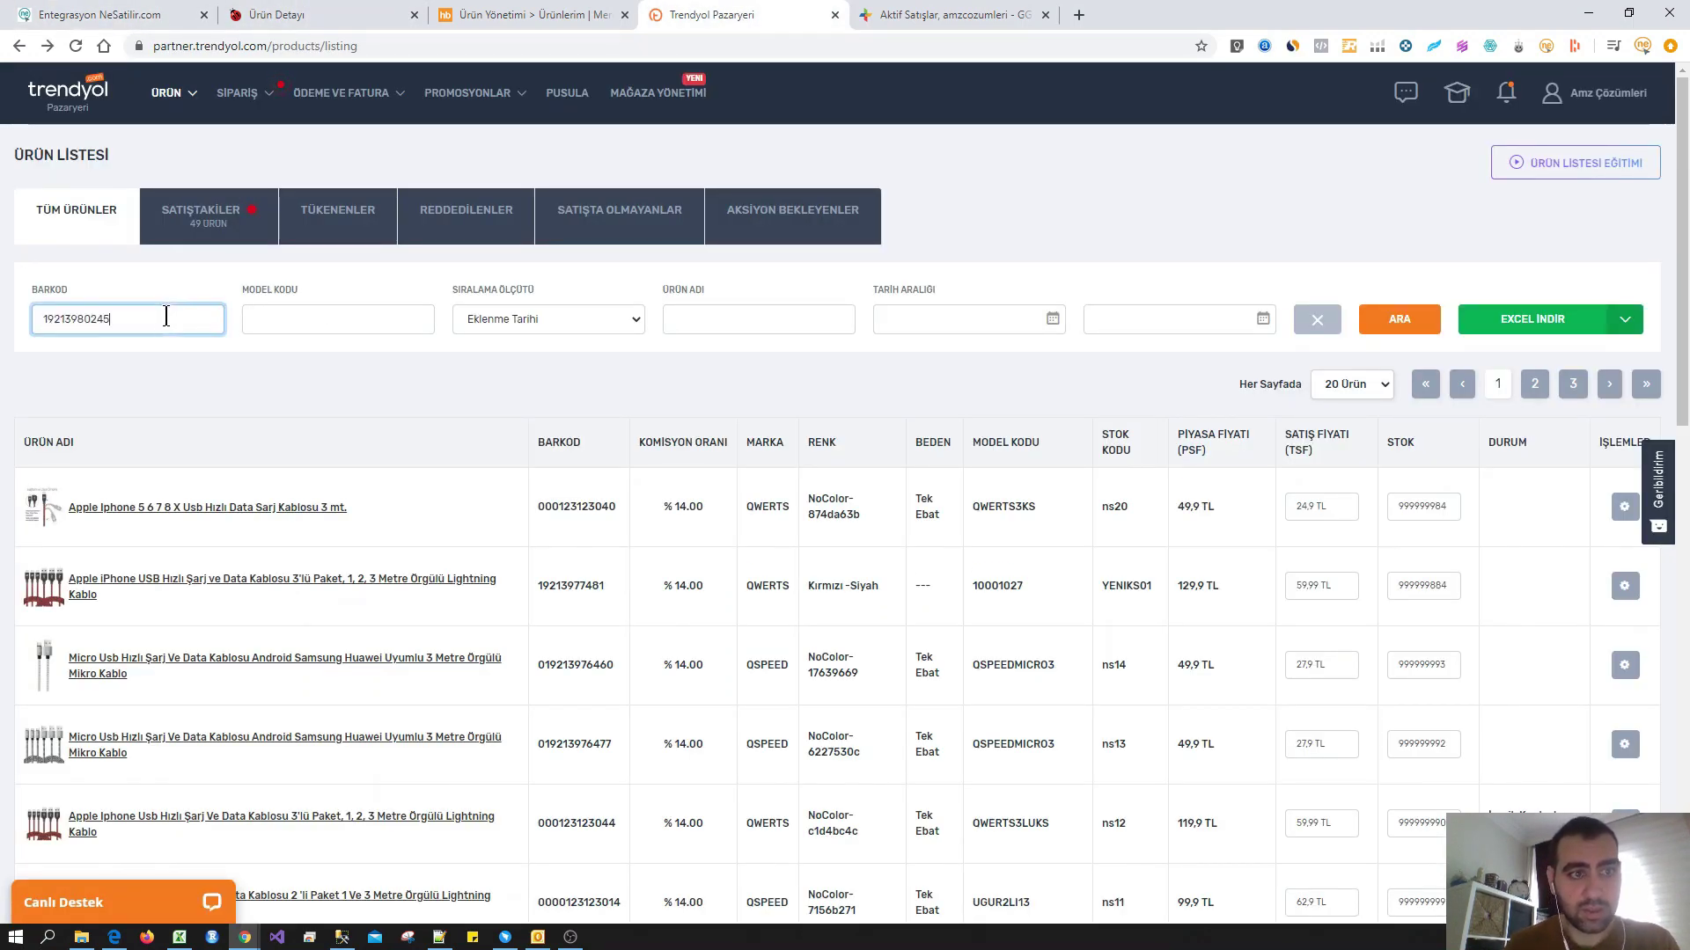
key(Return)
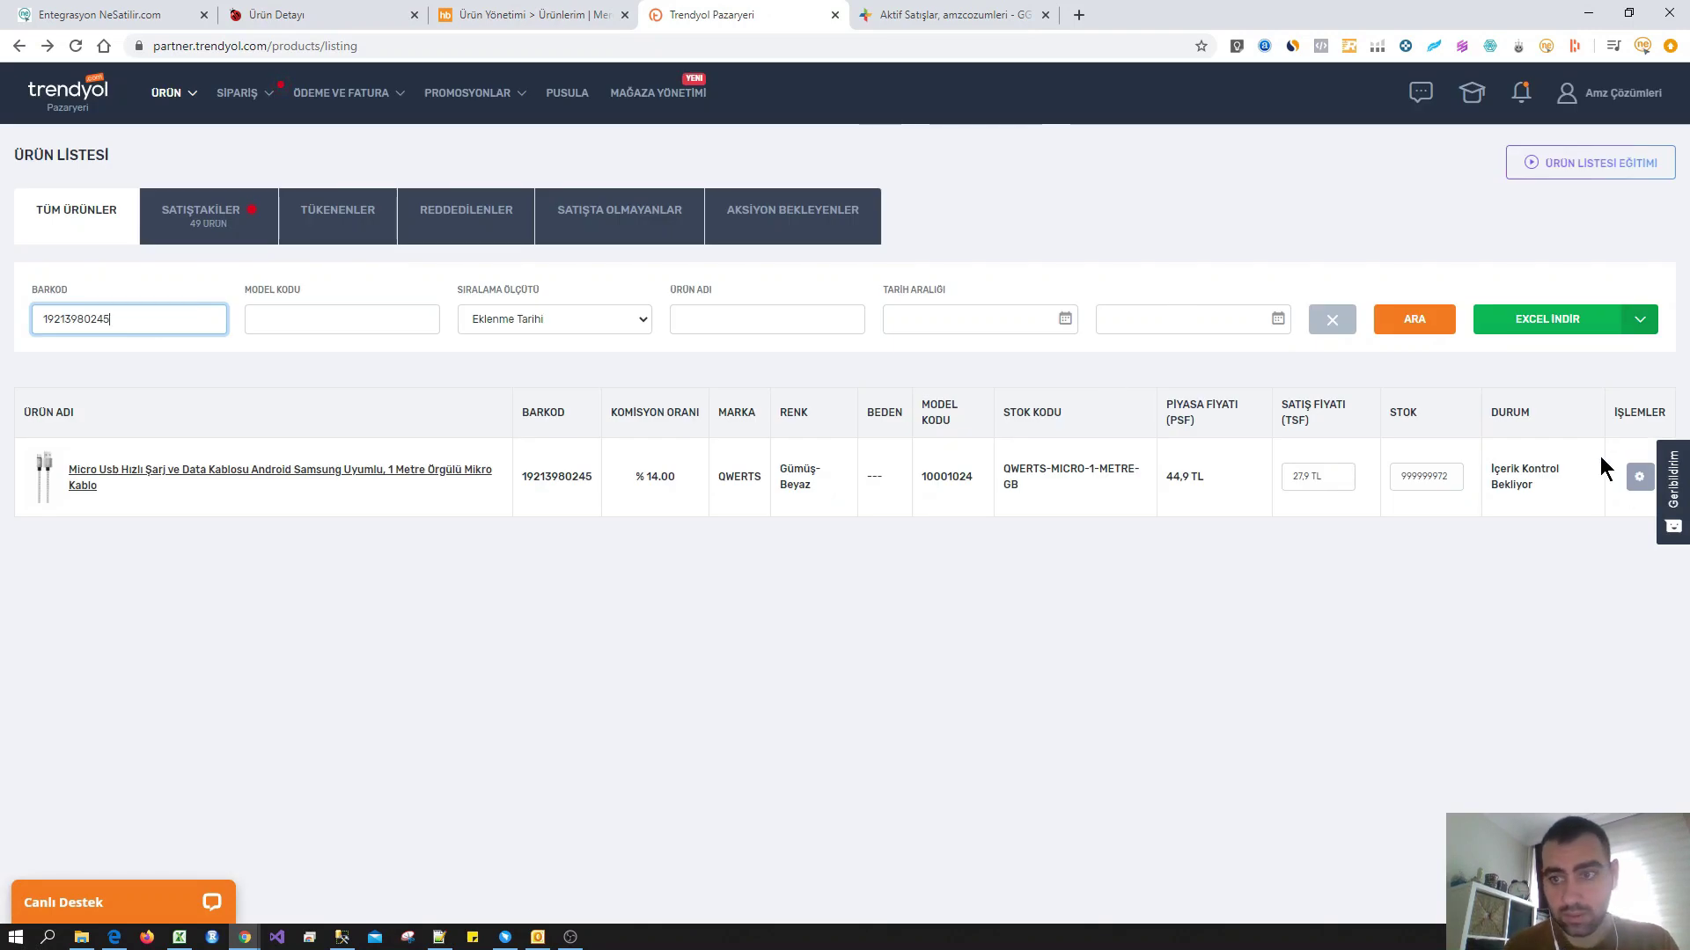
Open the found cable's details on Trendyol and examine its stock in the sales information.
click(1639, 476)
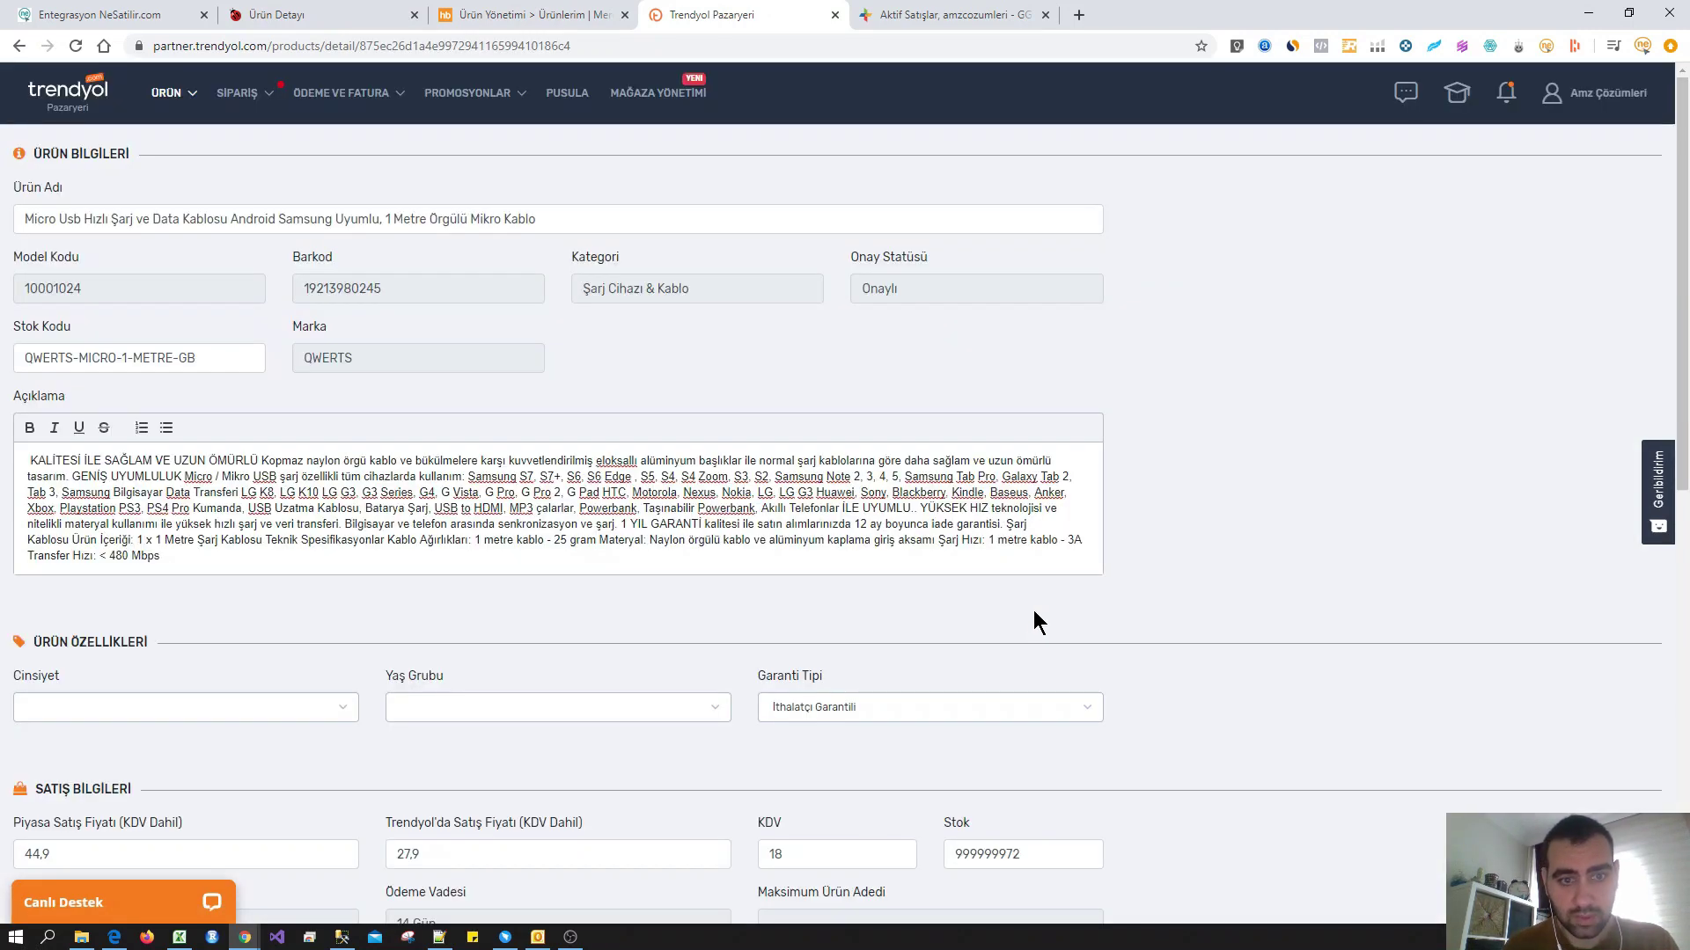
scroll(1033, 610, down, 3)
scroll(1003, 673, down, 2)
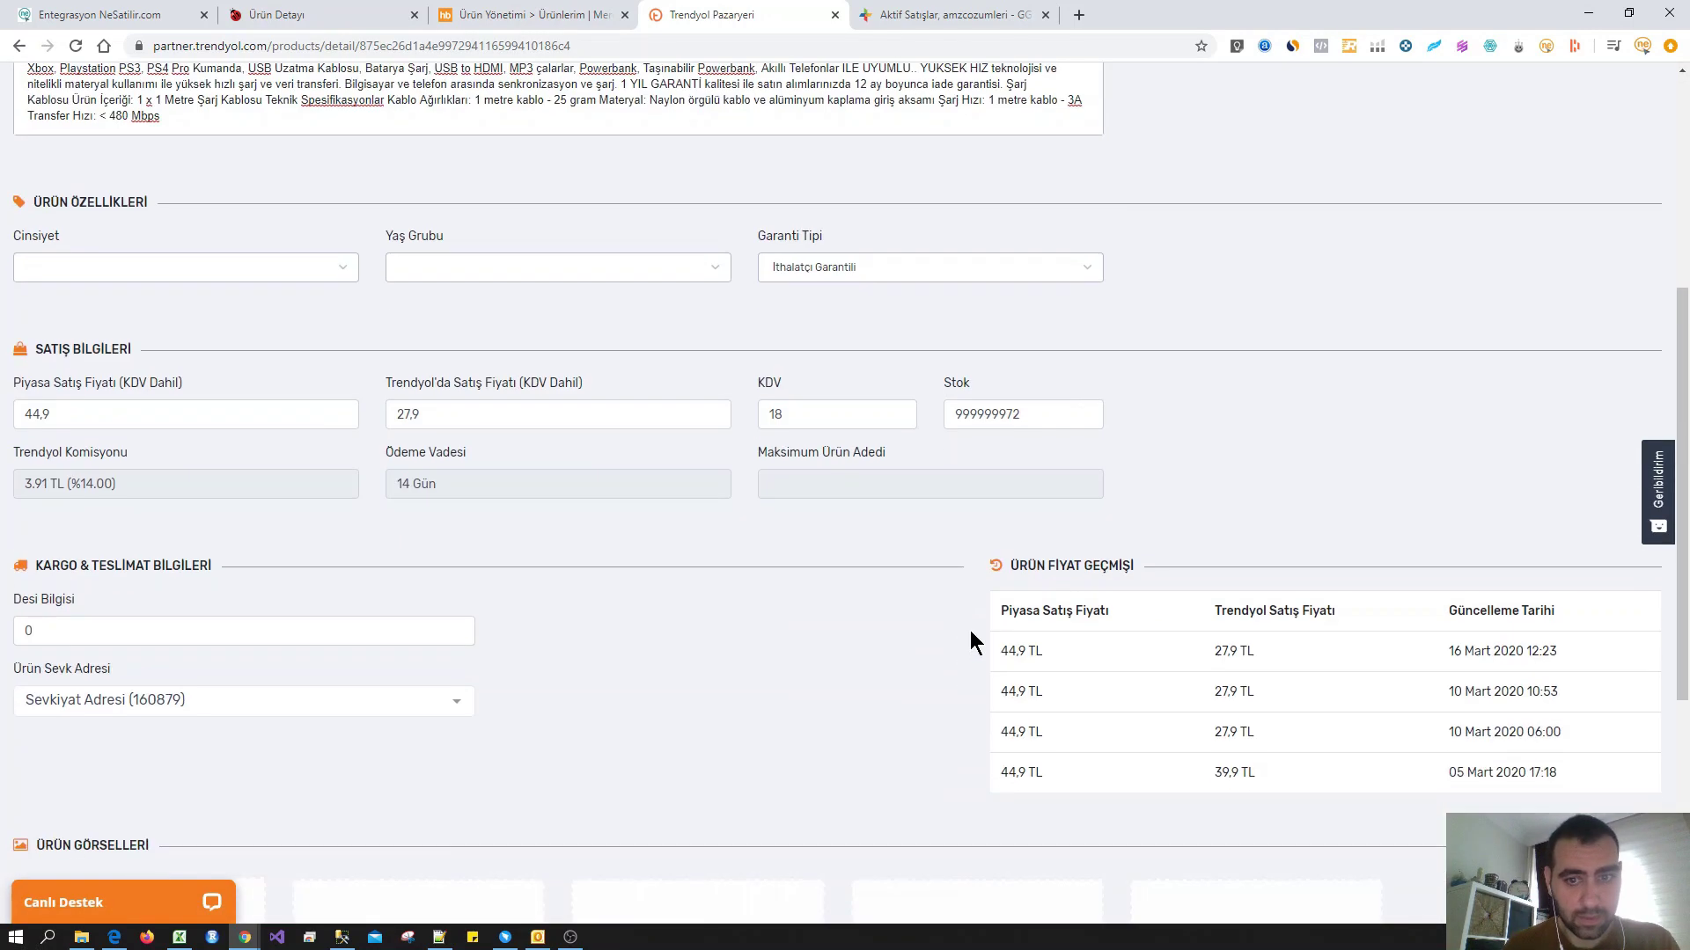
click(1004, 426)
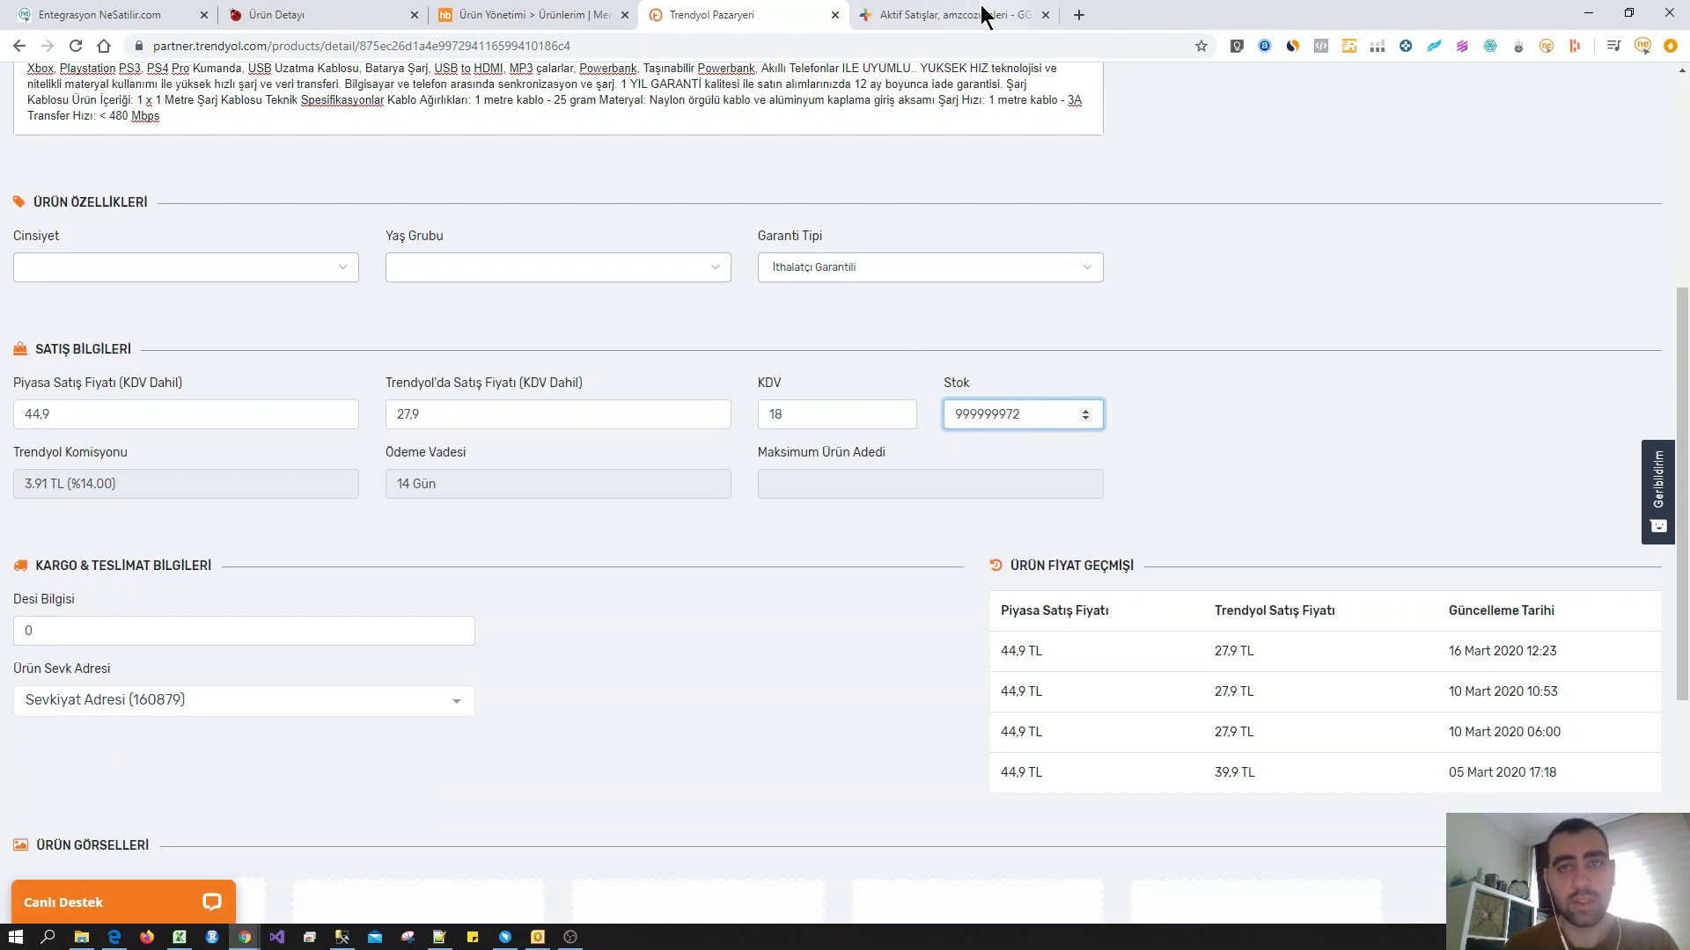
Open Gittigidiyor listing 561781703 for editing and examine the stock of its colour options in the product information.
click(915, 15)
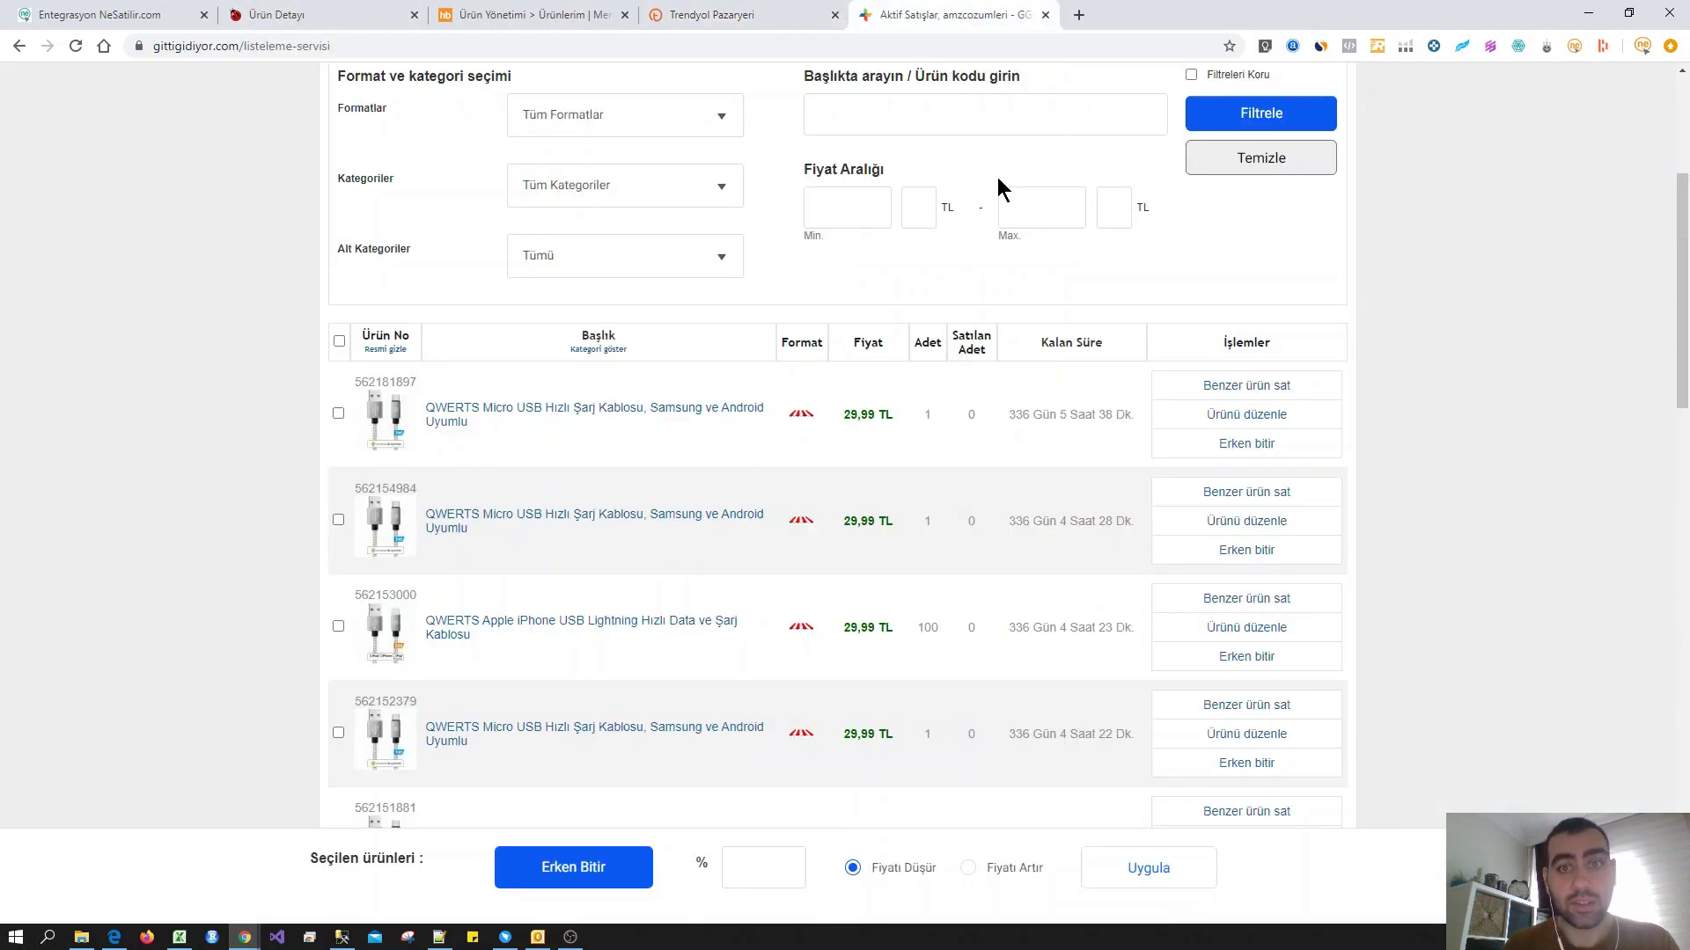
scroll(1100, 484, up, 1)
scroll(701, 540, down, 3)
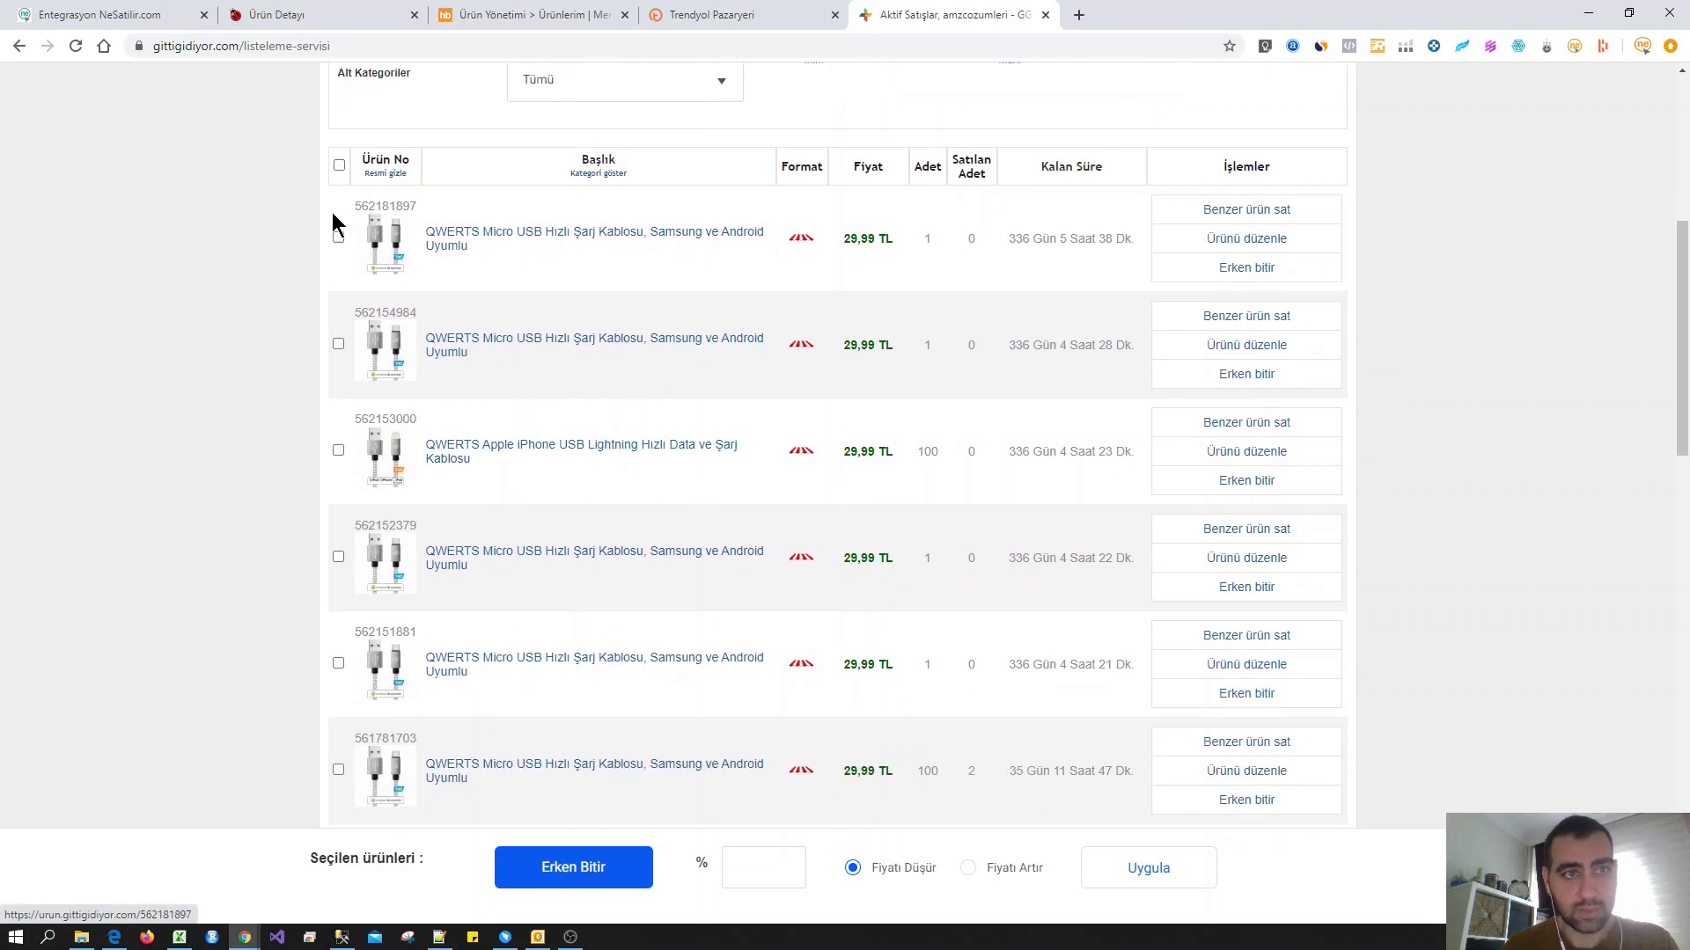
scroll(710, 511, down, 4)
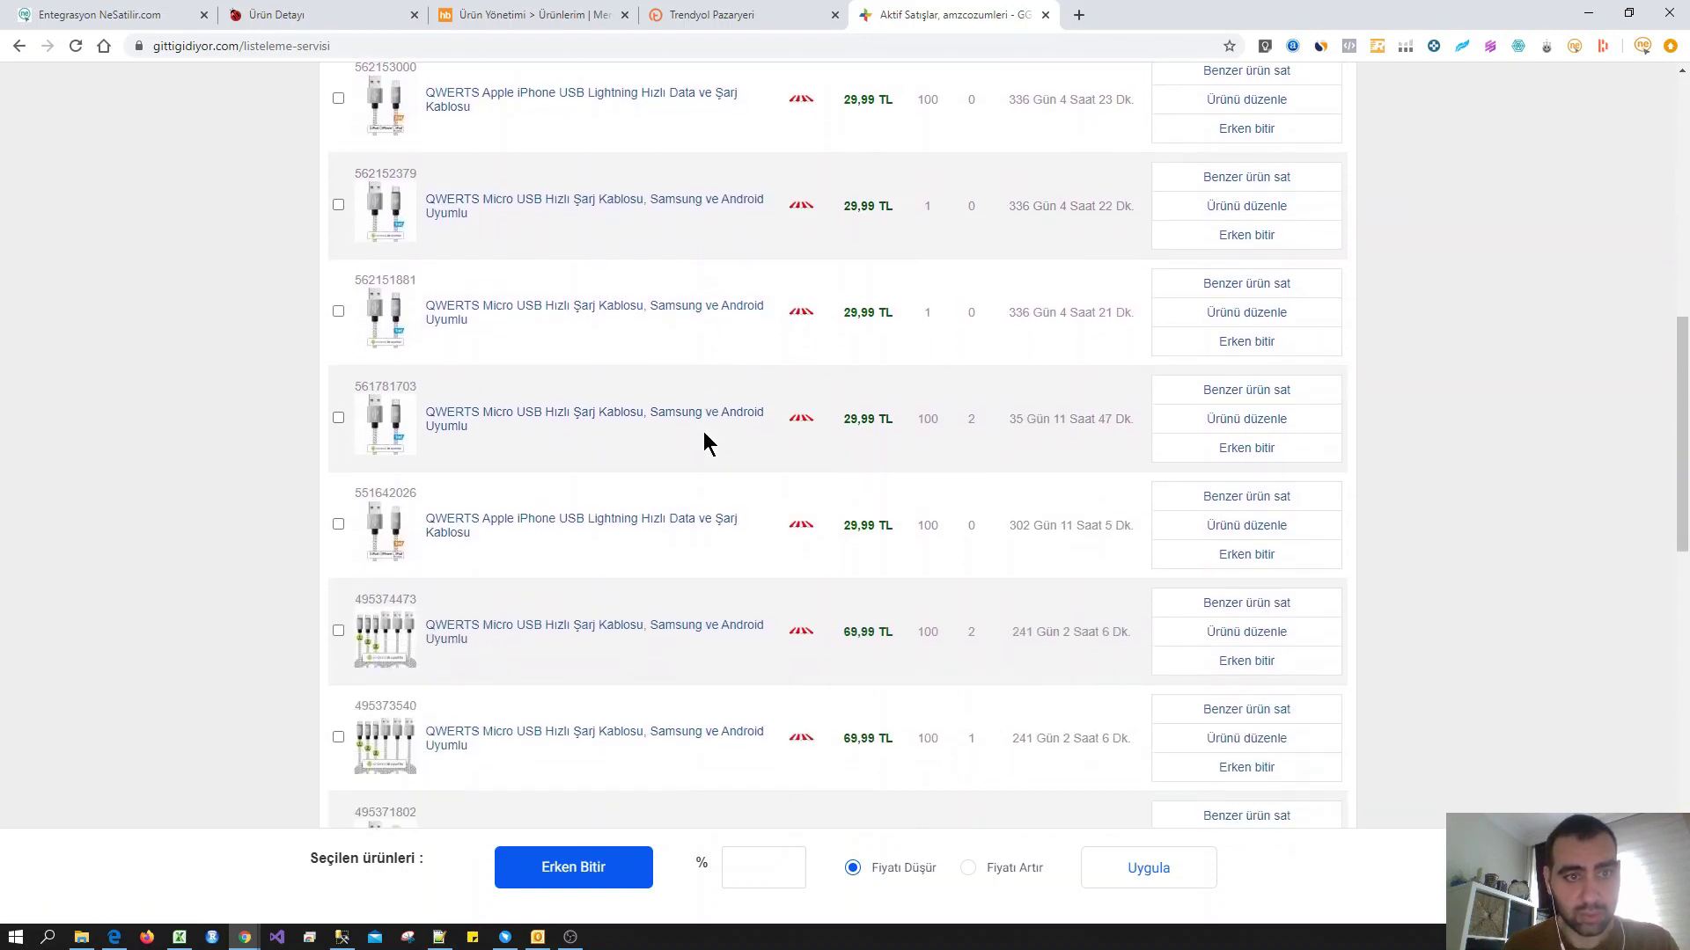
click(1224, 424)
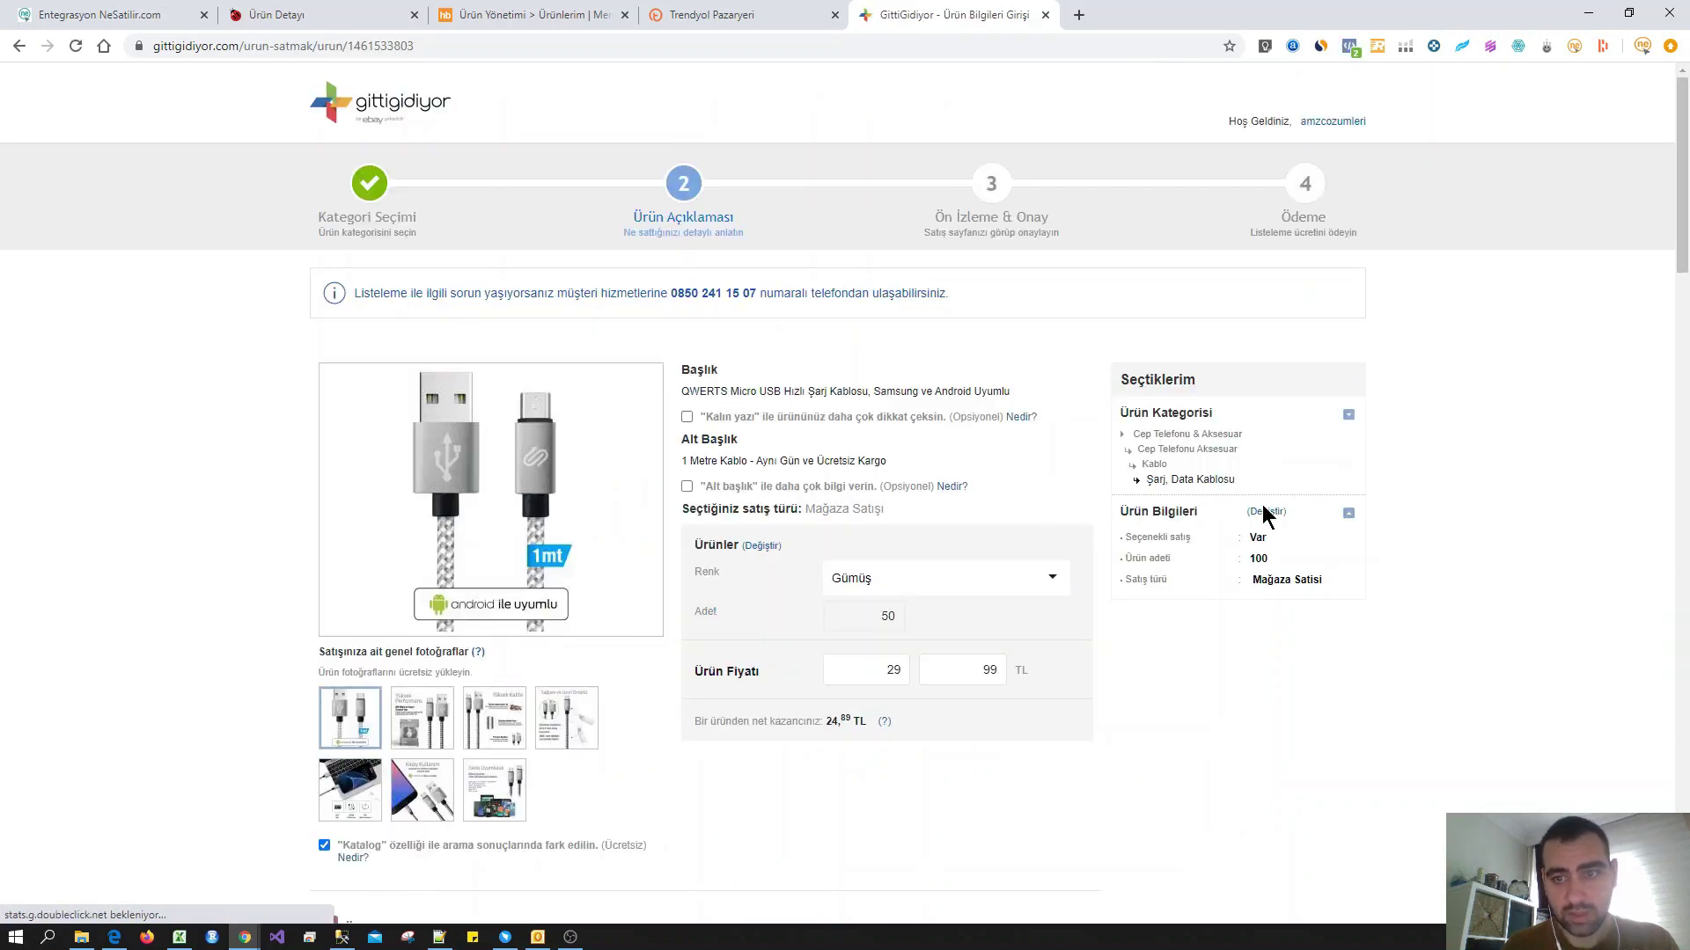
click(1265, 511)
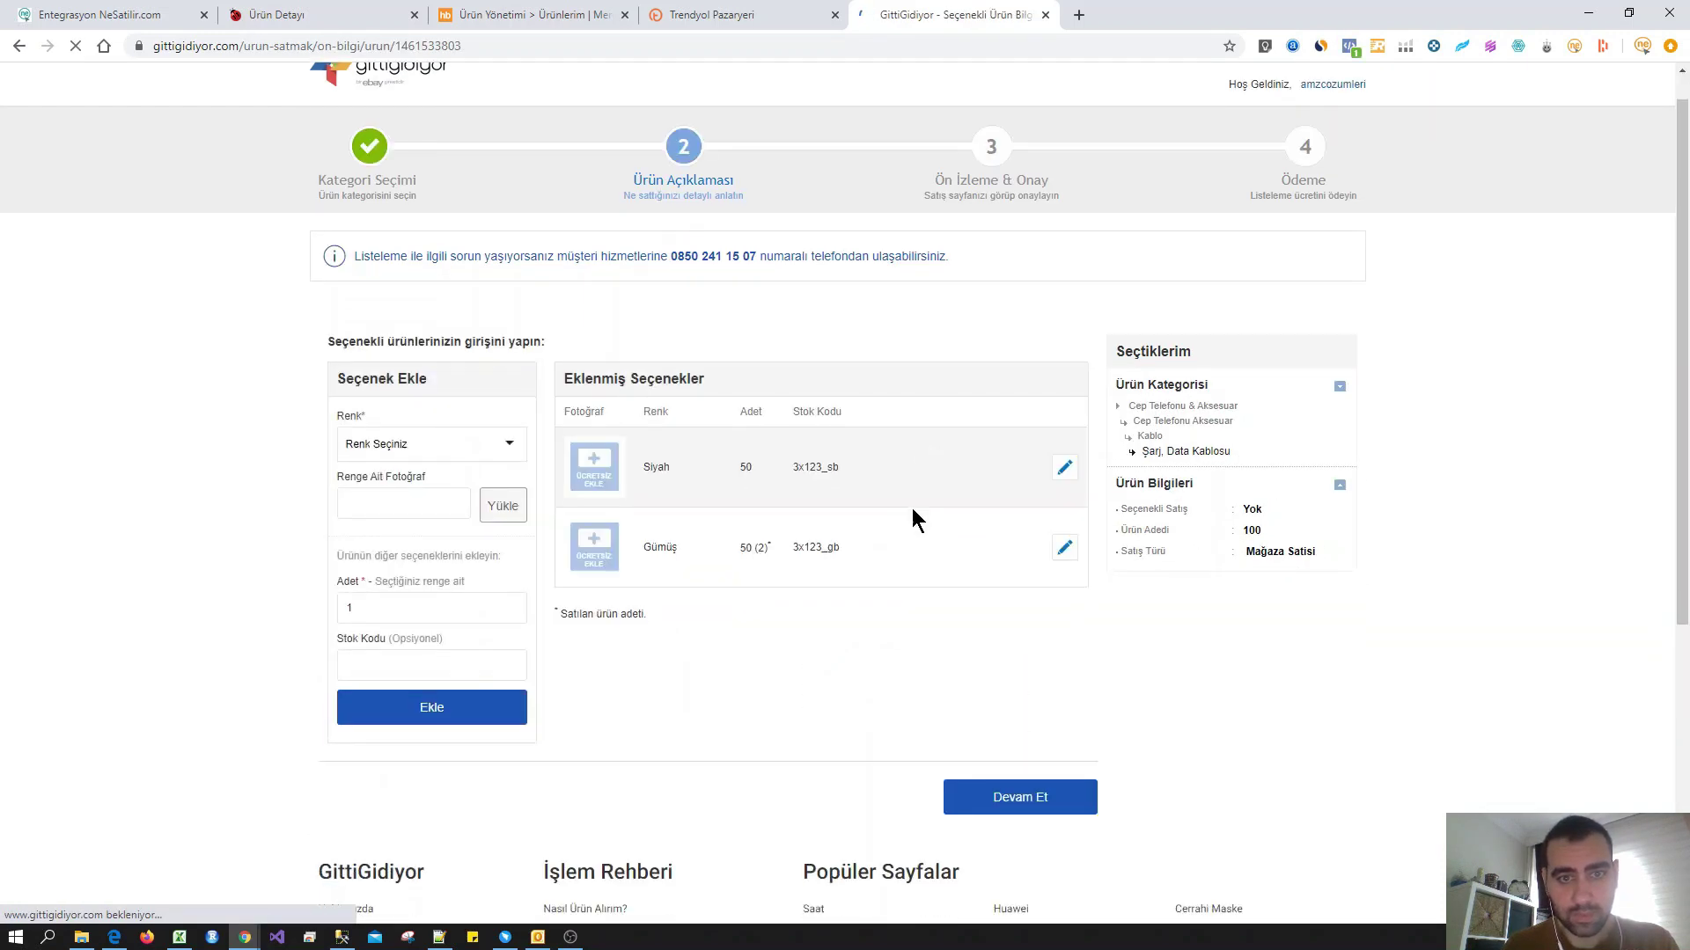
scroll(912, 509, down, 3)
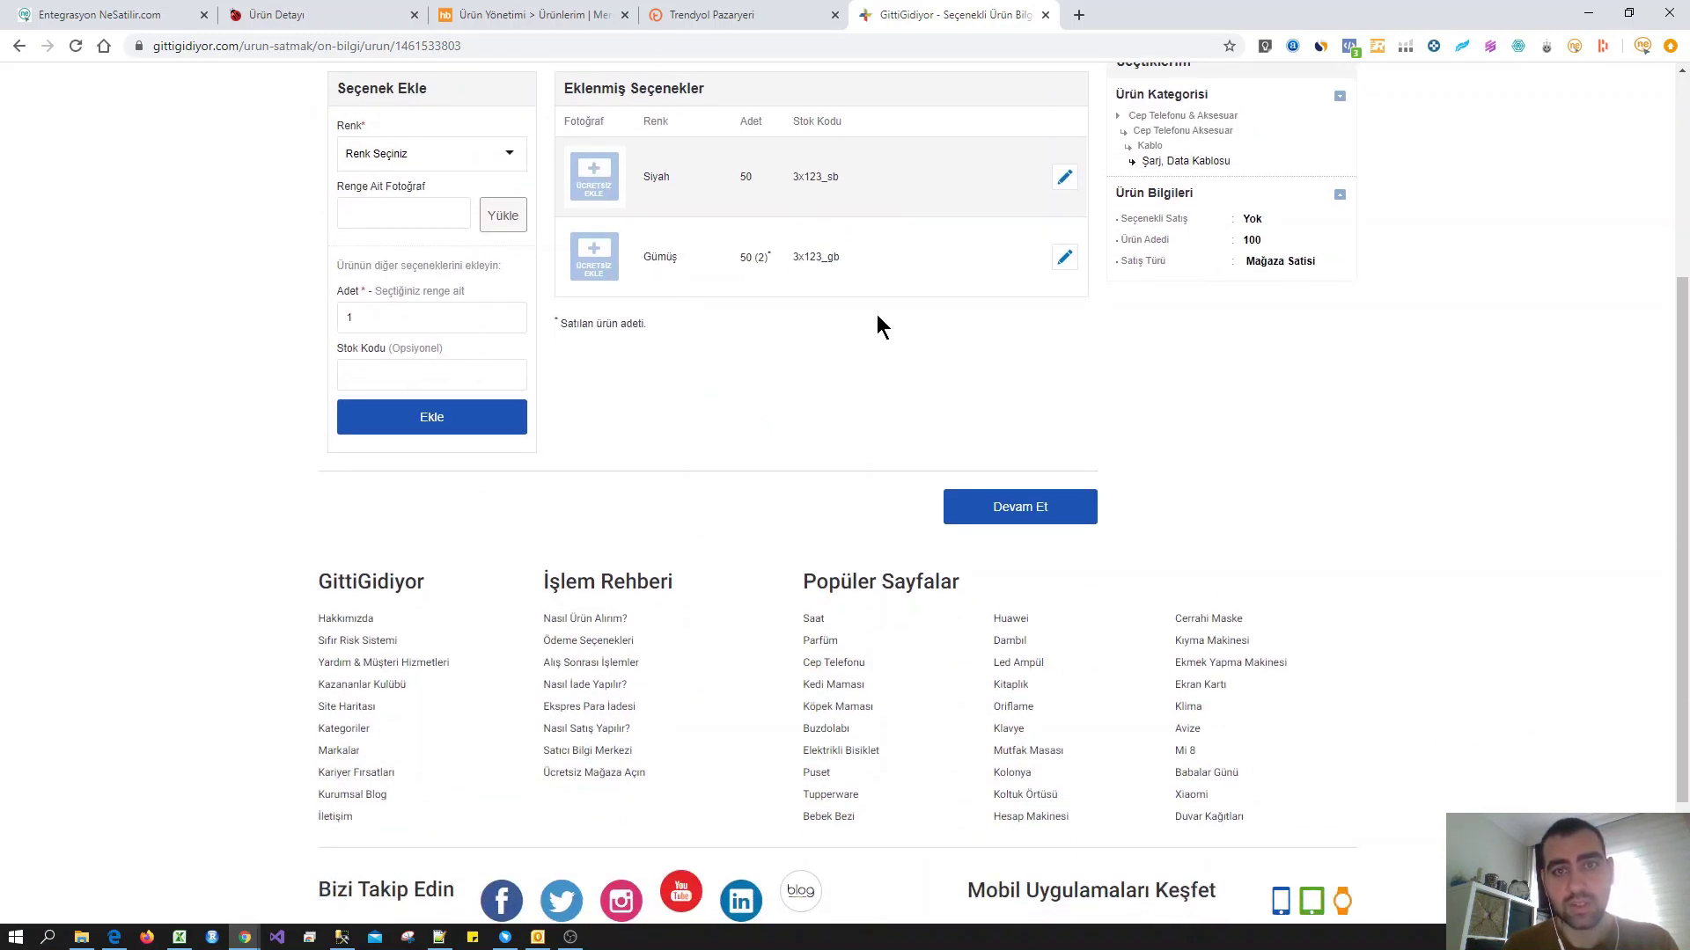
Set the total stock of the Gümüş - Beyaz variation to 250 in the integration page and update the matched marketplaces.
key(ctrl+1)
double_click(1553, 405)
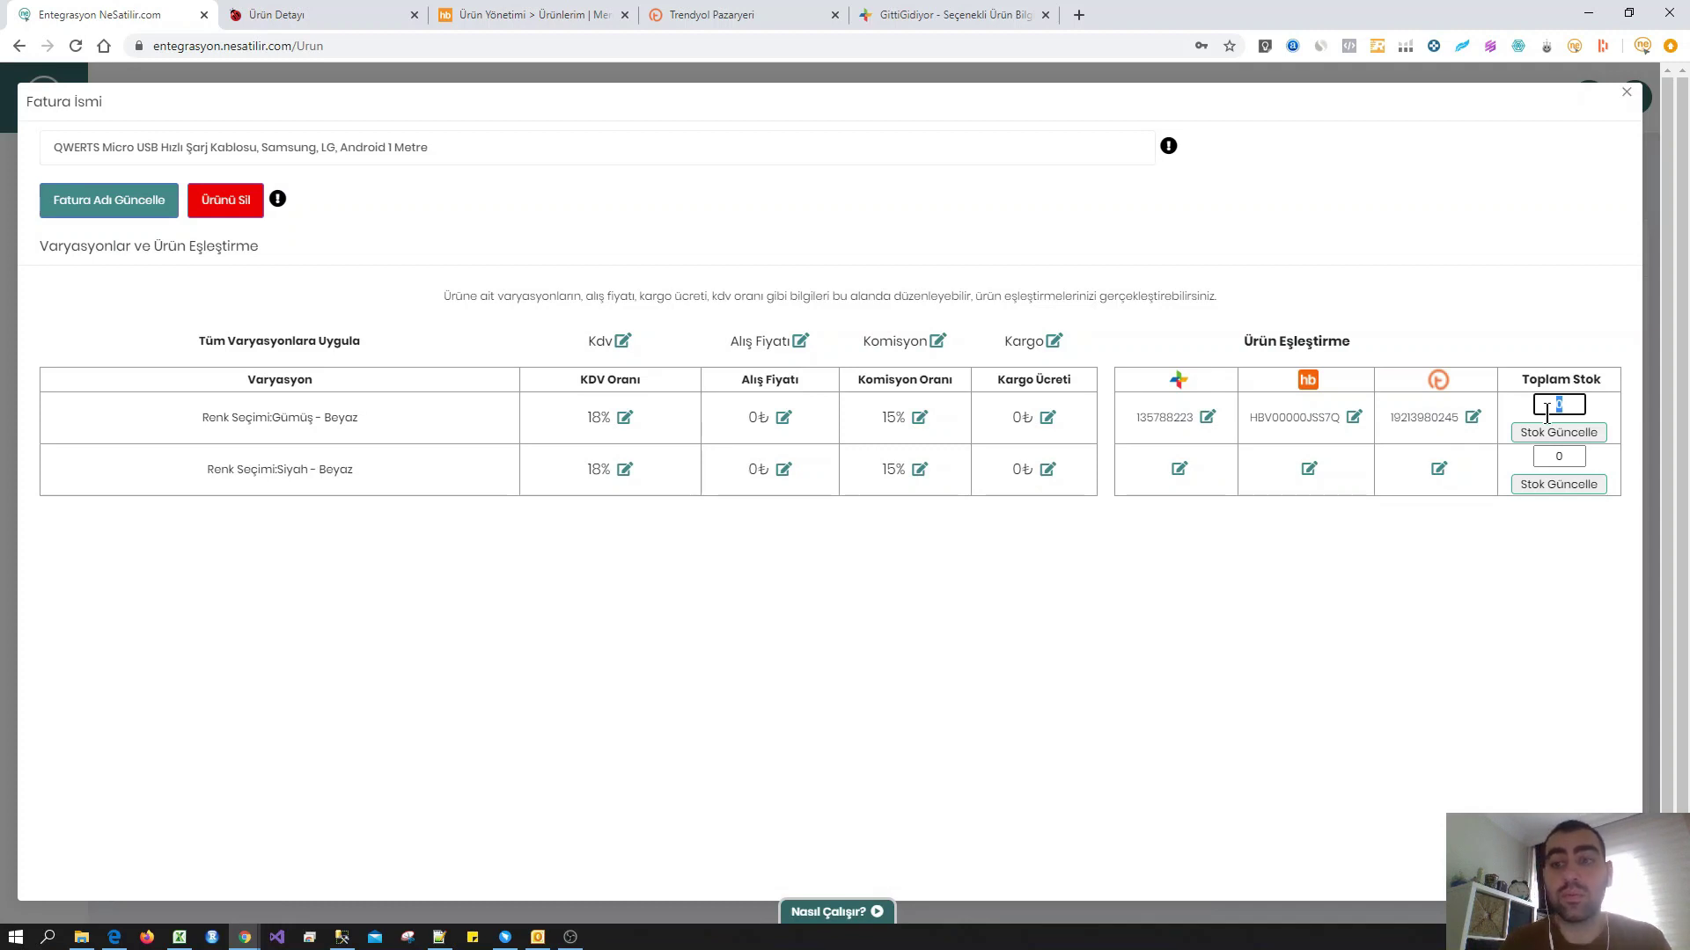
text(250)
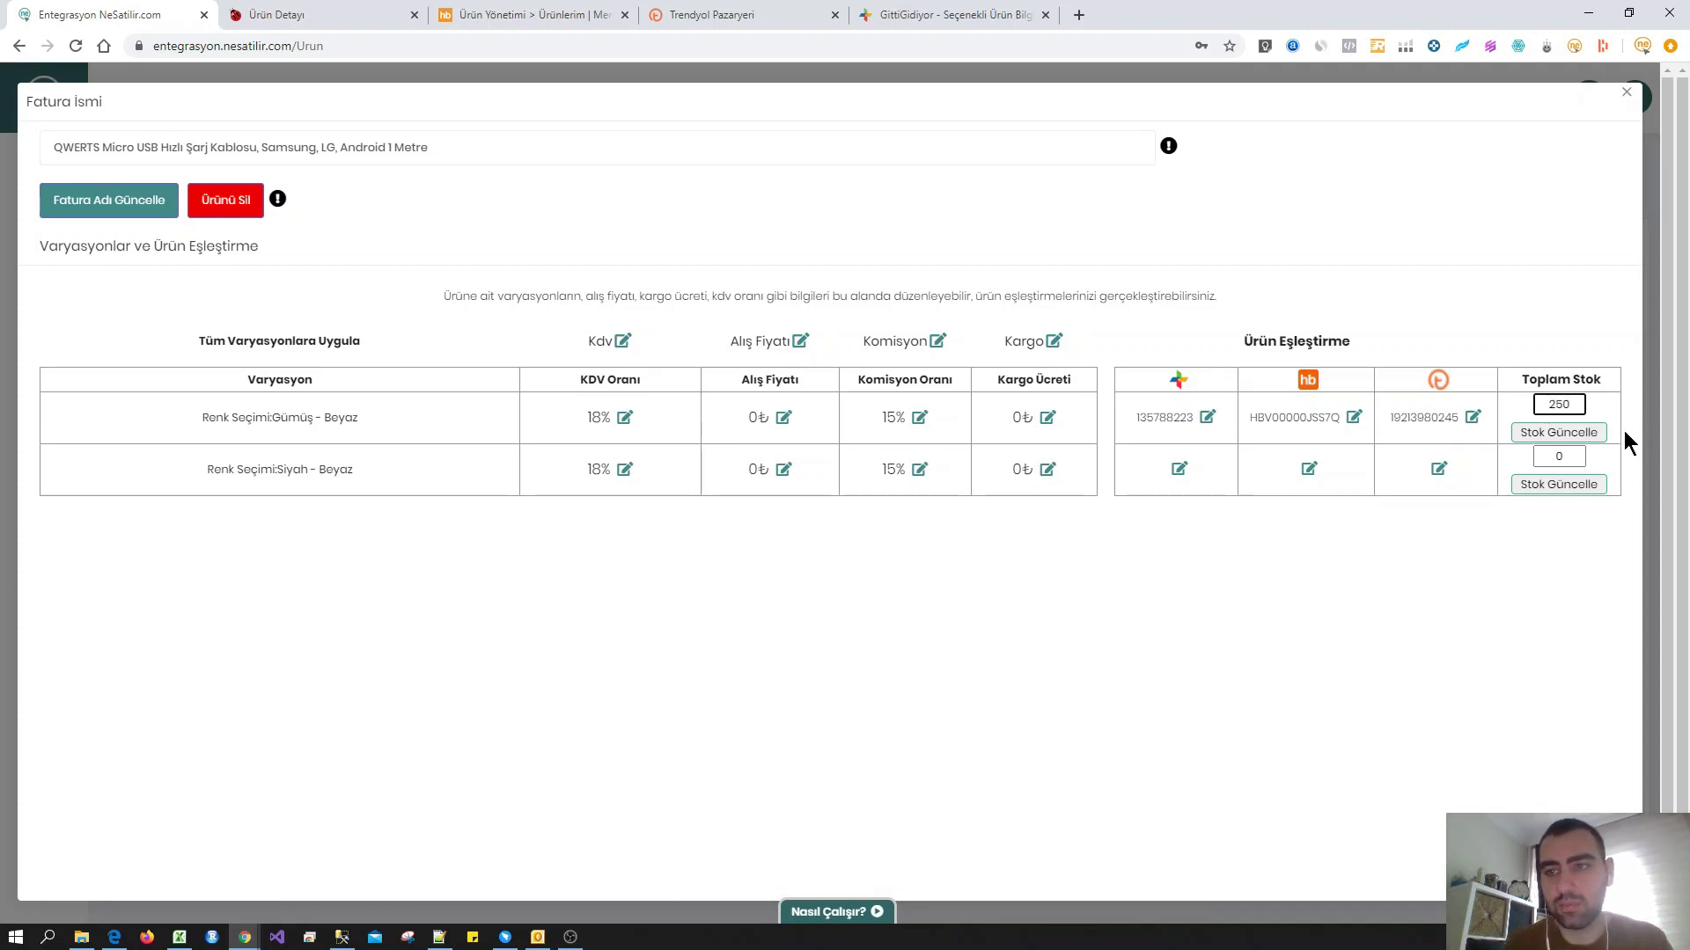
click(1551, 433)
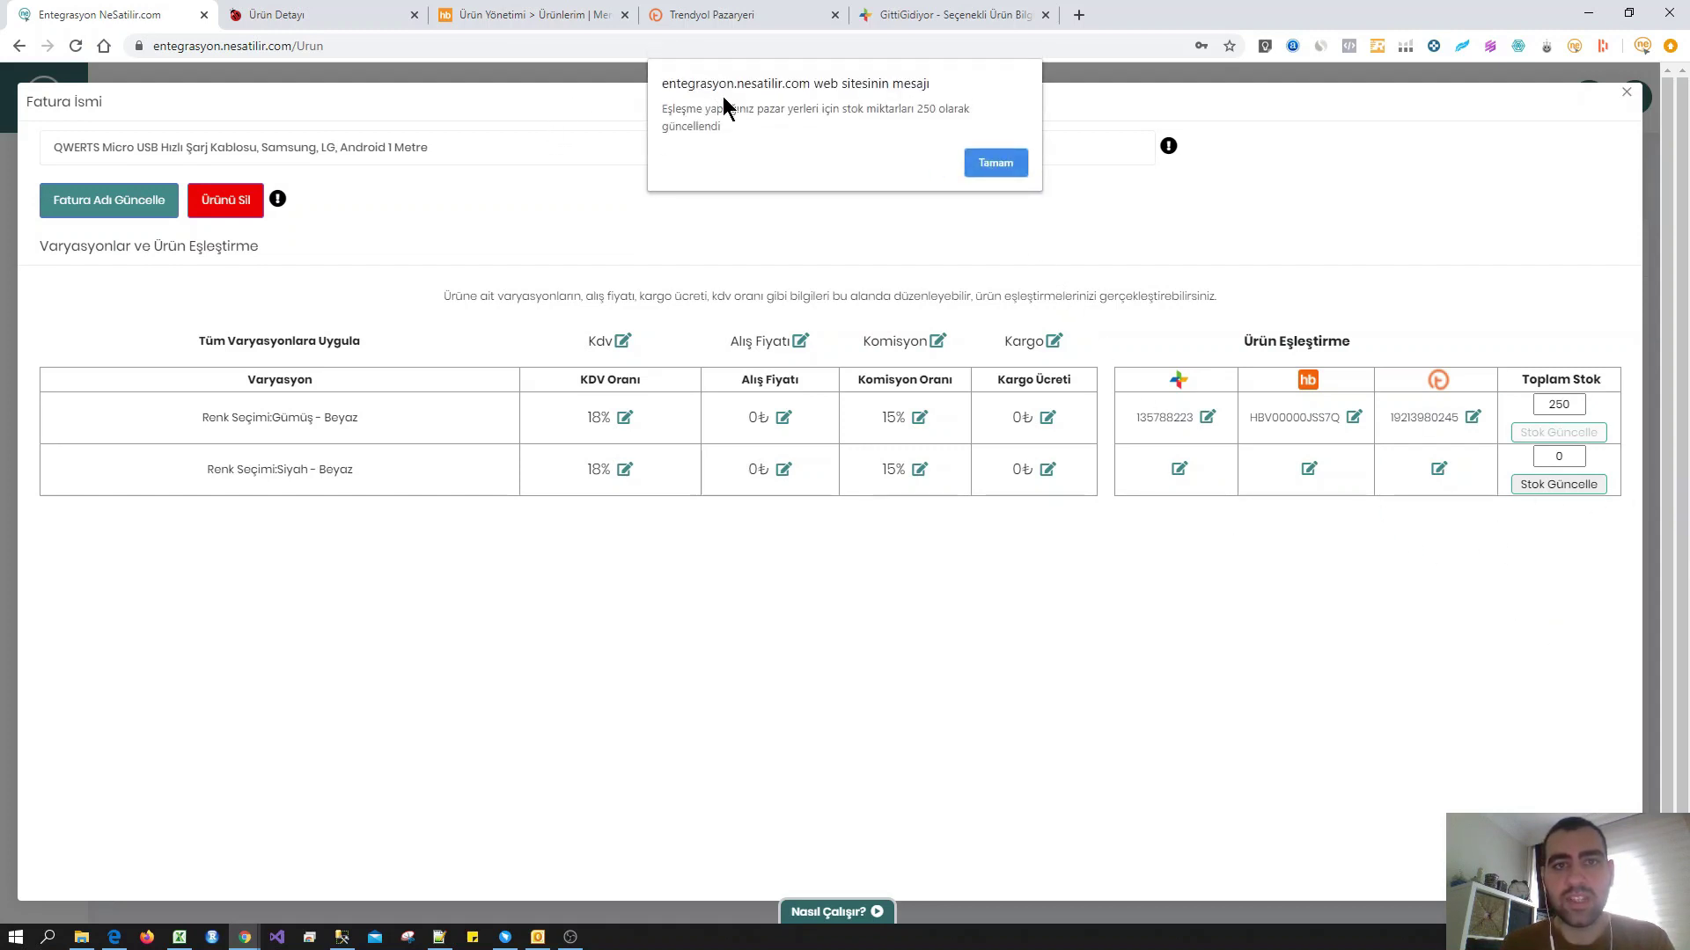
click(1003, 167)
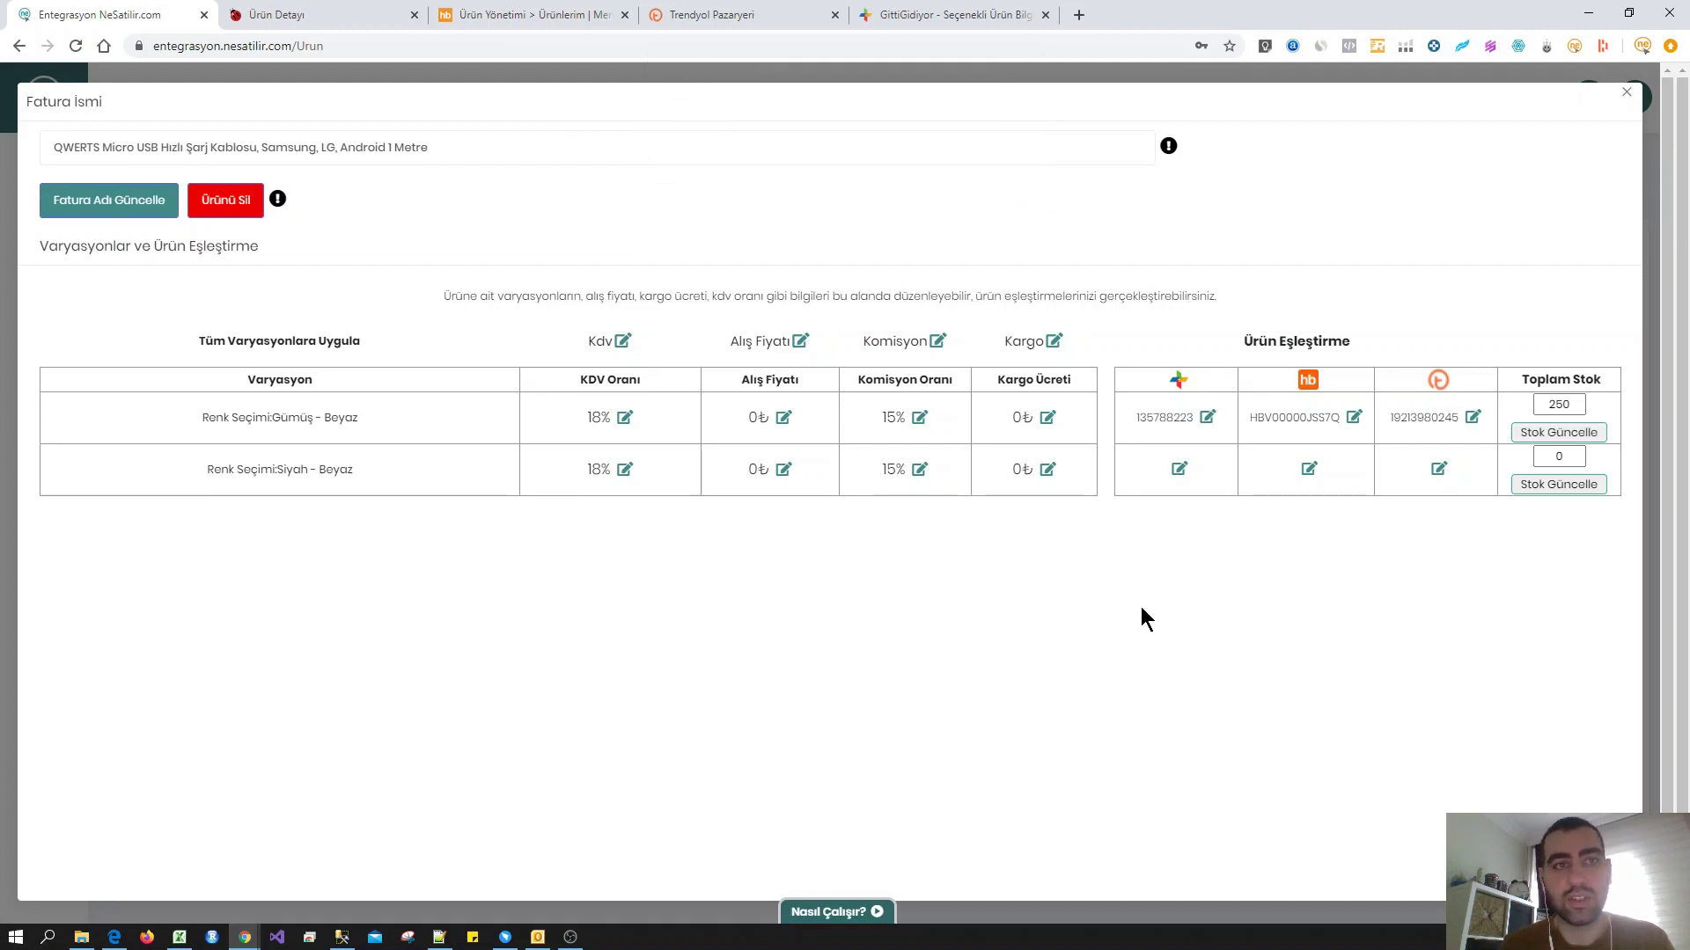
Reload the N11 product page and the Hepsiburada product listing.
click(325, 18)
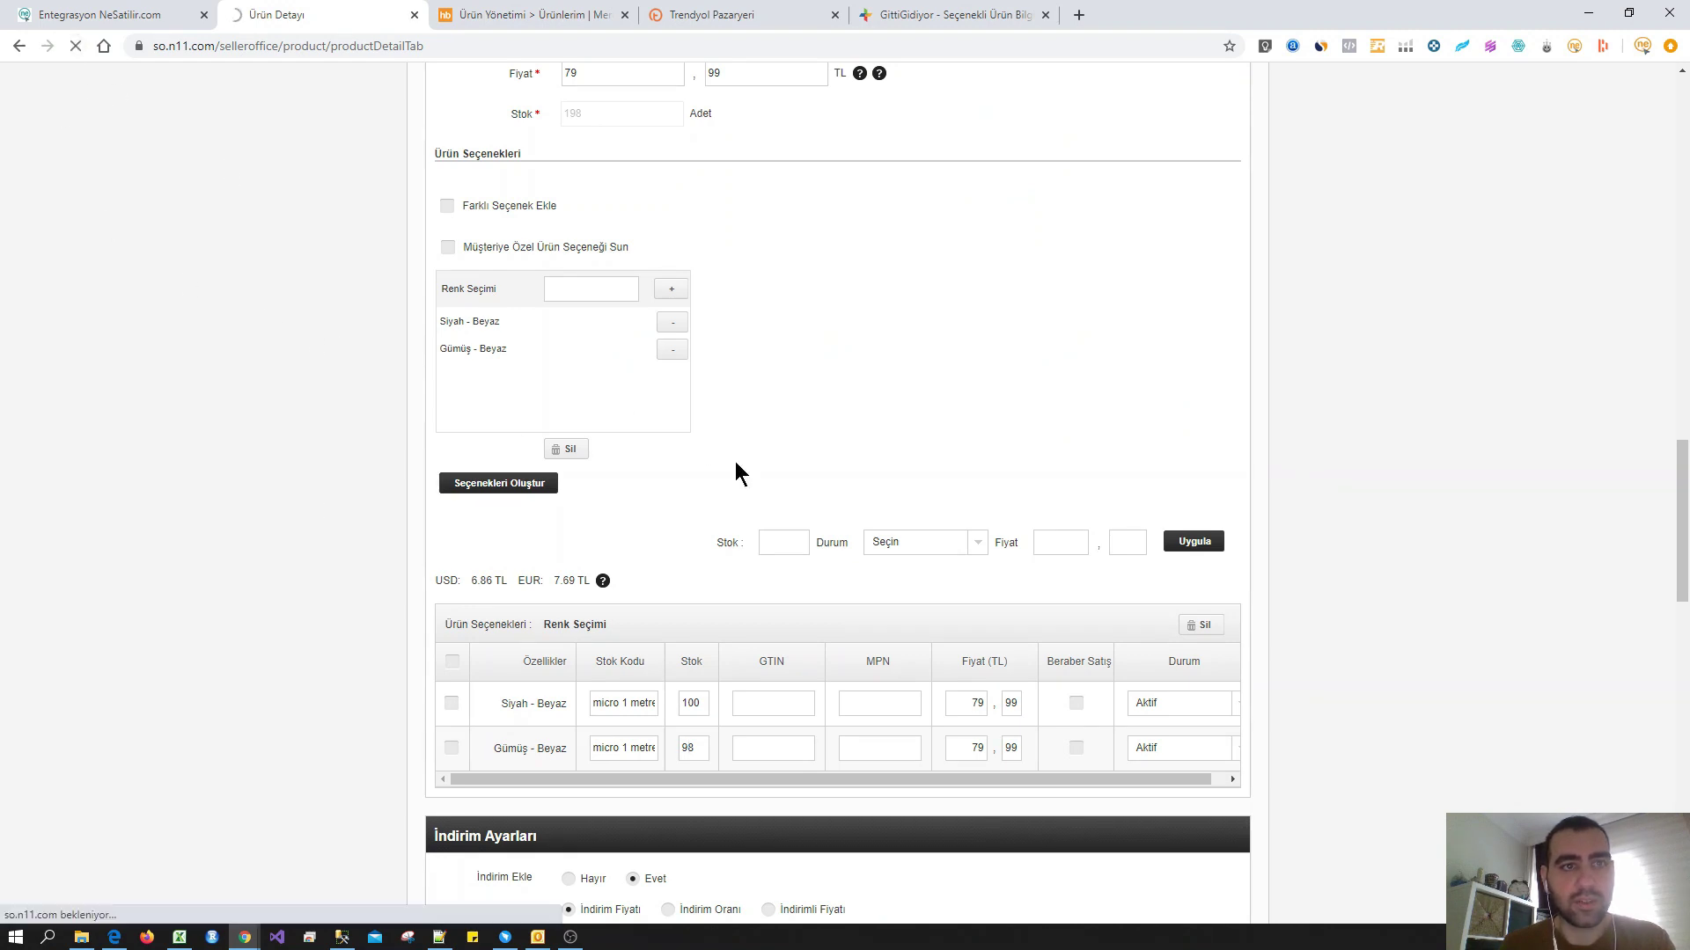
click(526, 15)
click(325, 15)
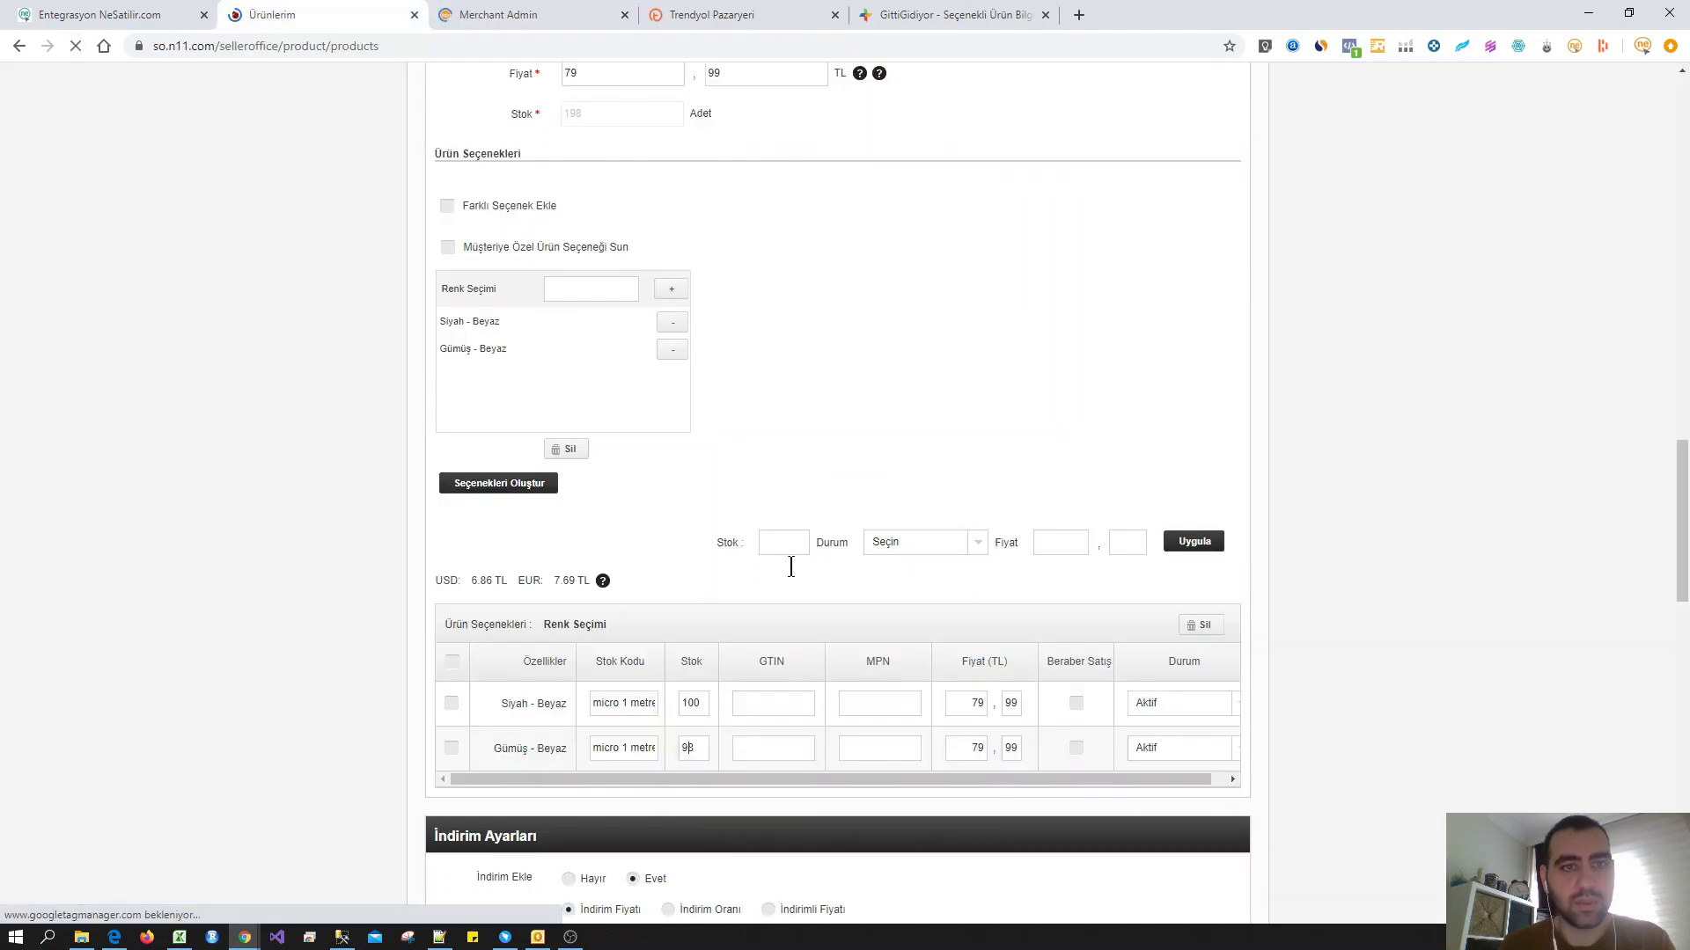
scroll(810, 751, down, 4)
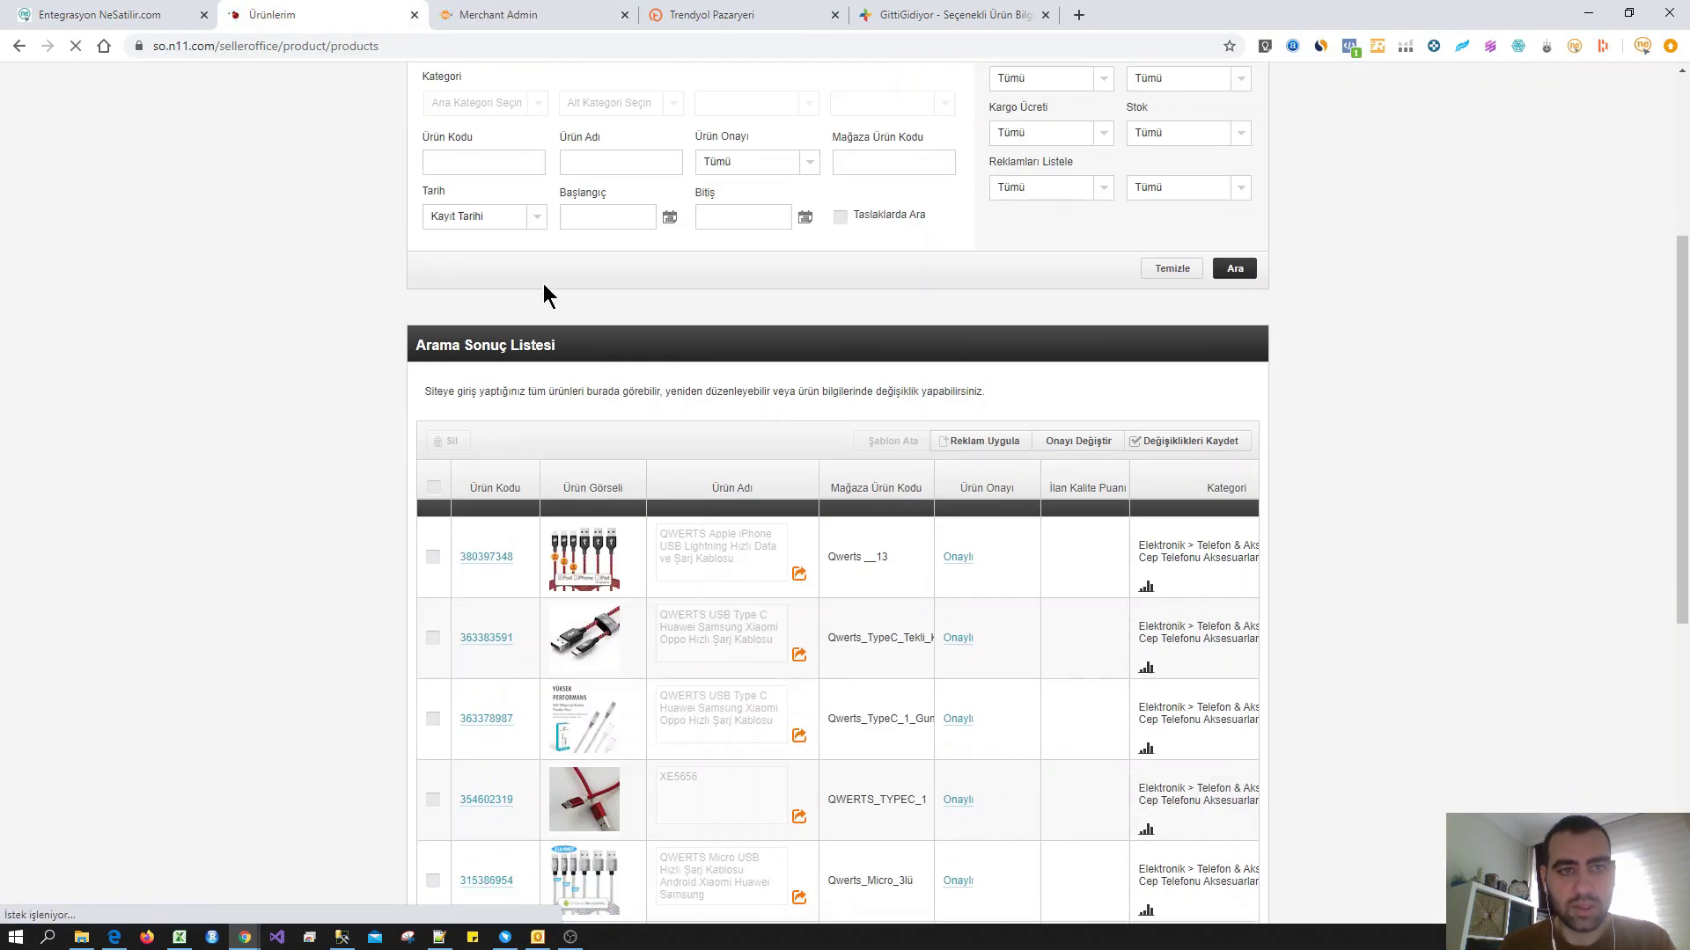
Copy the 1-metre Micro USB cable's product number 315361075 from the integration product list and search N11 for it.
click(154, 14)
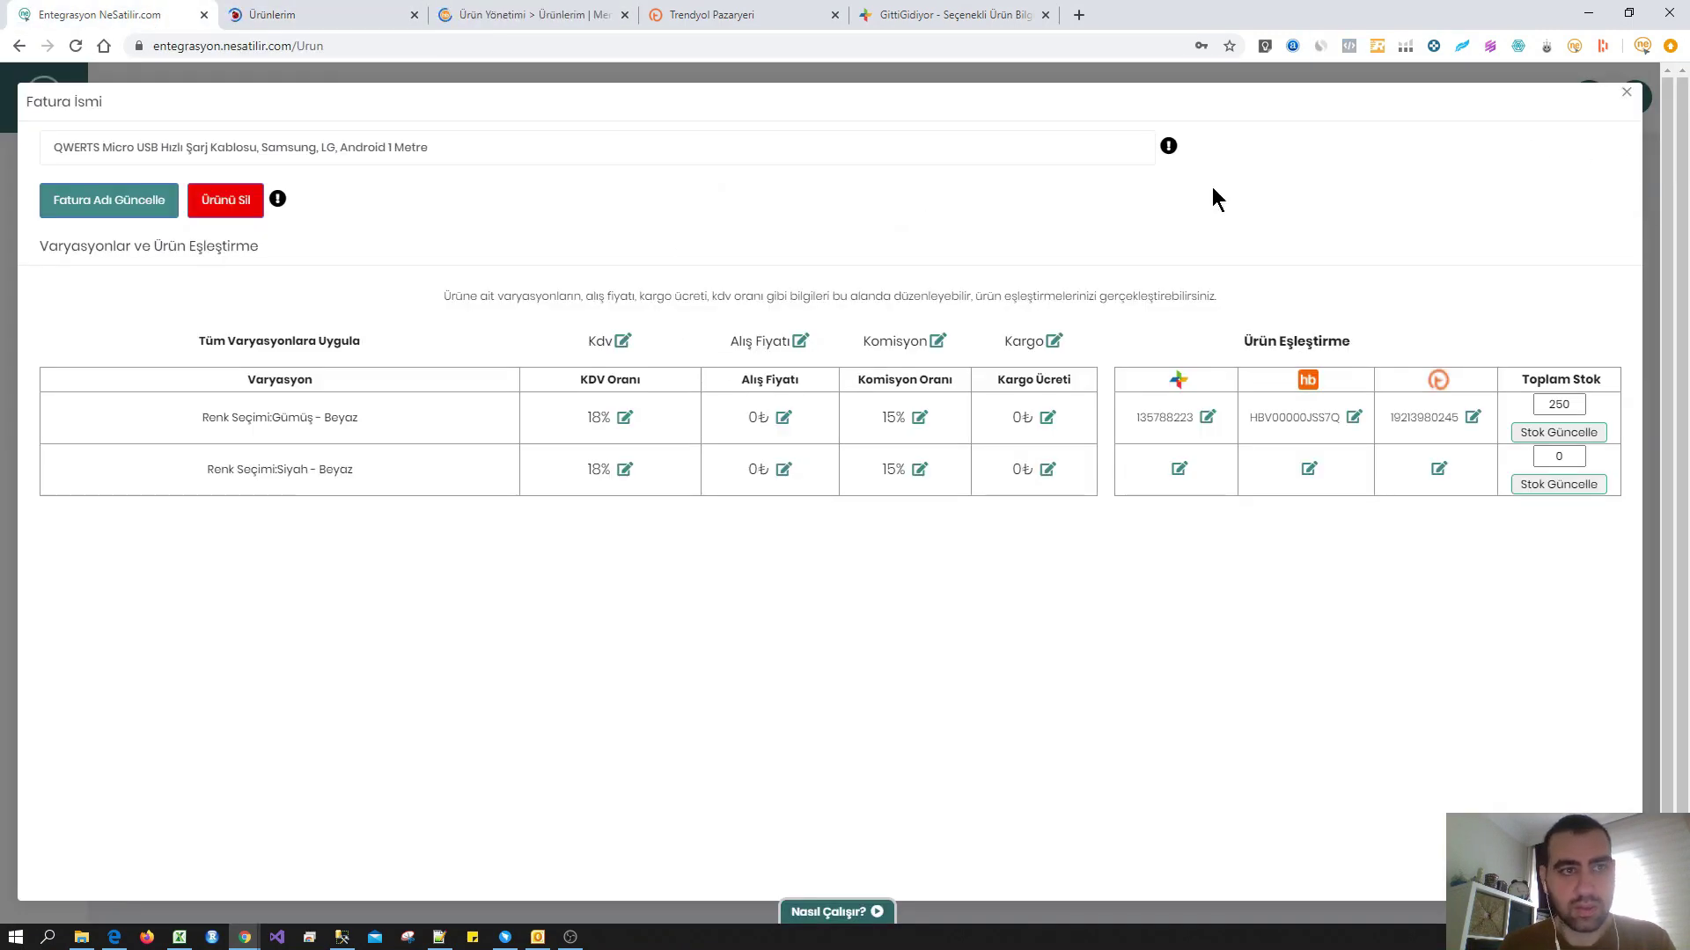
click(1626, 92)
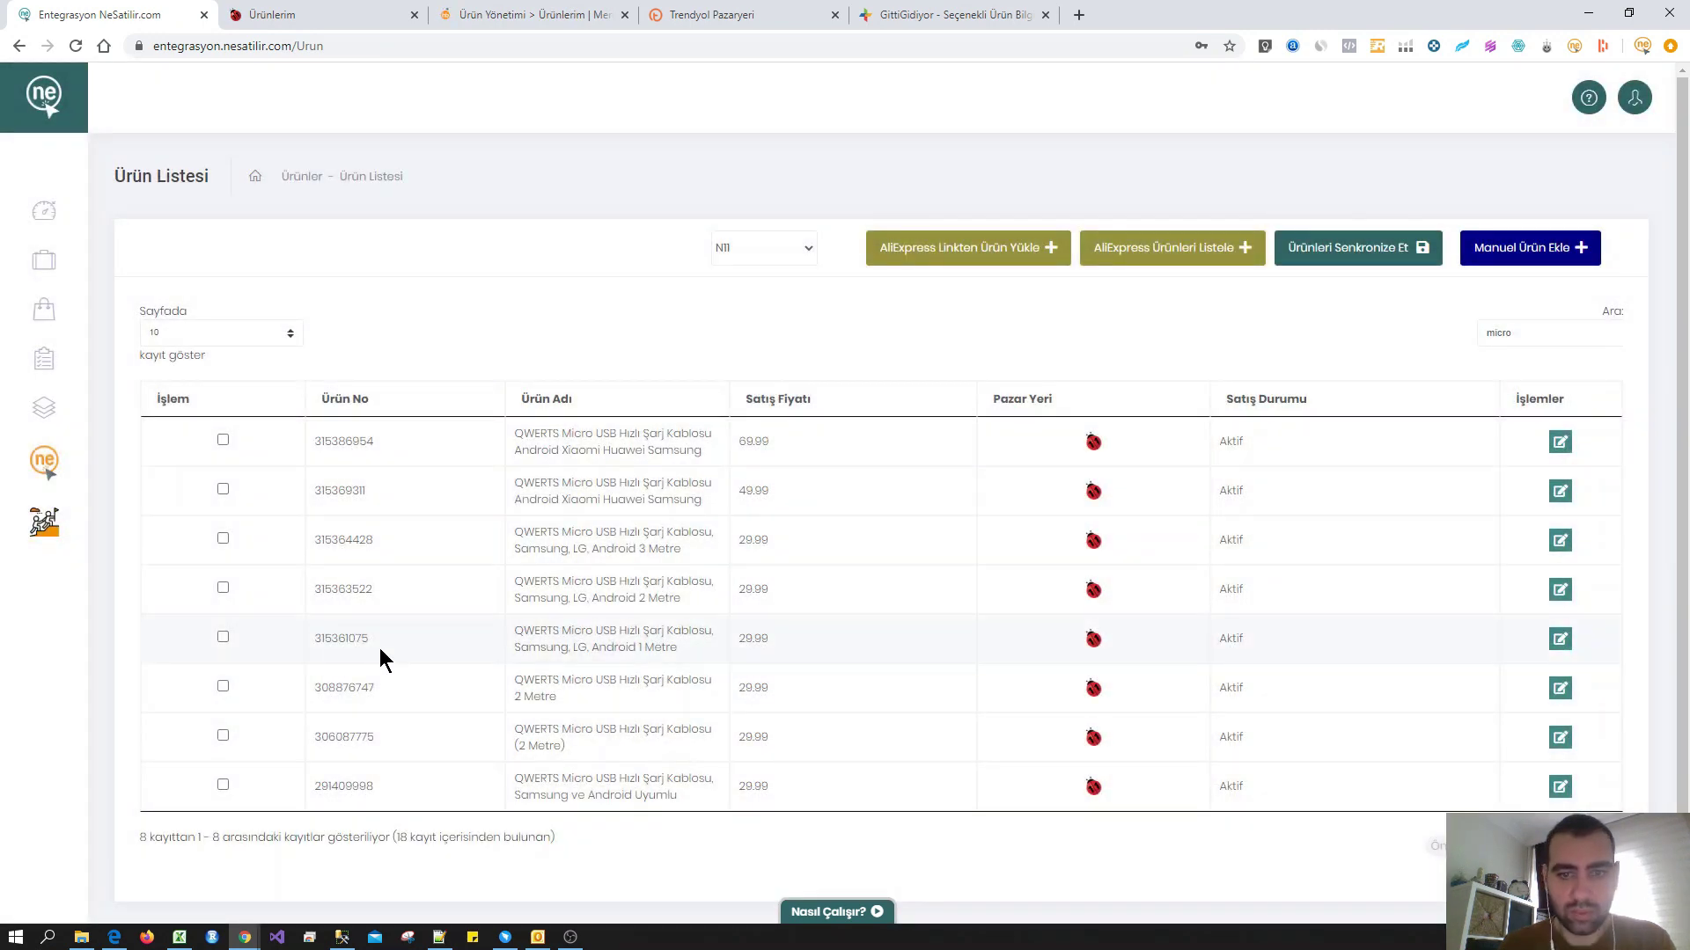
double_click(345, 640)
key(ctrl+c)
click(312, 14)
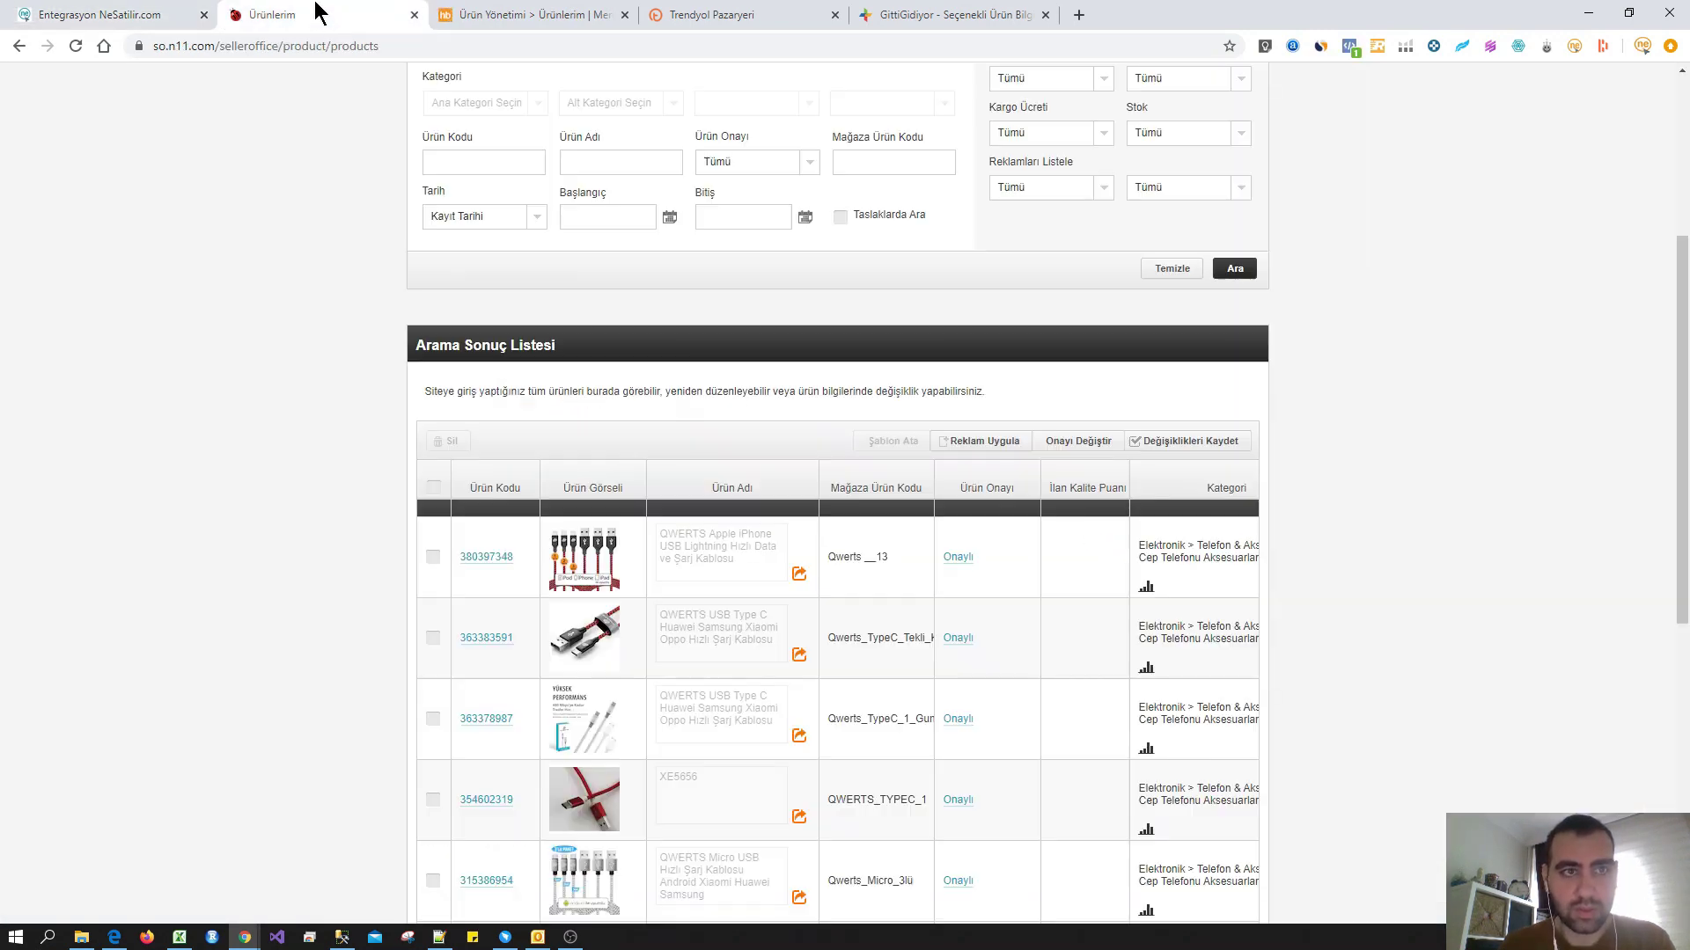
click(478, 168)
key(ctrl+v)
key(Return)
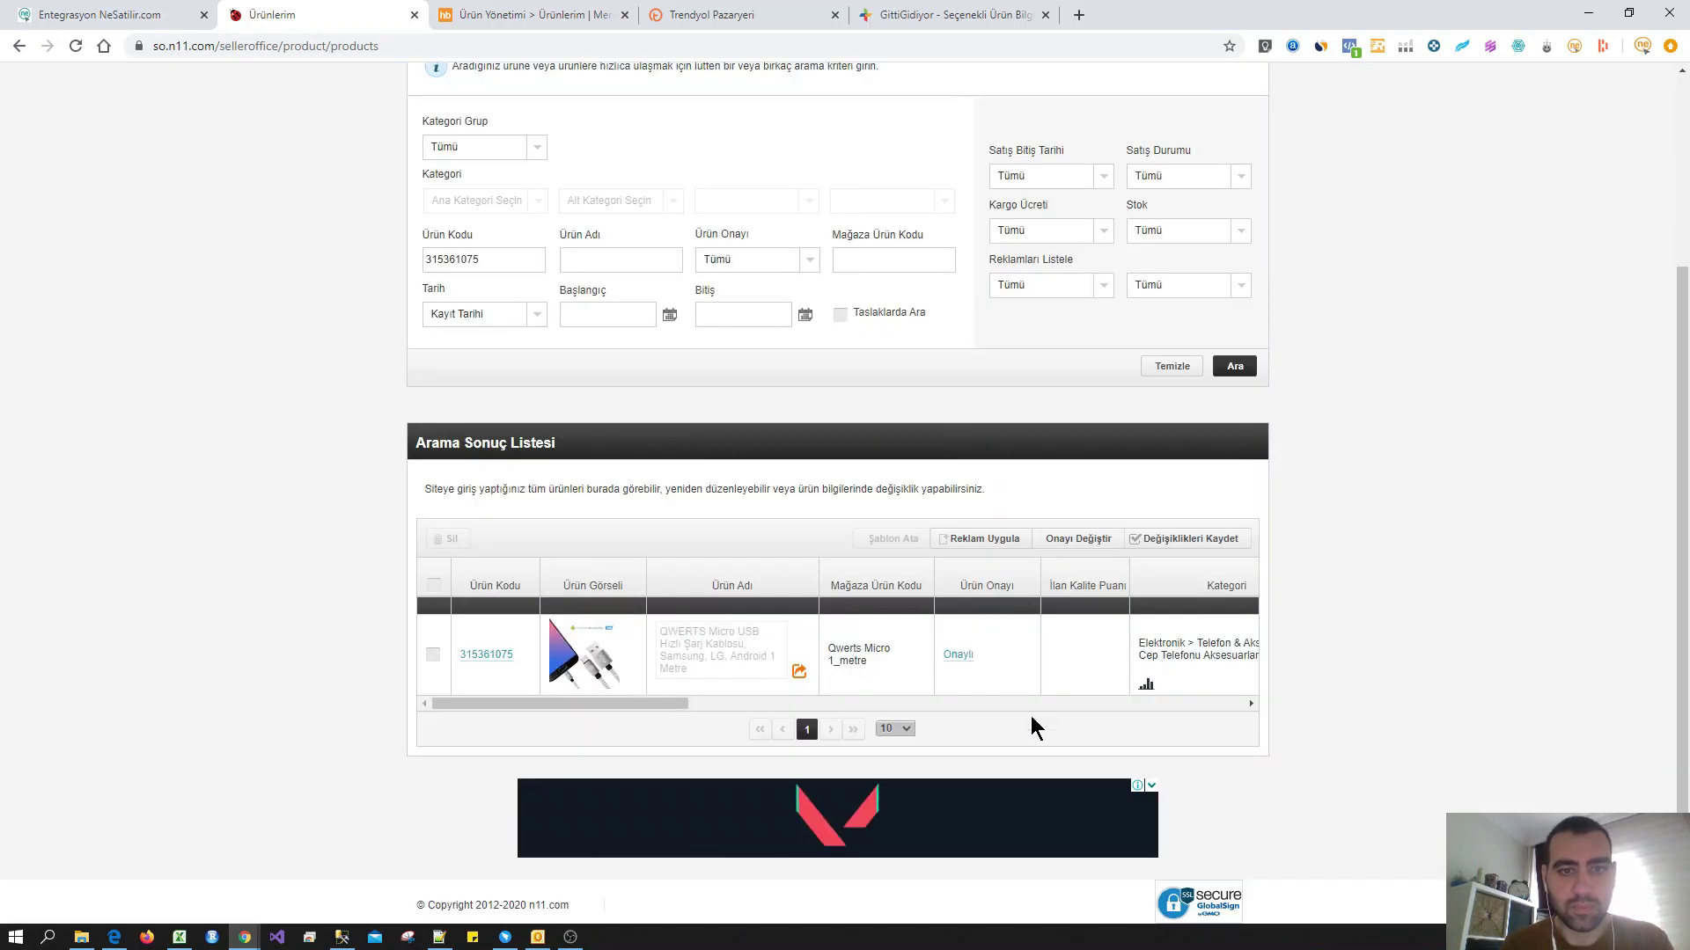
Open the found cable's details on N11 and check the Gümüş - Beyaz option's stock.
click(462, 656)
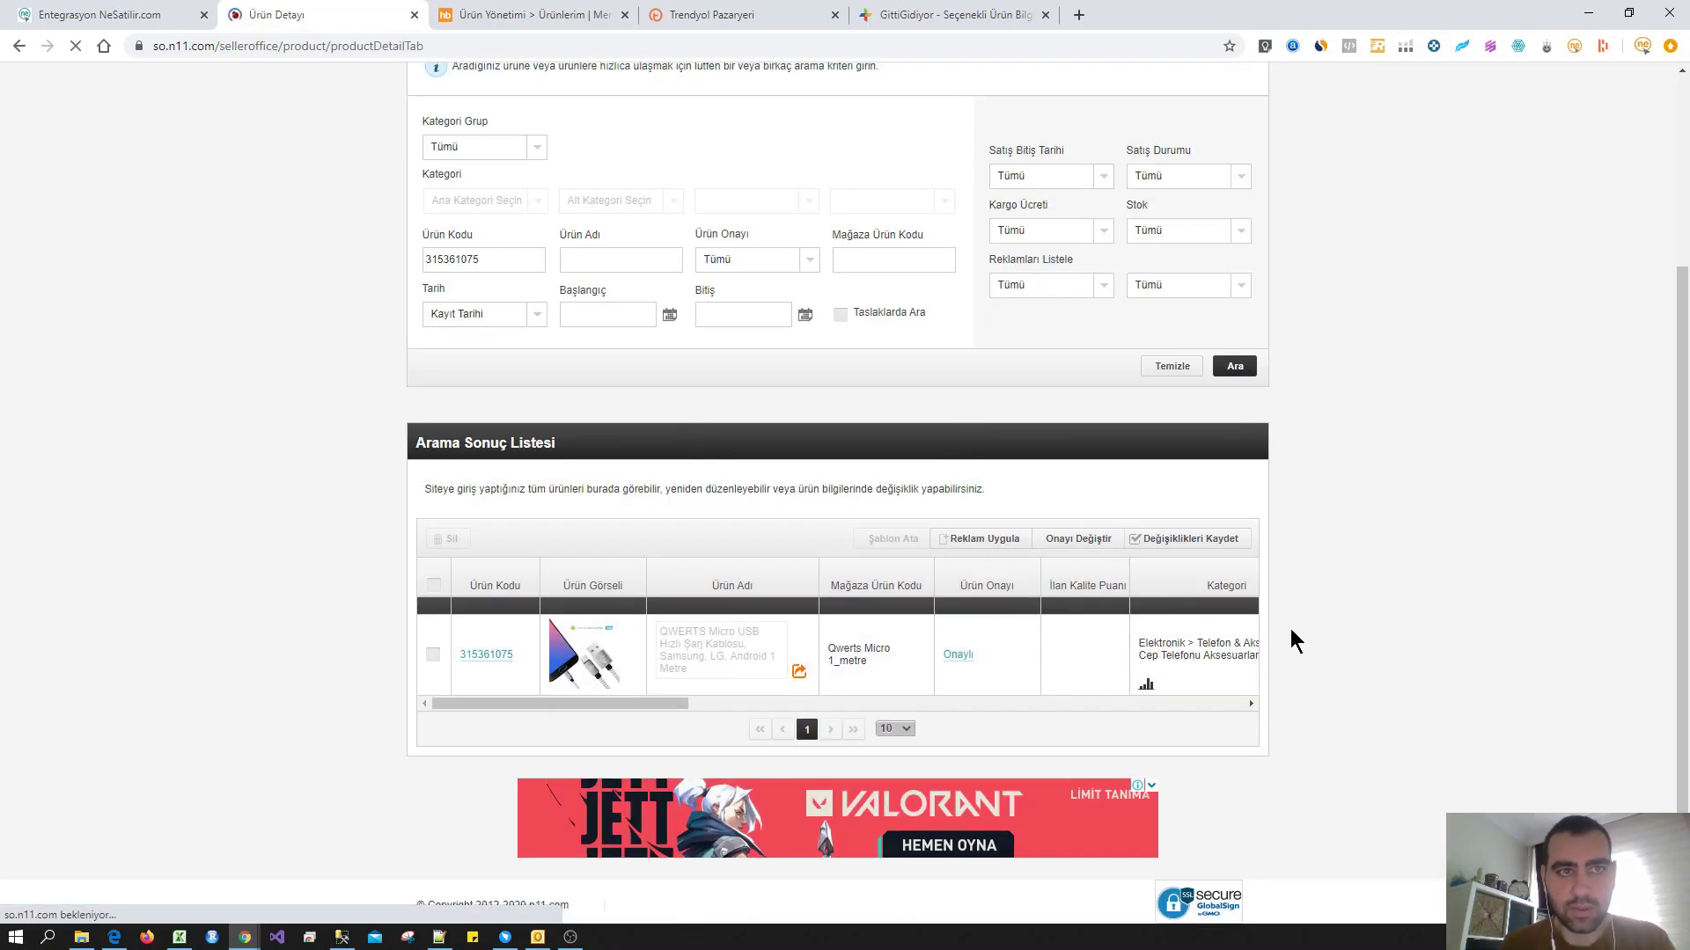
scroll(1089, 540, down, 8)
scroll(1445, 540, down, 15)
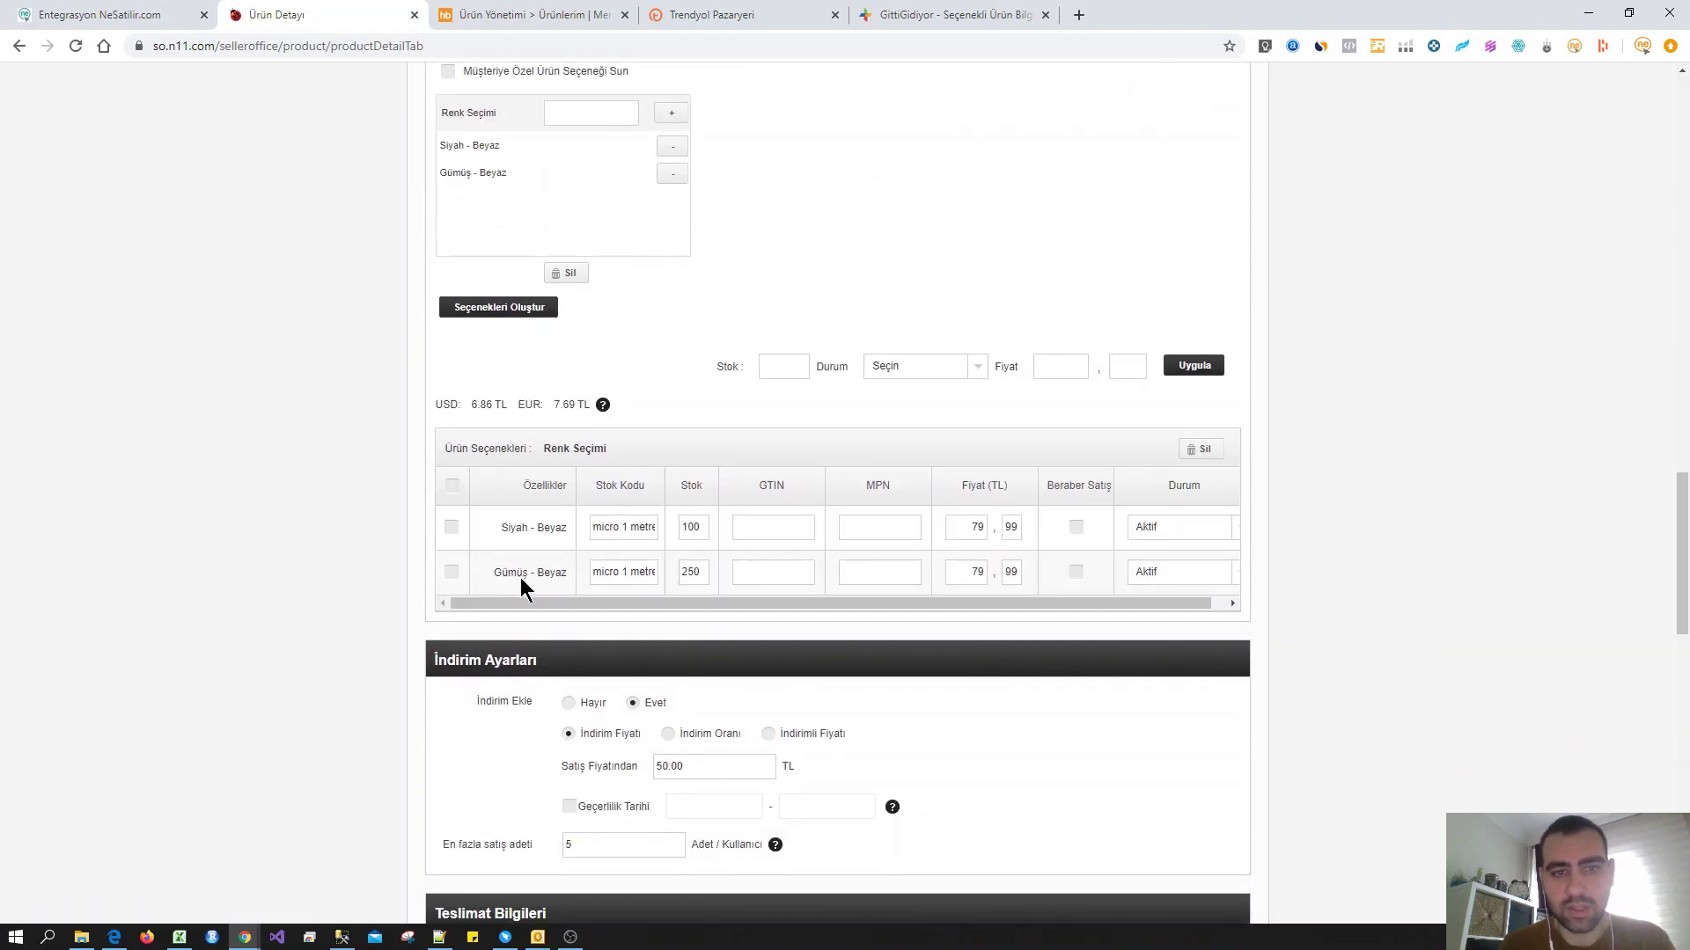
click(623, 573)
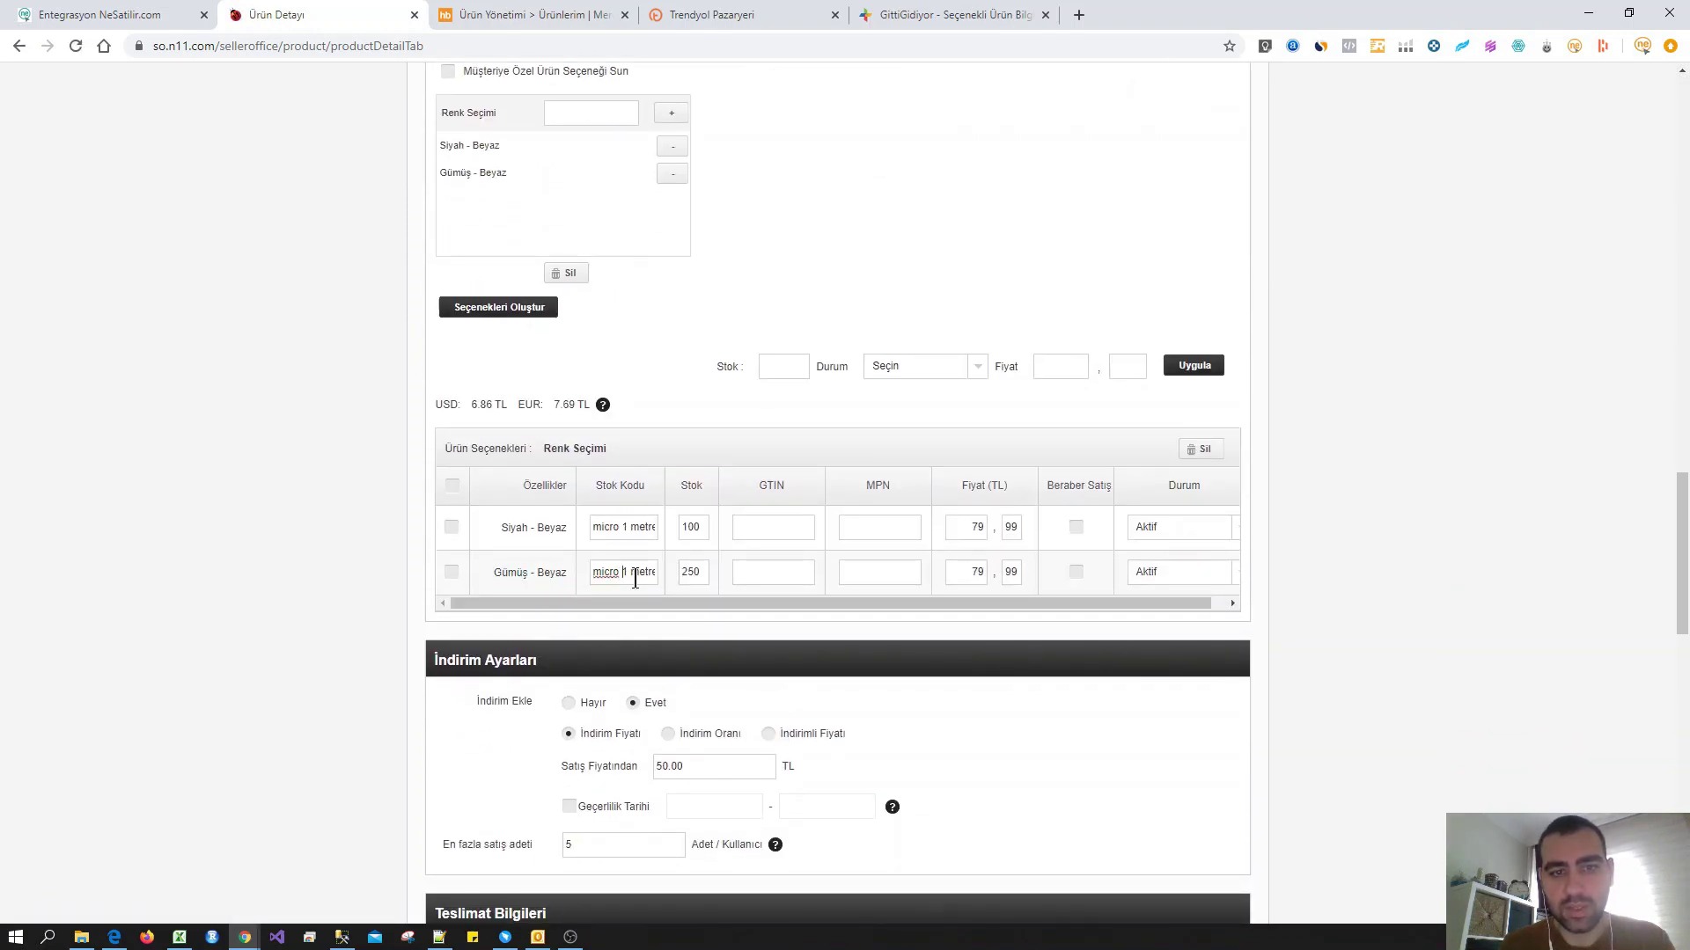
double_click(694, 573)
Check the silver-white cable's stock on Hepsiburada and in the reloaded Trendyol product details.
click(528, 15)
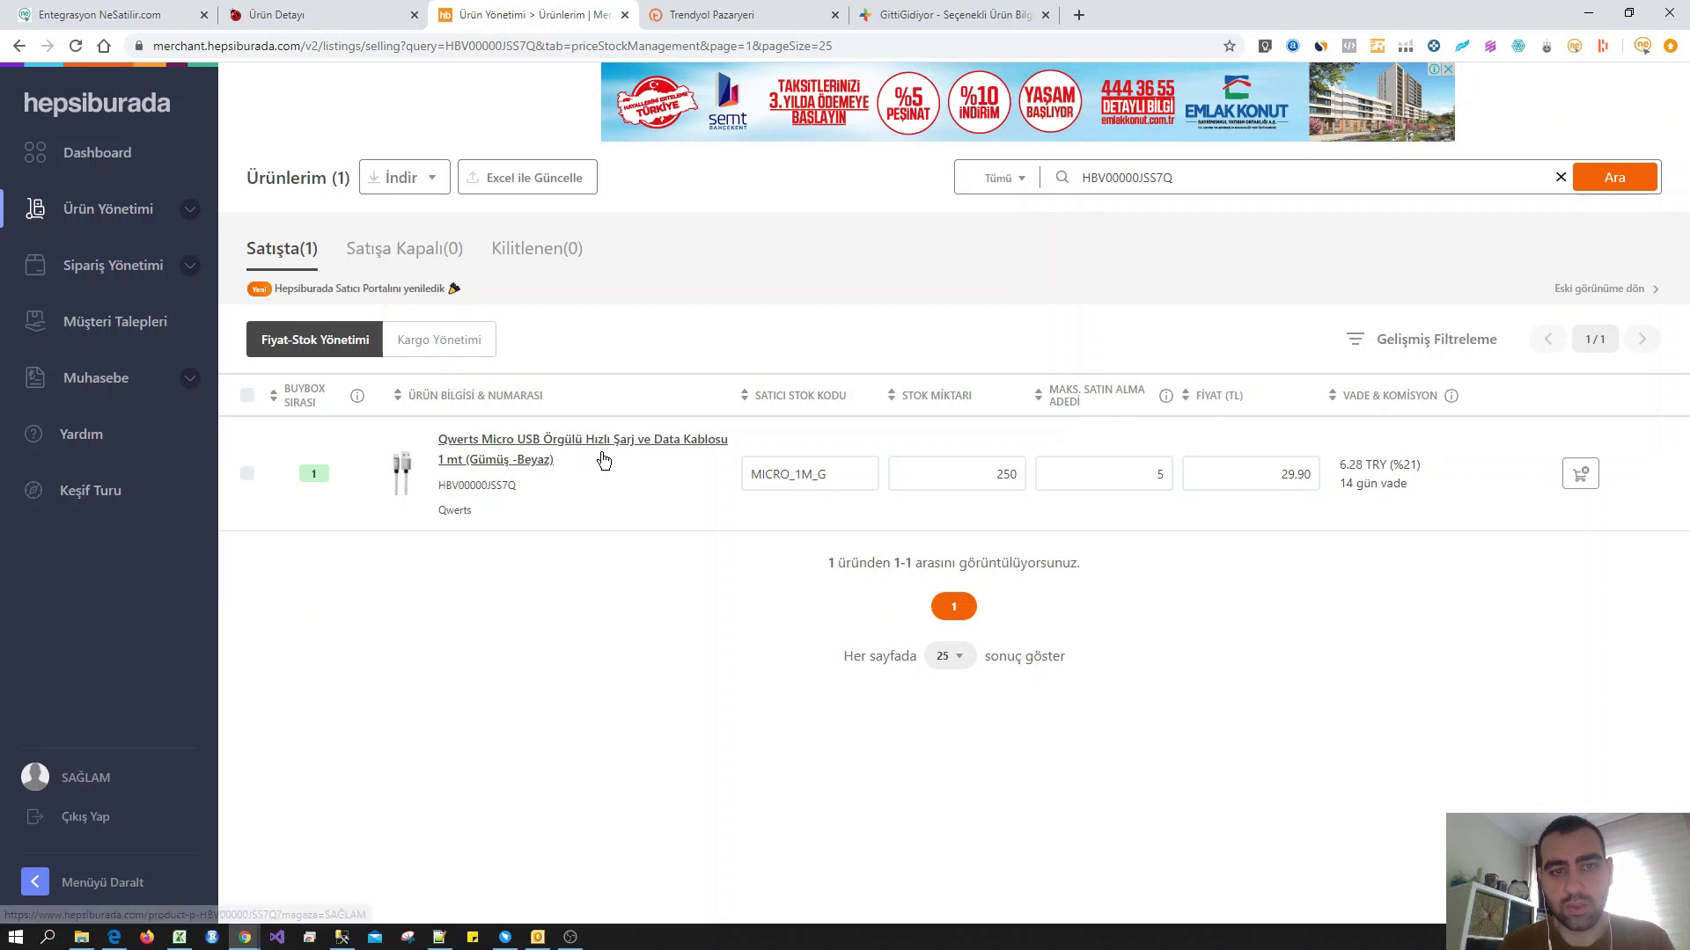
click(1004, 483)
click(796, 15)
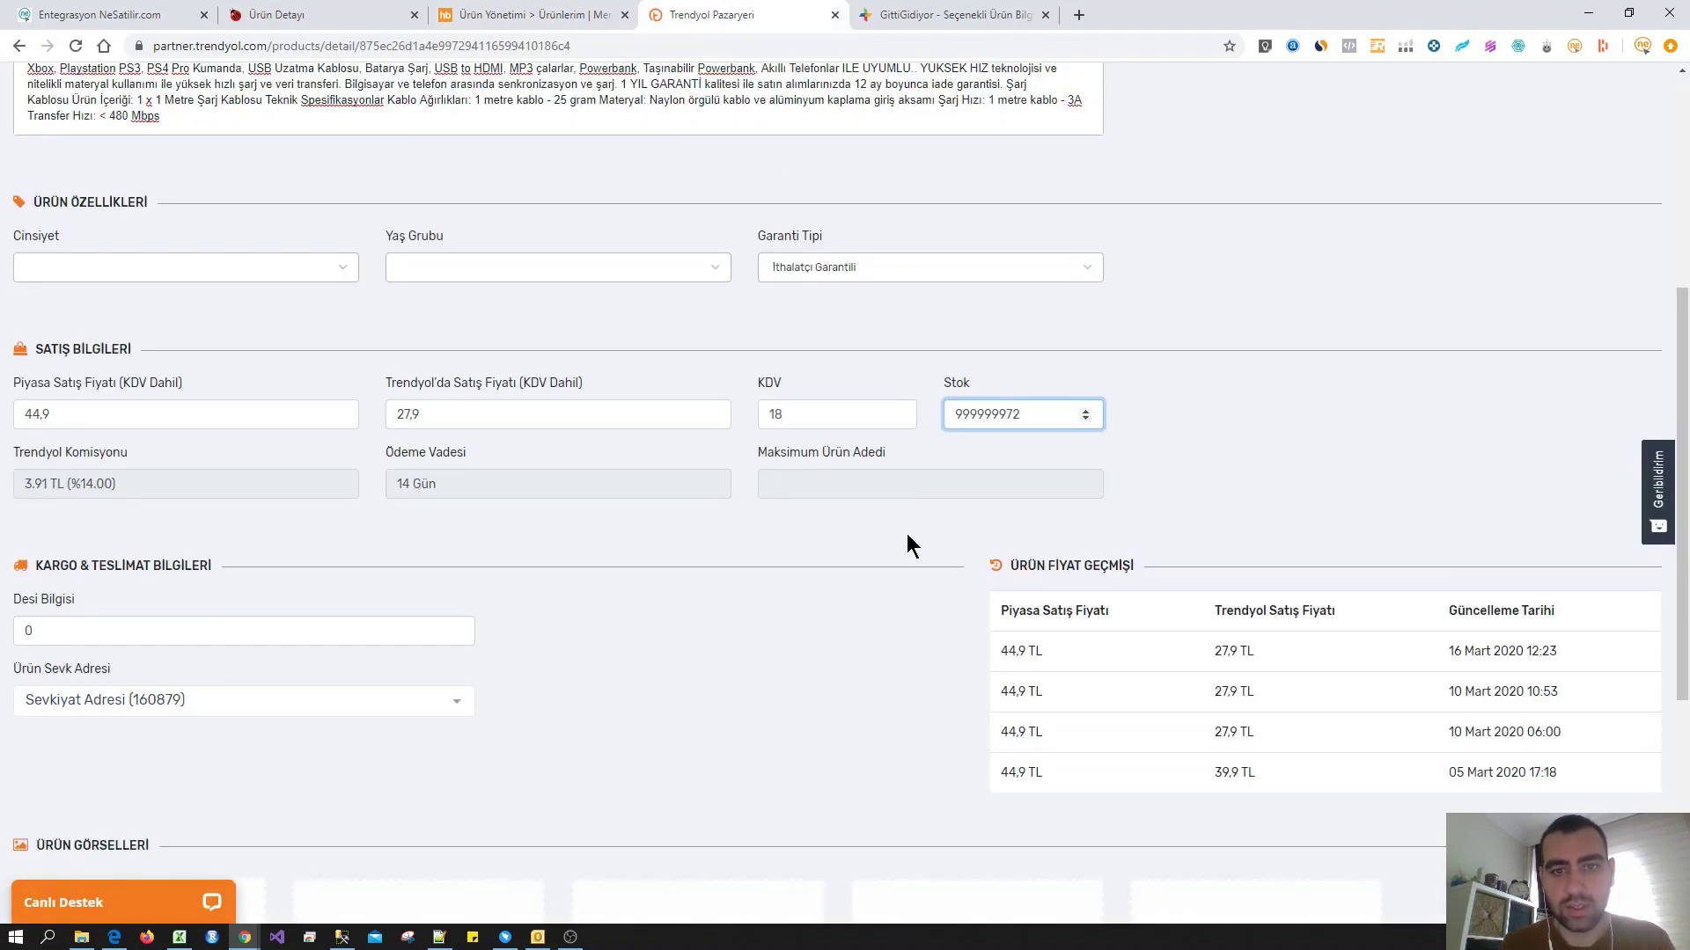
click(75, 46)
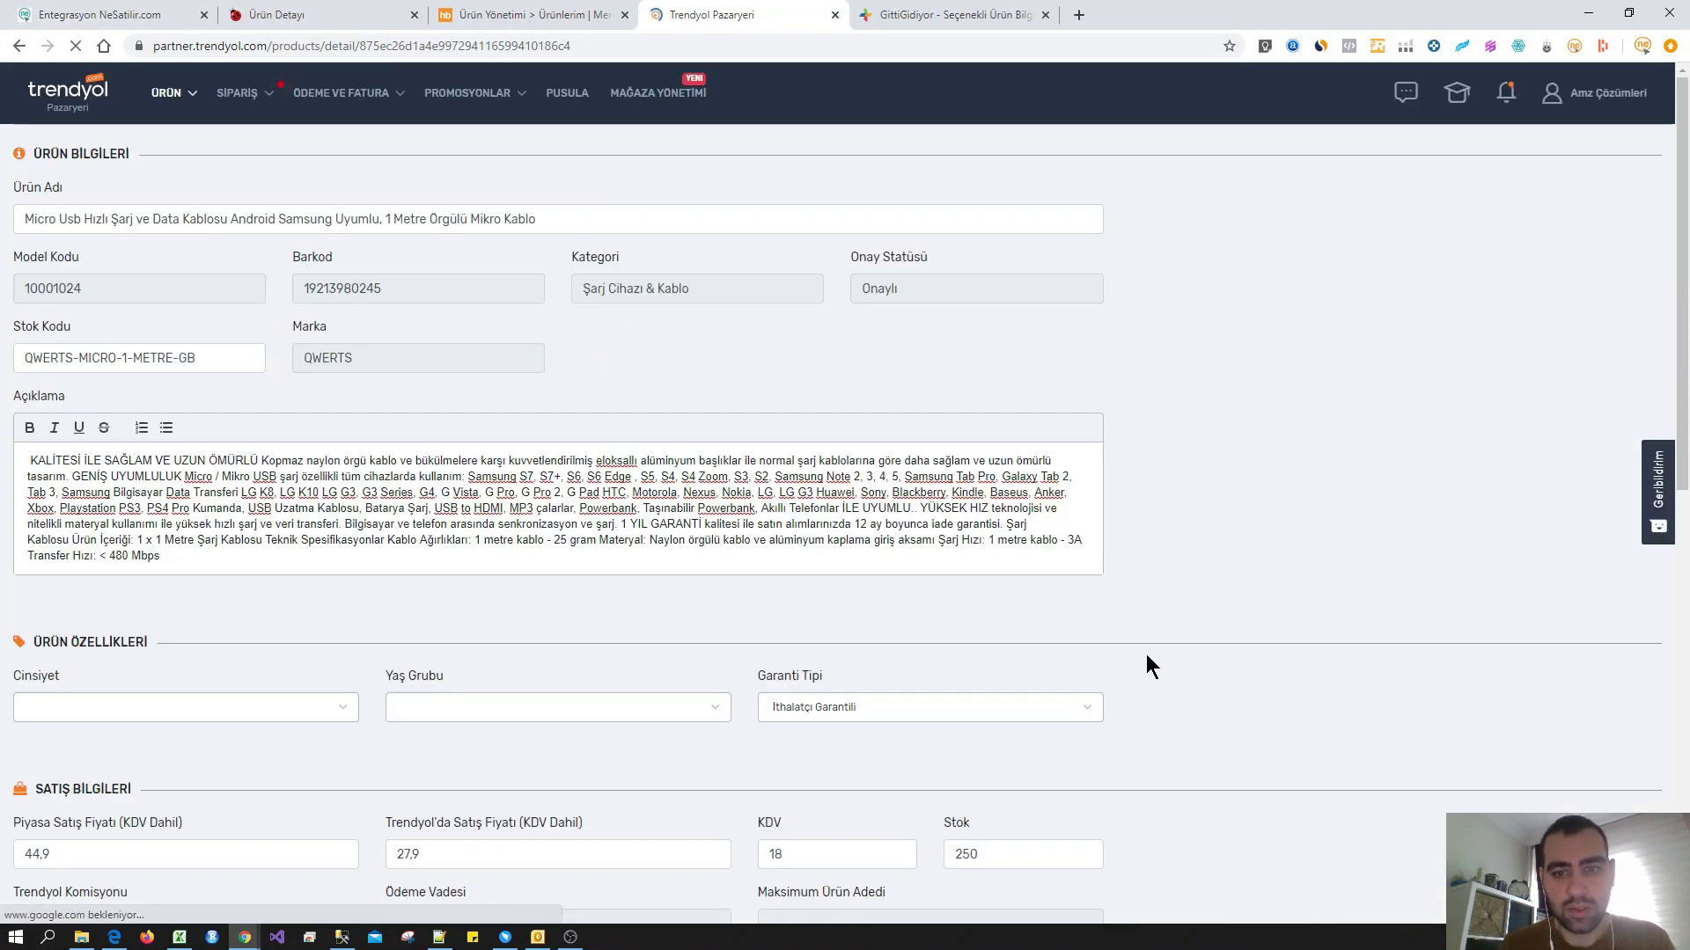
scroll(1145, 666, down, 3)
click(977, 590)
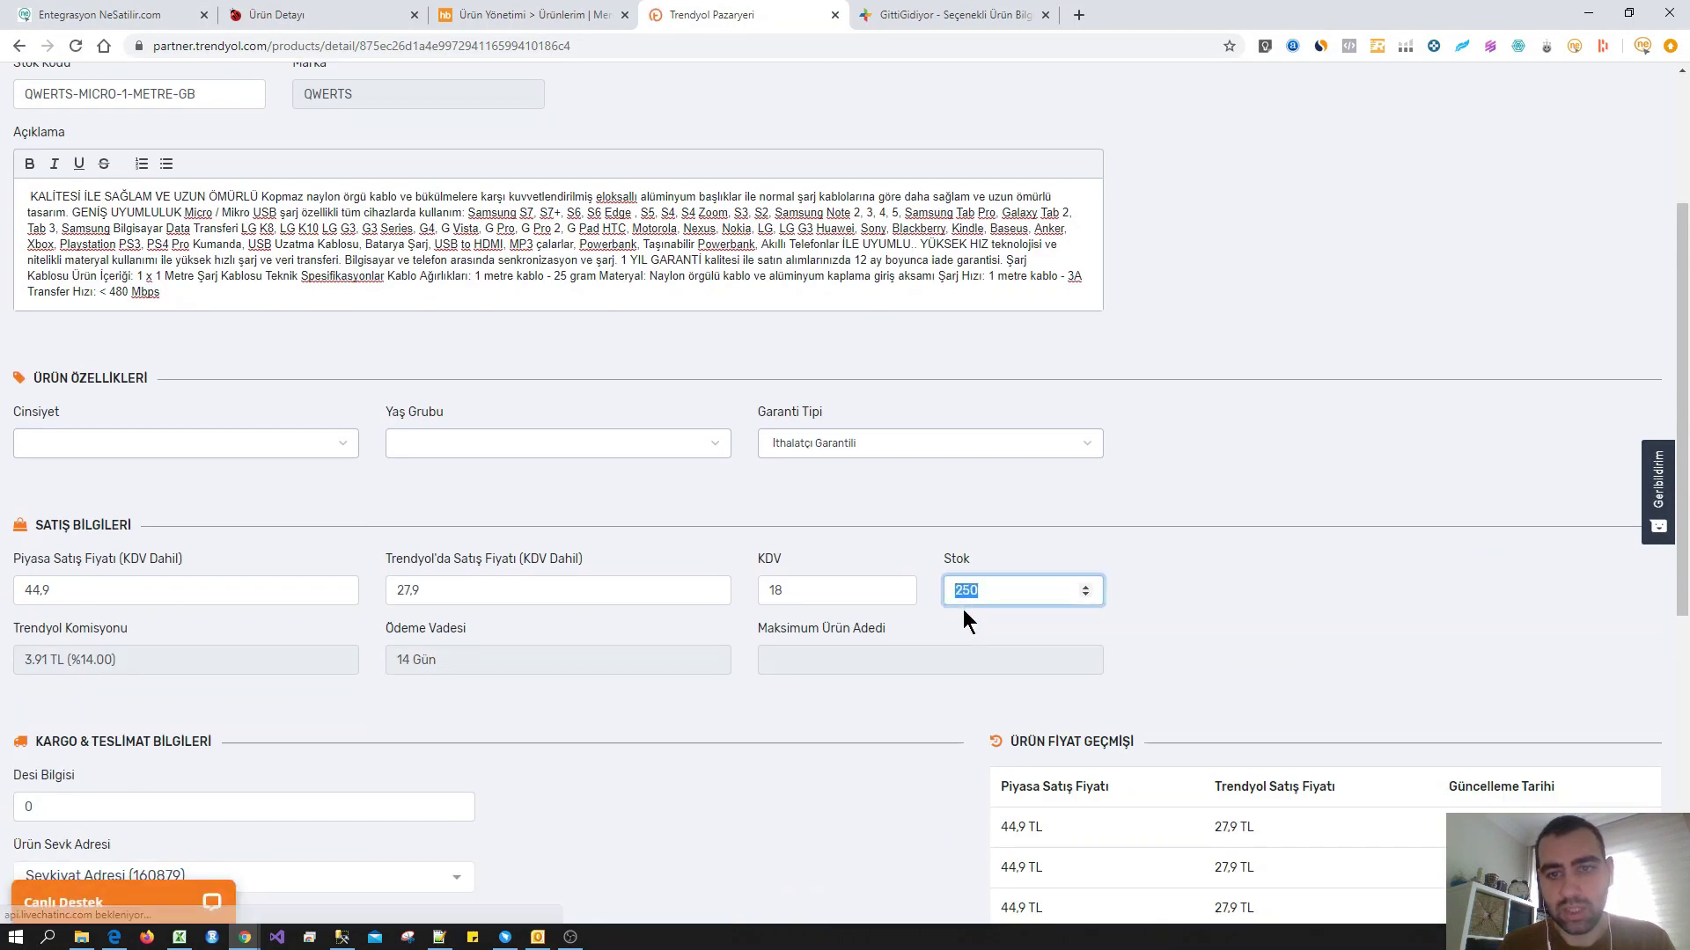
click(1047, 620)
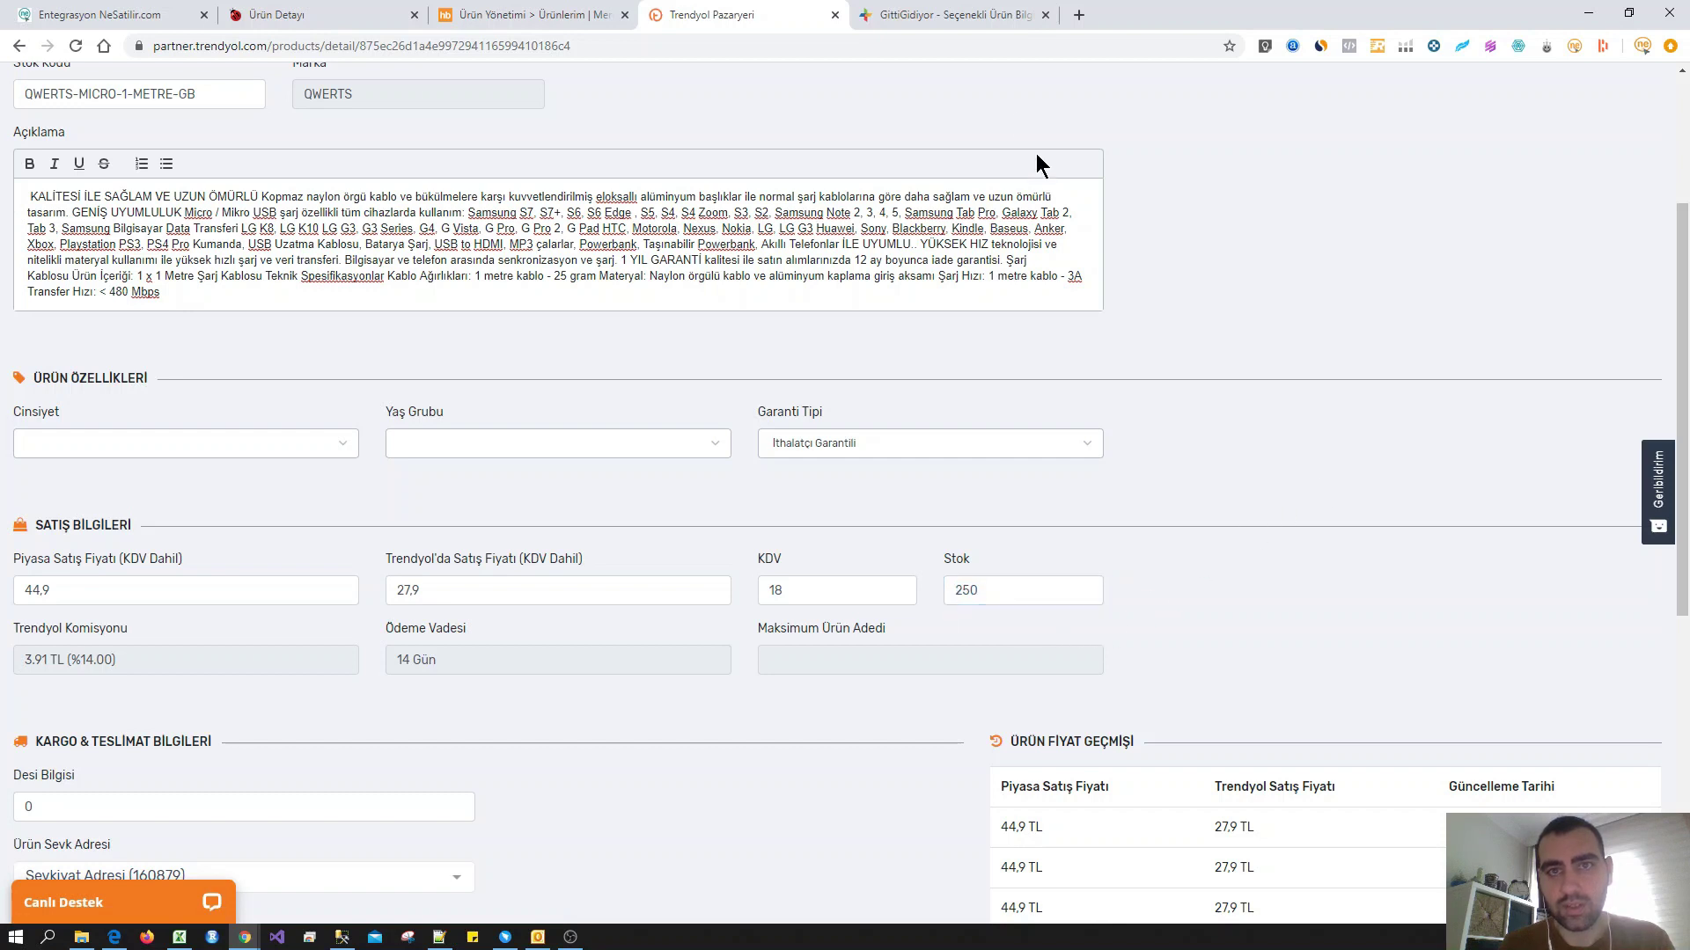
Reload the Gittigidiyor option page and check the stock of the Gümüş option.
click(970, 35)
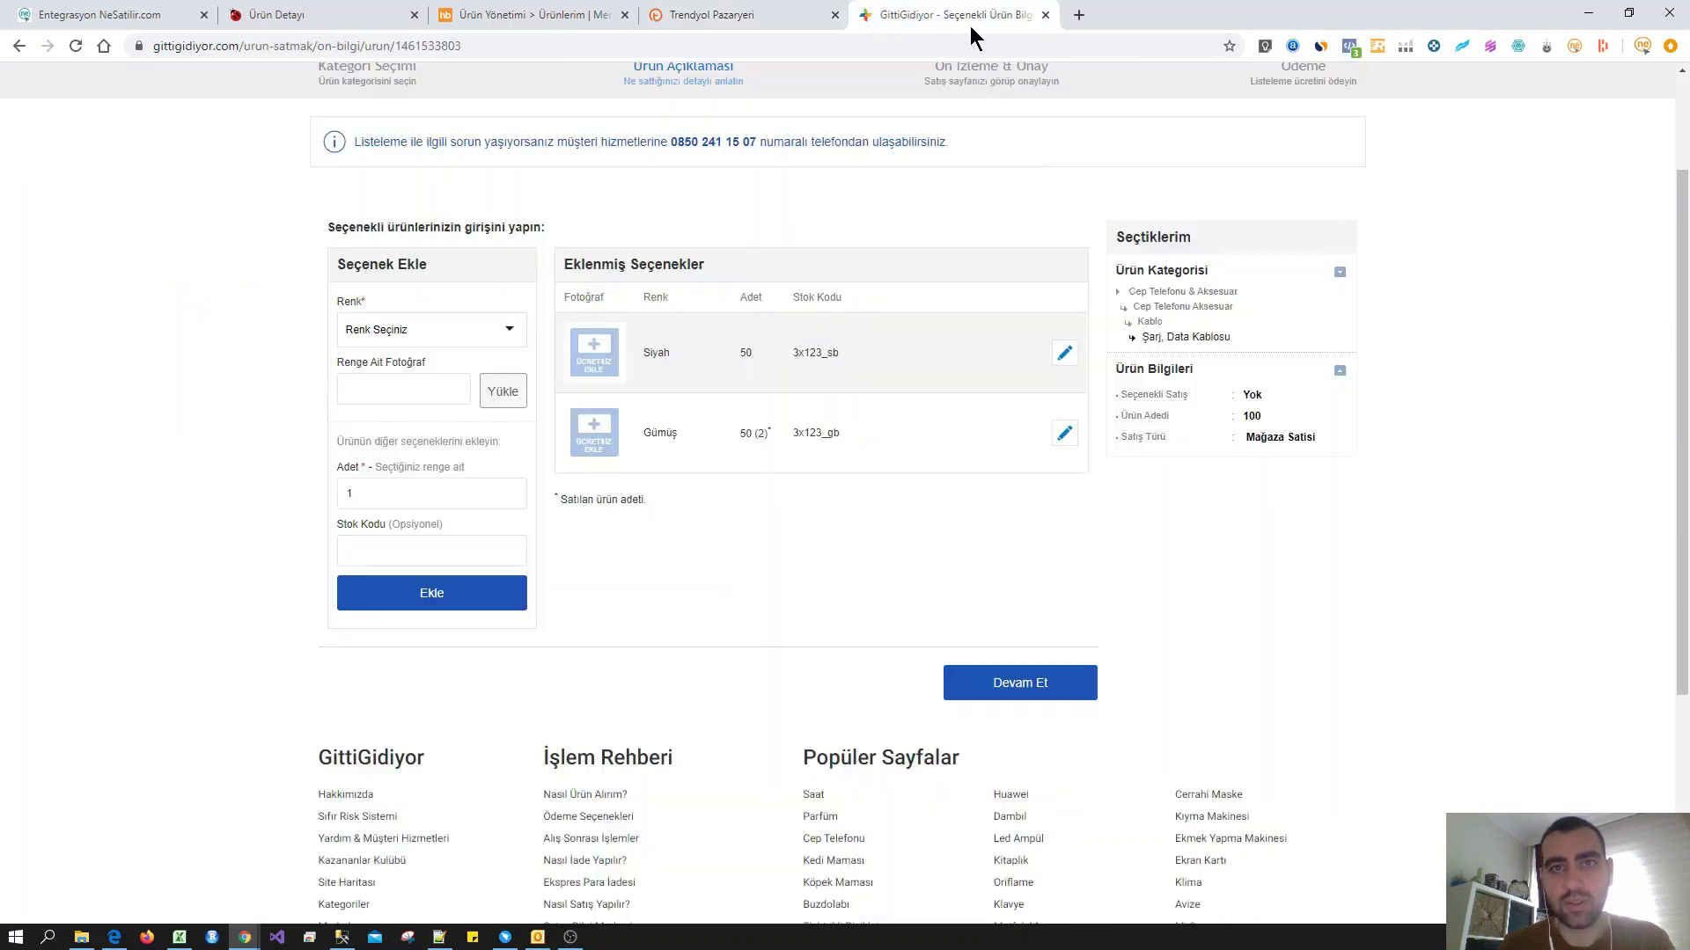
click(75, 45)
scroll(1164, 417, down, 2)
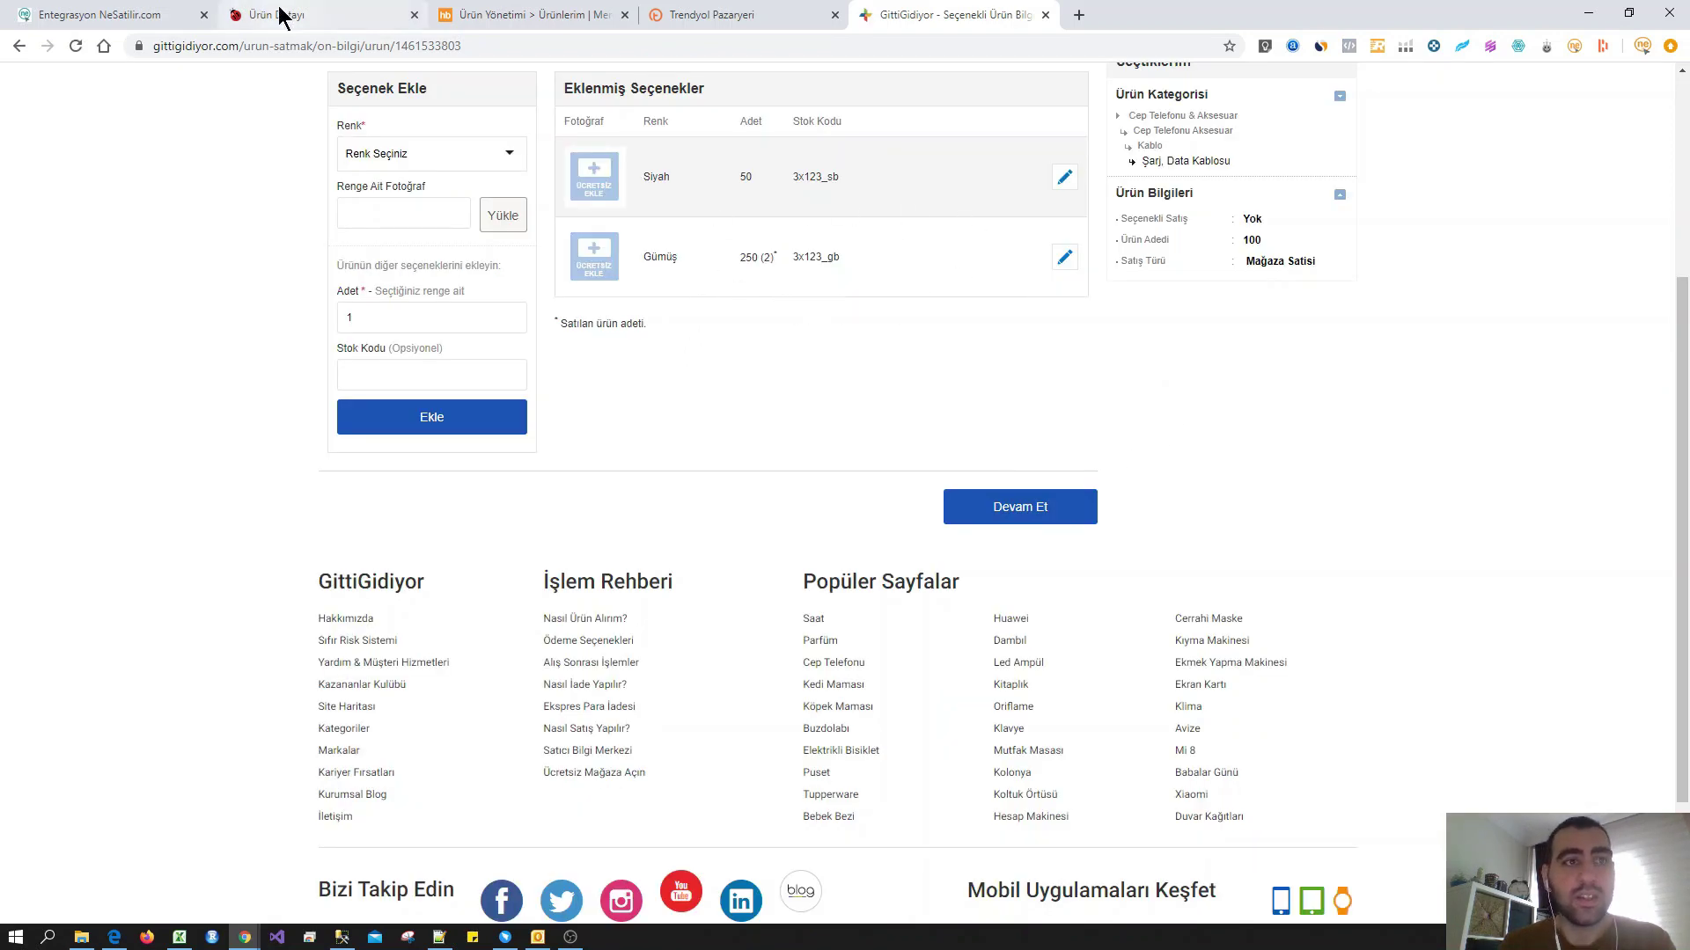
List the products of all marketplaces in the integration page and view the matching details of Hepsiburada product HBV00000KC9S9.
click(123, 16)
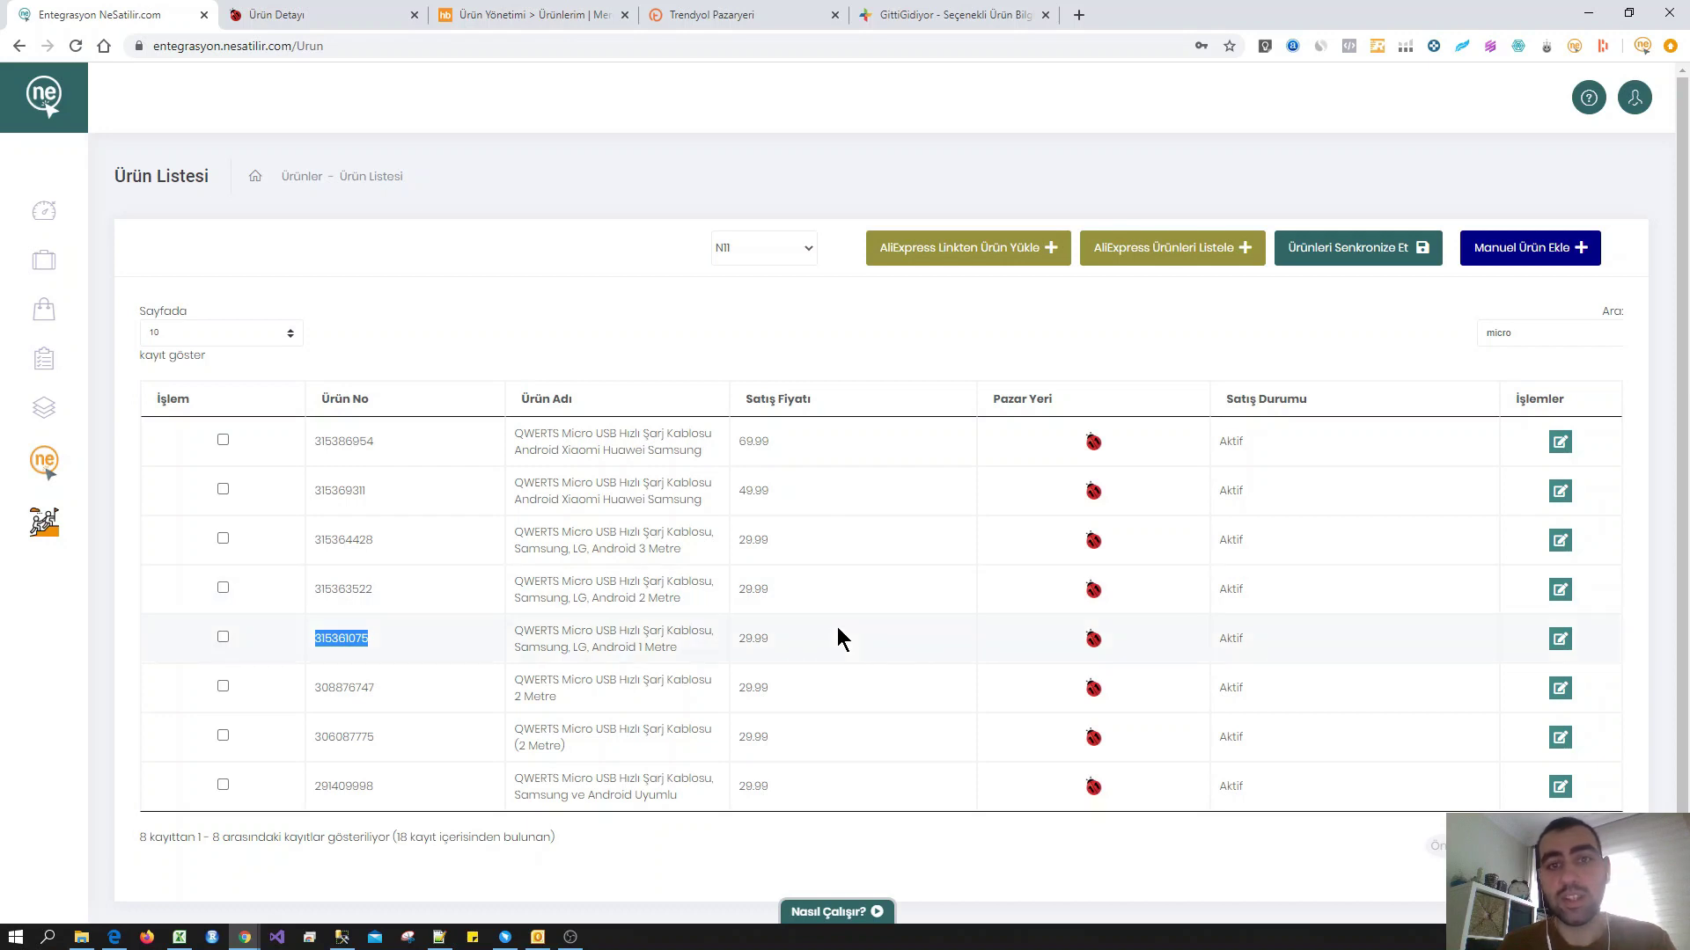
click(762, 250)
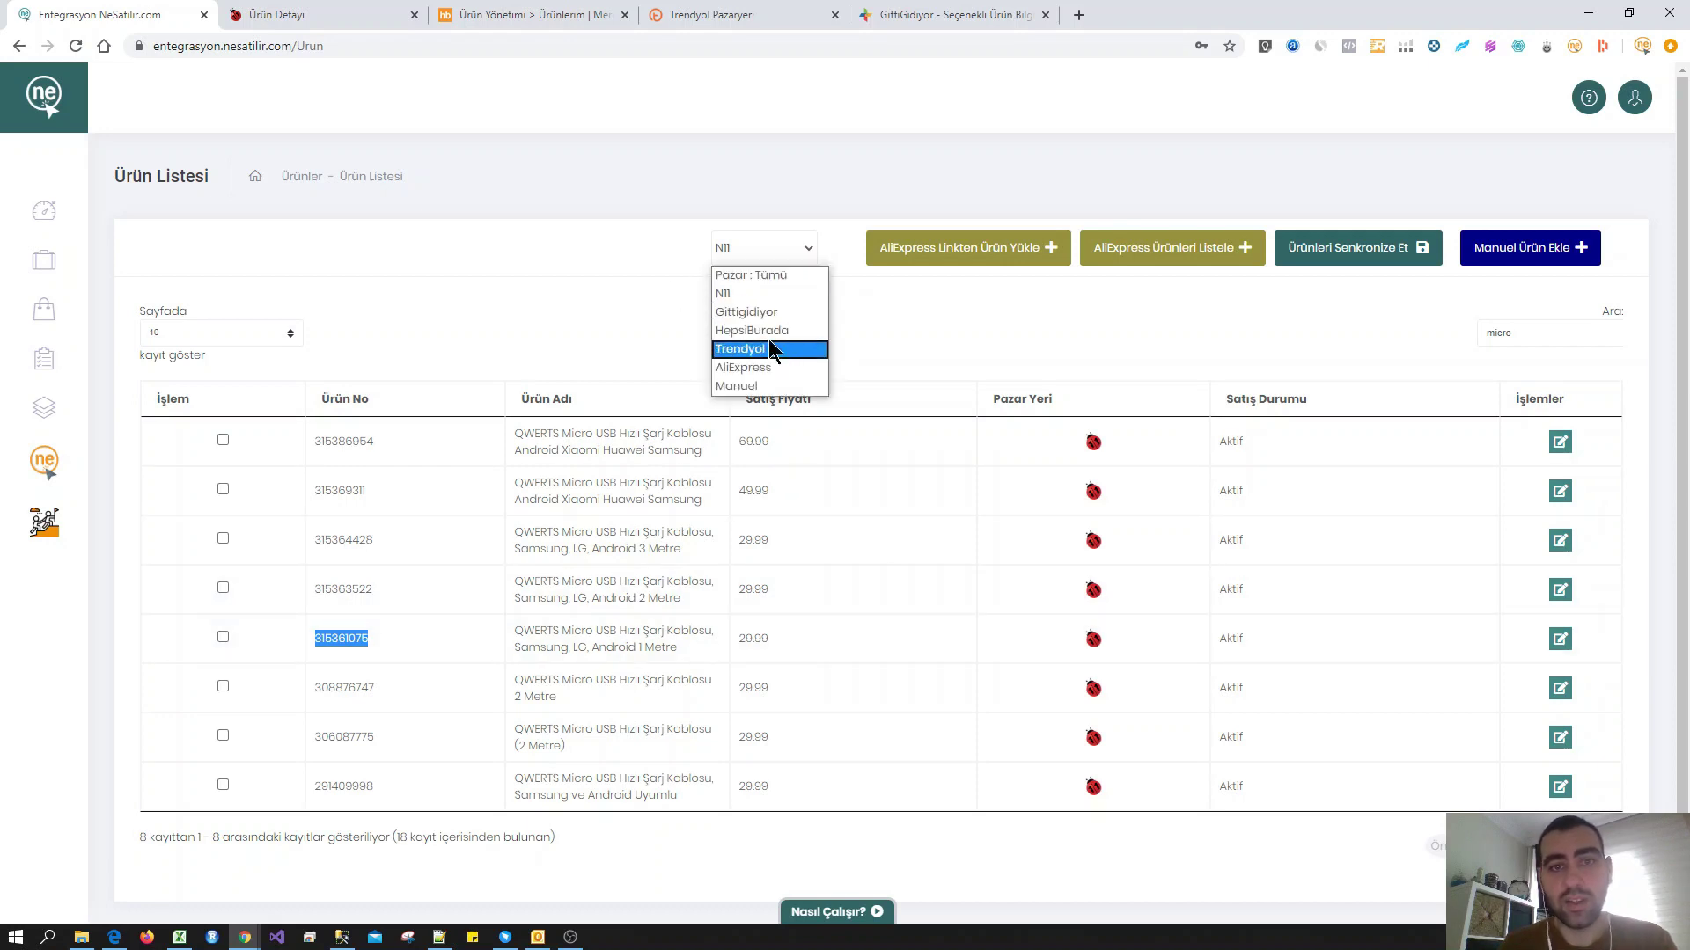
click(748, 276)
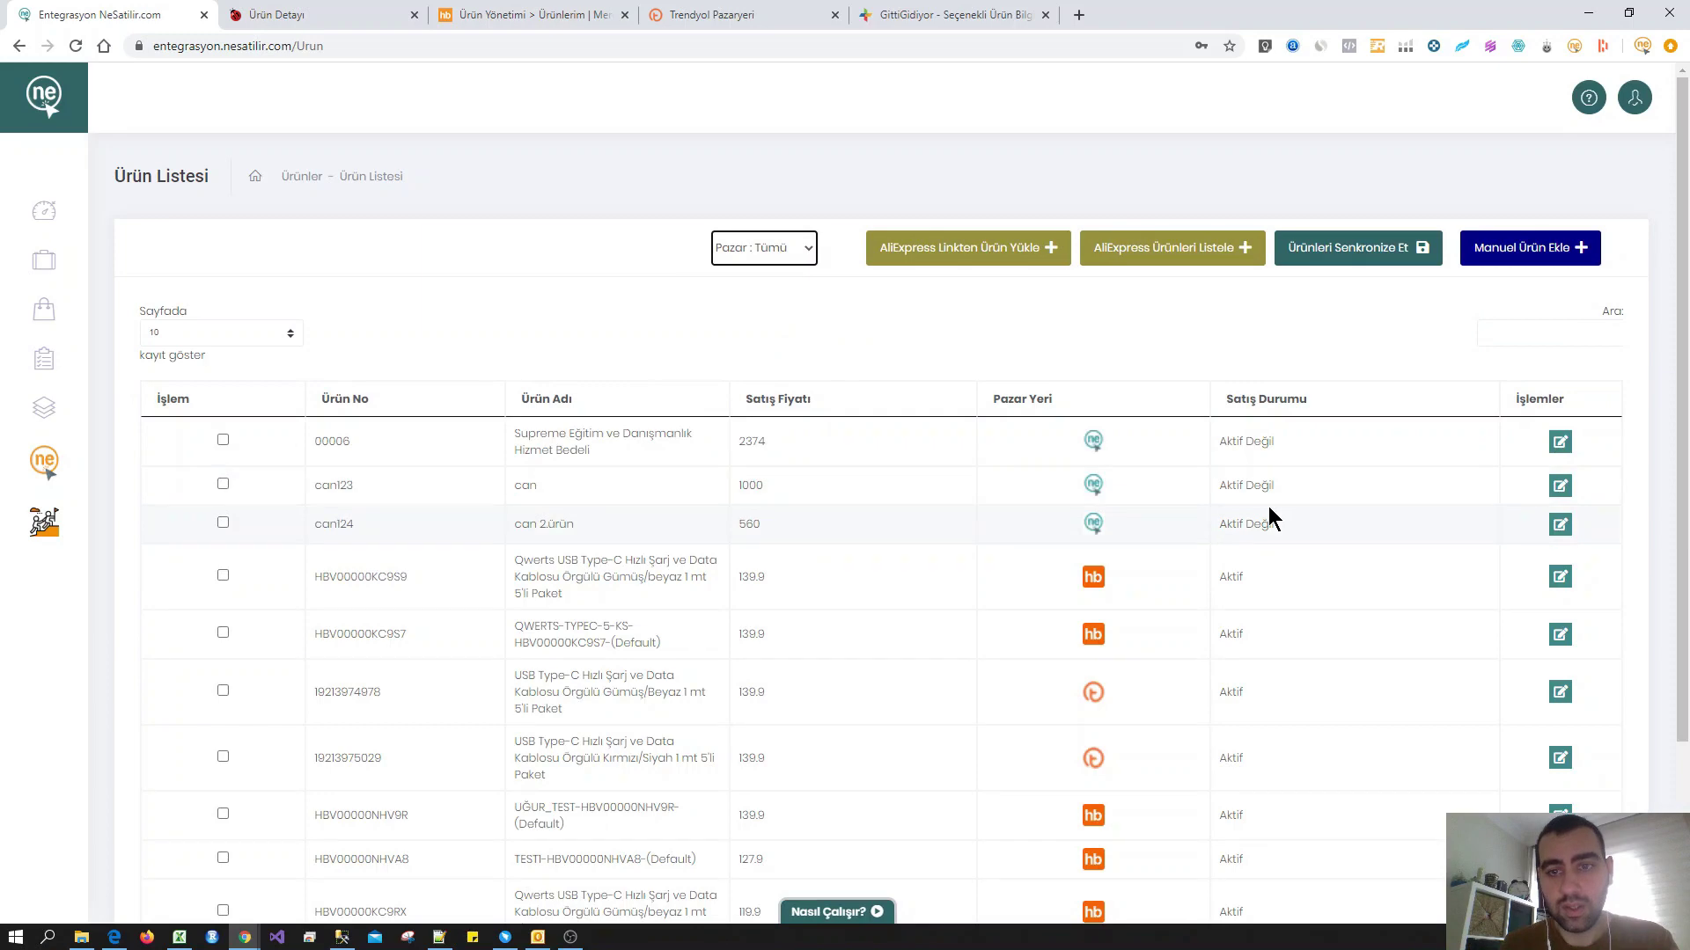
click(1558, 578)
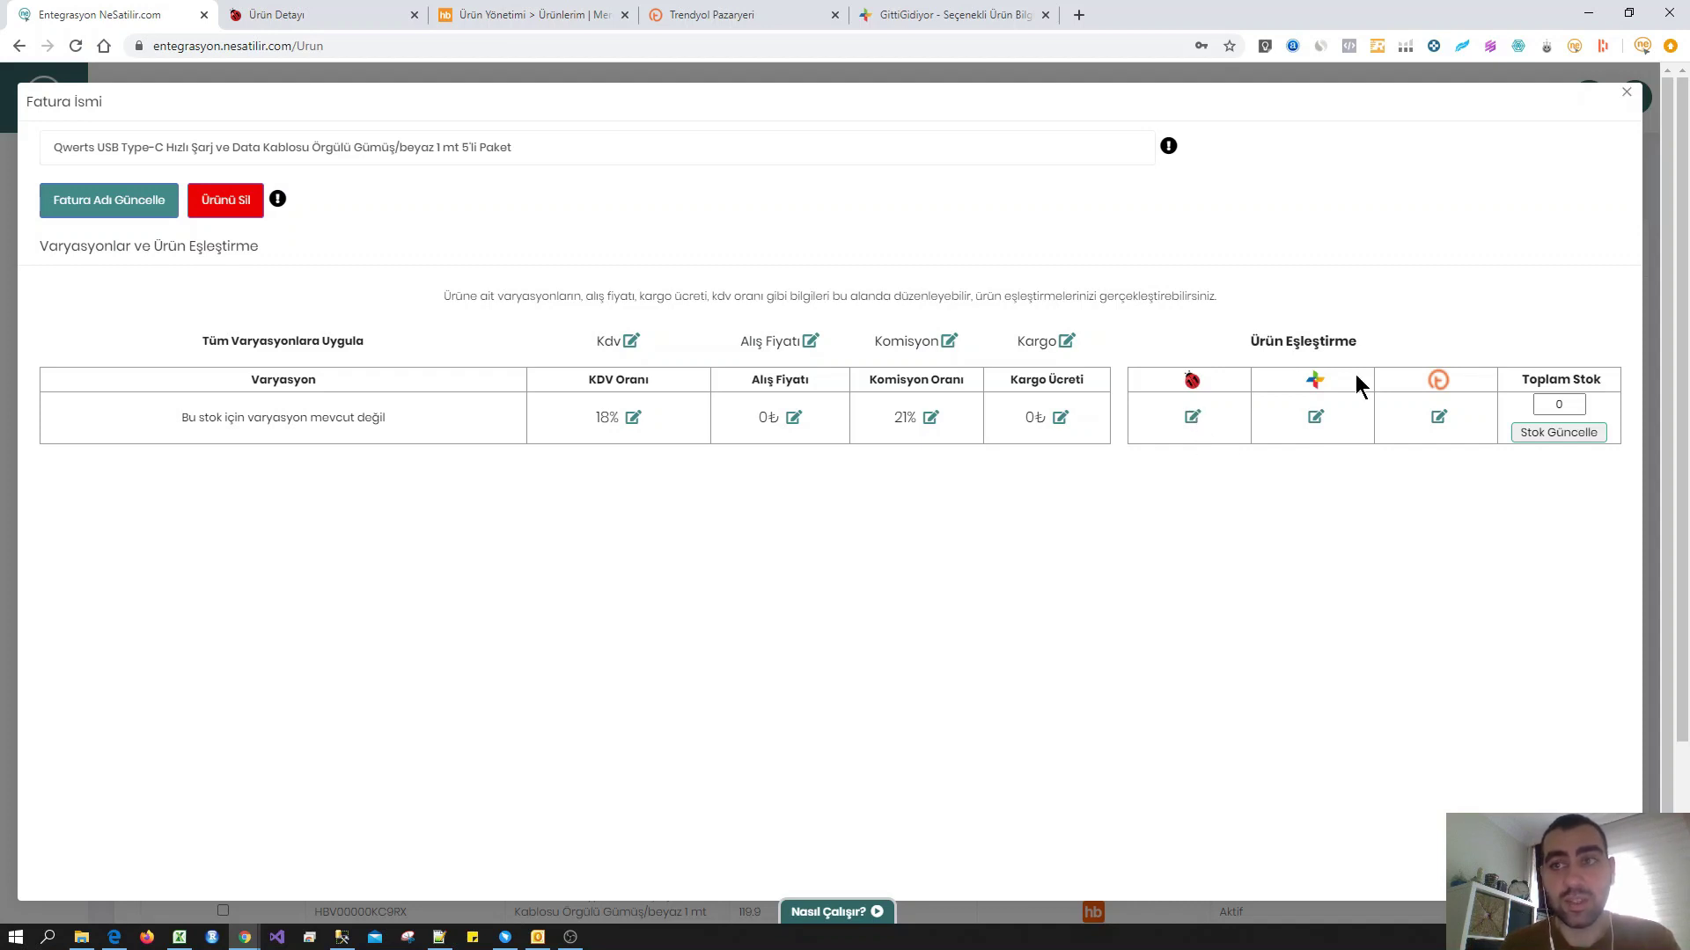
click(1625, 92)
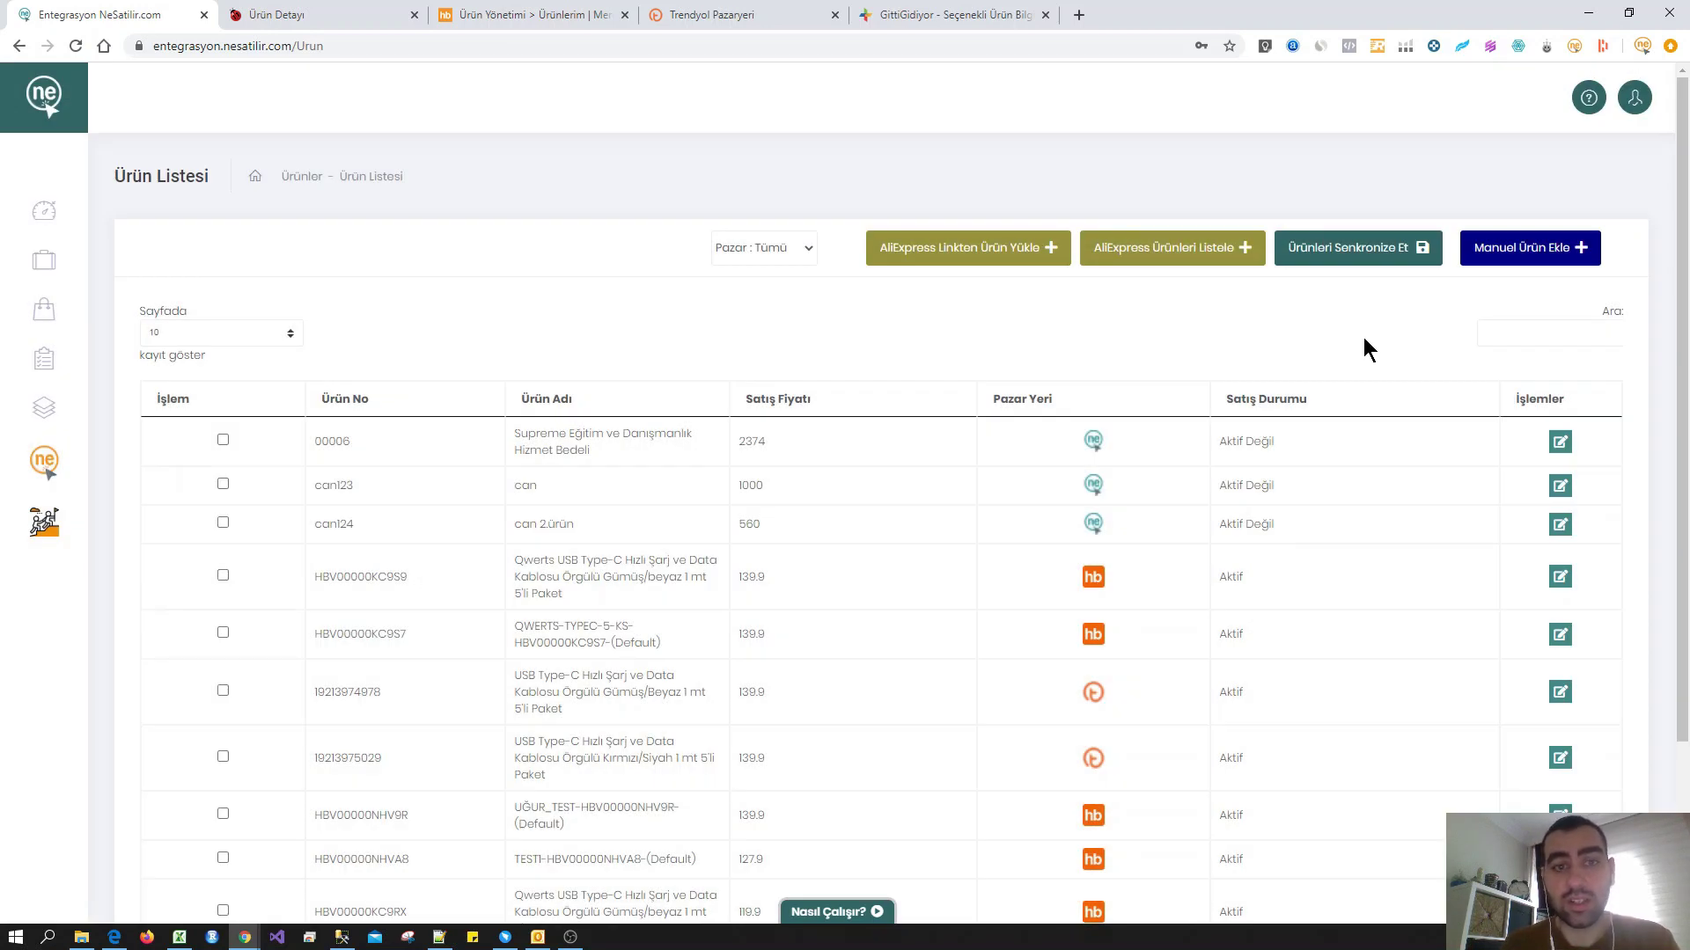